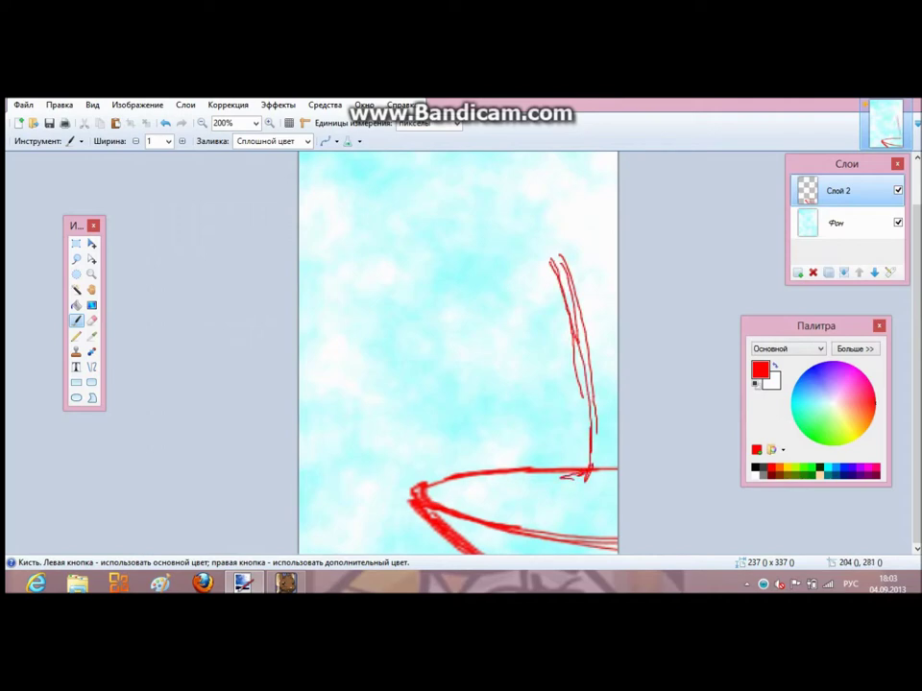
Sketch the tree's leafy crown in red above the trunk with the 1 px brush on Слой 2
{"action": "scroll", "coordinate": [458, 355], "scroll_direction": "up", "scroll_amount": 1}
{"action": "left_click_drag", "start_coordinate": [552, 305], "coordinate": [574, 222]}
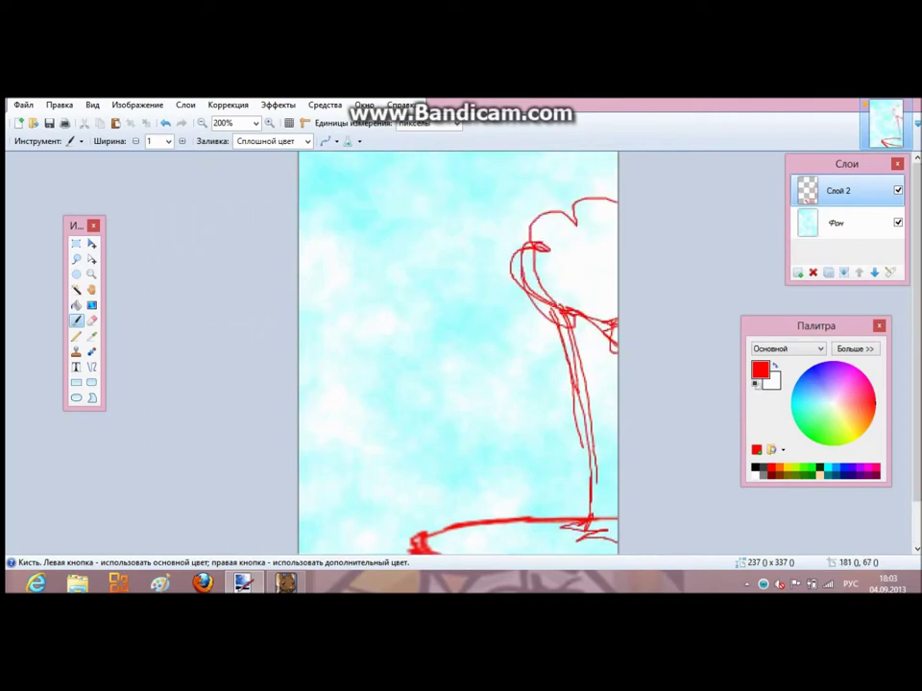
{"action": "key", "text": "ctrl+plus"}
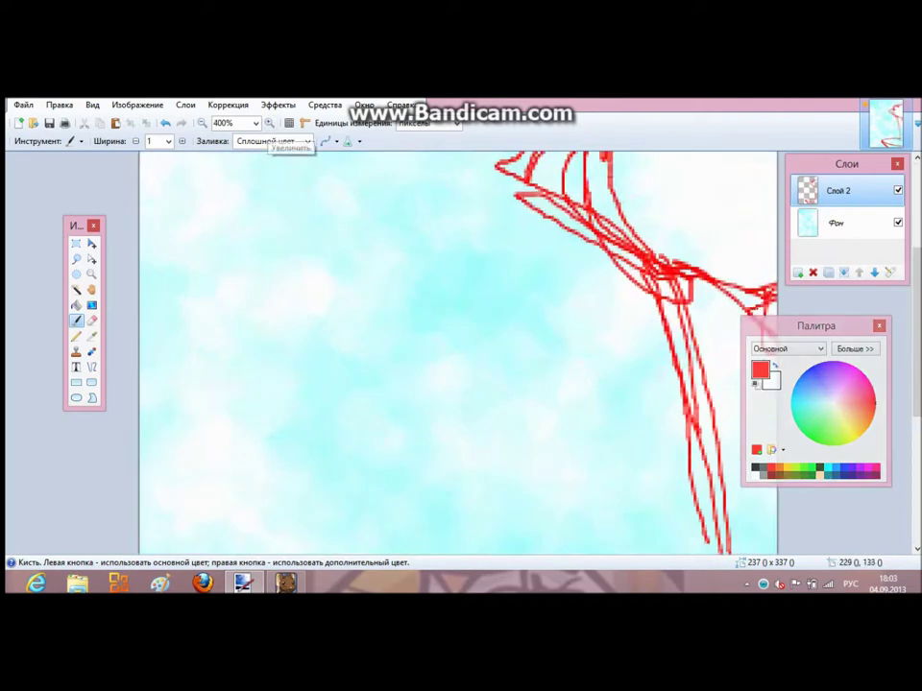
{"action": "scroll", "coordinate": [458, 355], "scroll_direction": "down", "scroll_amount": 5}
{"action": "left_click_drag", "start_coordinate": [523, 173], "coordinate": [508, 177]}
{"action": "key", "text": "s"}
{"action": "left_click_drag", "start_coordinate": [447, 165], "coordinate": [567, 267]}
{"action": "key", "text": "m"}
{"action": "mouse_move", "coordinate": [507, 216]}
{"action": "left_mouse_down"}
{"action": "mouse_move", "coordinate": [507, 300]}
{"action": "mouse_move", "coordinate": [607, 257]}
{"action": "mouse_move", "coordinate": [574, 327]}
{"action": "left_mouse_up"}
{"action": "key", "text": "b"}
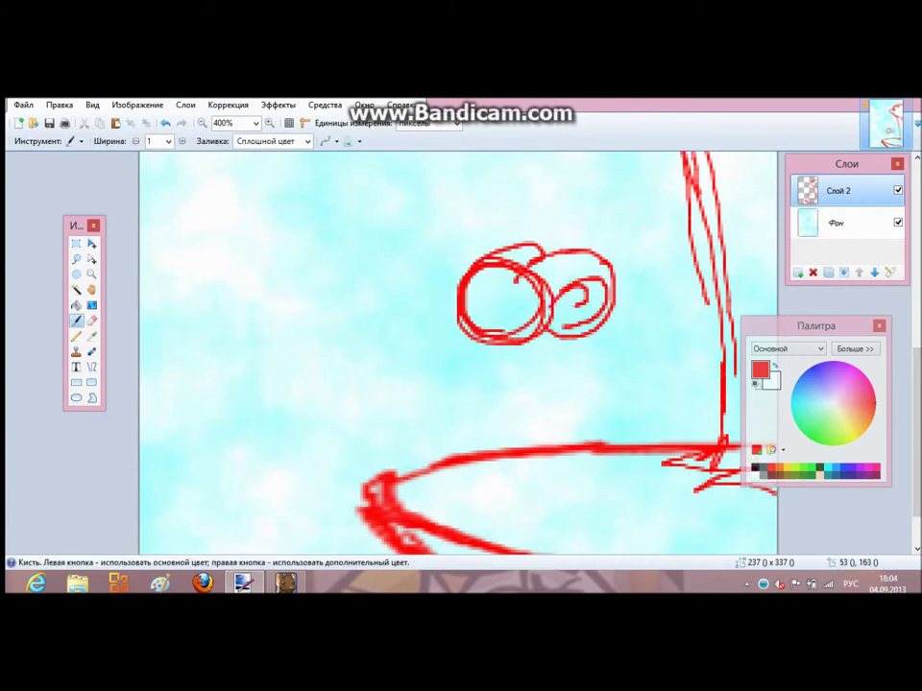
{"action": "left_click", "coordinate": [165, 123]}
{"action": "left_click", "coordinate": [165, 123]}
{"action": "left_click", "coordinate": [165, 123]}
{"action": "left_click", "coordinate": [165, 123]}
On a new layer, sketch a mouse sitting on the cliff in red, with round ears, body, arms, feet and curled tail
{"action": "key", "text": "ctrl+shift+n"}
{"action": "key", "text": "b"}
{"action": "mouse_move", "coordinate": [468, 226]}
{"action": "left_mouse_down"}
{"action": "mouse_move", "coordinate": [528, 259]}
{"action": "mouse_move", "coordinate": [476, 227]}
{"action": "mouse_move", "coordinate": [490, 312]}
{"action": "mouse_move", "coordinate": [450, 342]}
{"action": "mouse_move", "coordinate": [524, 380]}
{"action": "mouse_move", "coordinate": [550, 421]}
{"action": "mouse_move", "coordinate": [480, 451]}
{"action": "left_mouse_up"}
{"action": "key", "text": "ctrl+a"}
{"action": "key", "text": "m"}
{"action": "key", "text": "b"}
{"action": "left_click_drag", "start_coordinate": [480, 403], "coordinate": [566, 475]}
{"action": "left_click_drag", "start_coordinate": [500, 362], "coordinate": [504, 419]}
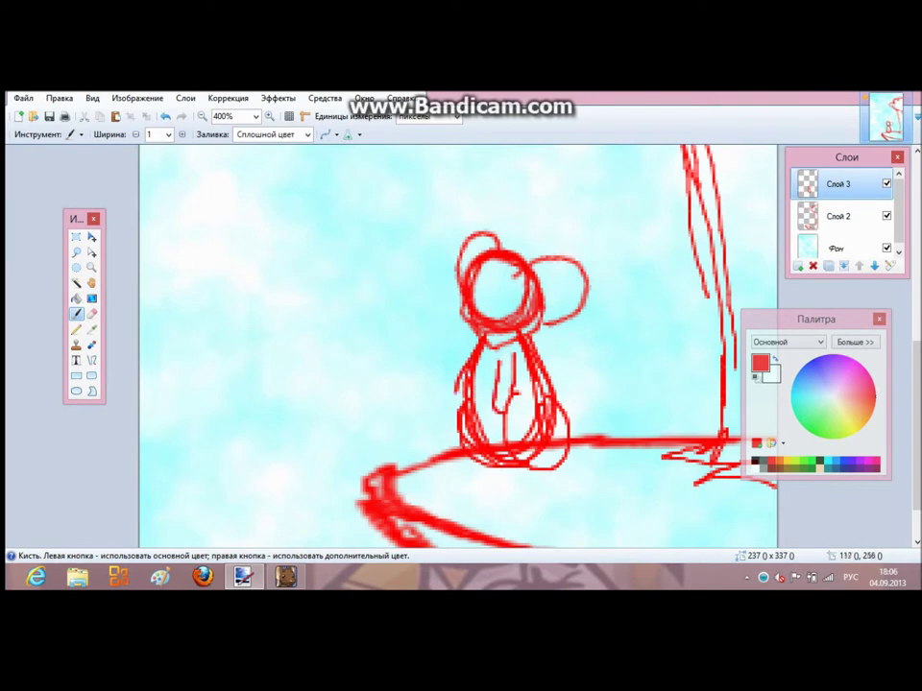
{"action": "mouse_move", "coordinate": [542, 334]}
{"action": "left_mouse_down"}
{"action": "mouse_move", "coordinate": [595, 398]}
{"action": "mouse_move", "coordinate": [628, 403]}
{"action": "mouse_move", "coordinate": [499, 485]}
{"action": "left_mouse_up"}
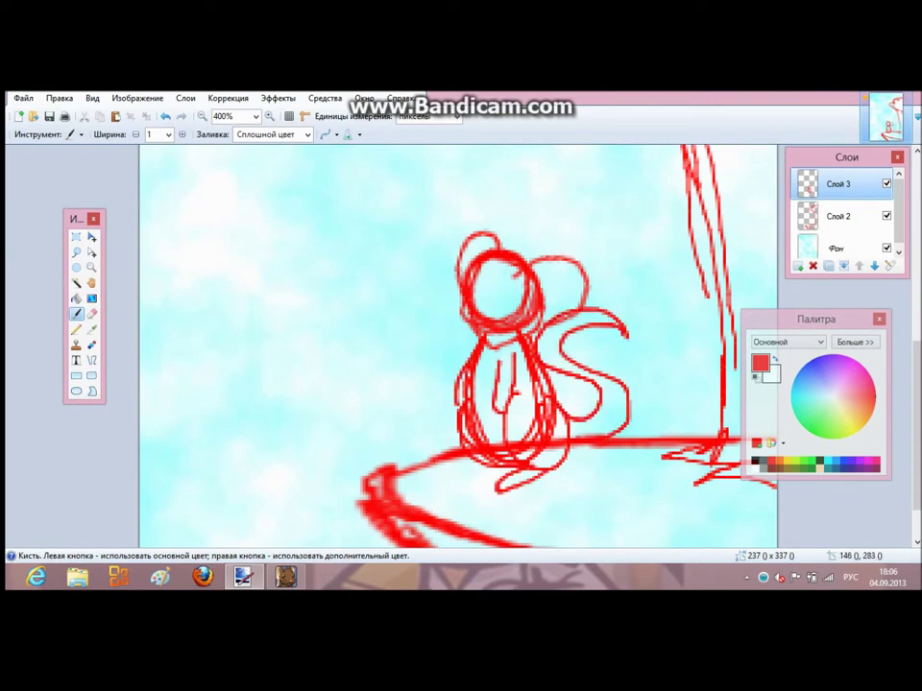
Merge the mouse sketch into the tree and cliff sketch layer, and lower the merged layer's opacity
{"action": "key", "text": "ctrl+m"}
{"action": "double_click", "coordinate": [836, 183]}
{"action": "mouse_move", "coordinate": [546, 347]}
{"action": "left_mouse_down"}
{"action": "mouse_move", "coordinate": [500, 347]}
{"action": "mouse_move", "coordinate": [636, 423]}
{"action": "left_mouse_up"}
{"action": "left_click", "coordinate": [475, 376]}
Add a new layer above the faded sketch and choose black as the brush colour
{"action": "key", "text": "ctrl+shift+n"}
{"action": "key", "text": "ctrl+plus"}
{"action": "left_click", "coordinate": [756, 463]}
{"action": "left_click_drag", "start_coordinate": [503, 285], "coordinate": [528, 315]}
{"action": "key", "text": "ctrl+z"}
{"action": "key", "text": "ctrl+z"}
{"action": "key", "text": "ctrl+z"}
Outline both of the mouse's ears, their inner folds and the top of its head in black
{"action": "key", "text": "ctrl+plus"}
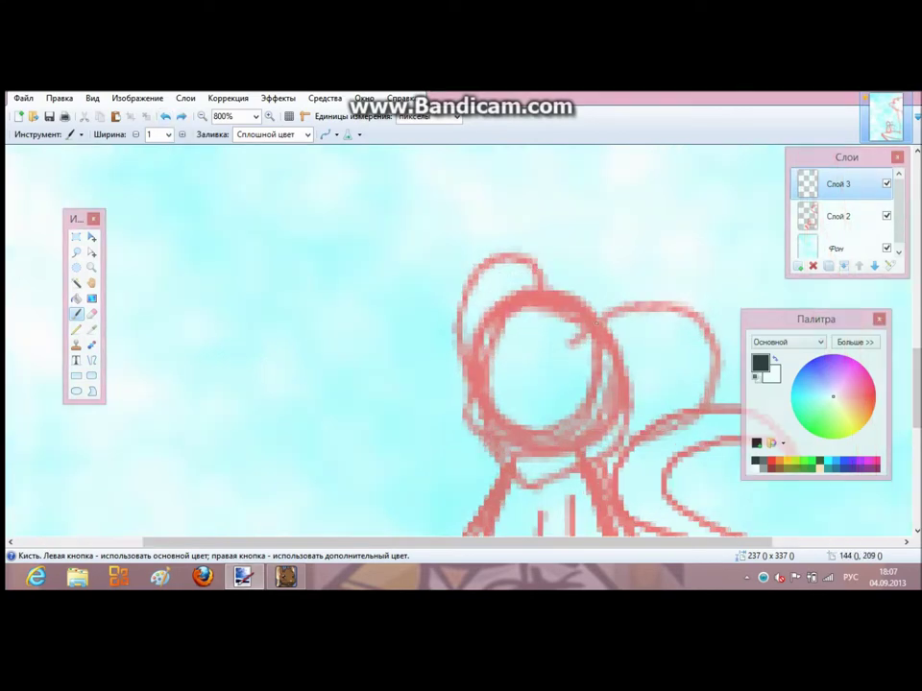
{"action": "left_click_drag", "start_coordinate": [459, 344], "coordinate": [591, 324]}
{"action": "left_click_drag", "start_coordinate": [523, 304], "coordinate": [470, 369]}
{"action": "left_click_drag", "start_coordinate": [576, 331], "coordinate": [684, 403]}
{"action": "left_click_drag", "start_coordinate": [672, 357], "coordinate": [620, 444]}
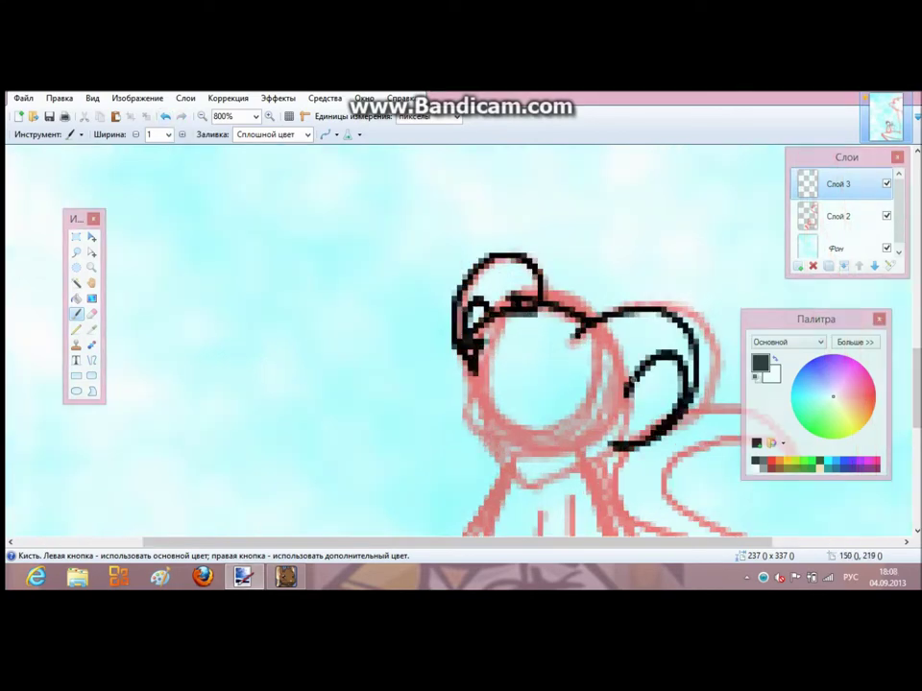
{"action": "left_click_drag", "start_coordinate": [662, 379], "coordinate": [624, 423]}
Draw the mouse's pointed jawline and both eyes in black over the sketch
{"action": "left_click_drag", "start_coordinate": [484, 403], "coordinate": [576, 470]}
{"action": "left_click_drag", "start_coordinate": [550, 390], "coordinate": [588, 401]}
{"action": "left_click_drag", "start_coordinate": [601, 390], "coordinate": [610, 434]}
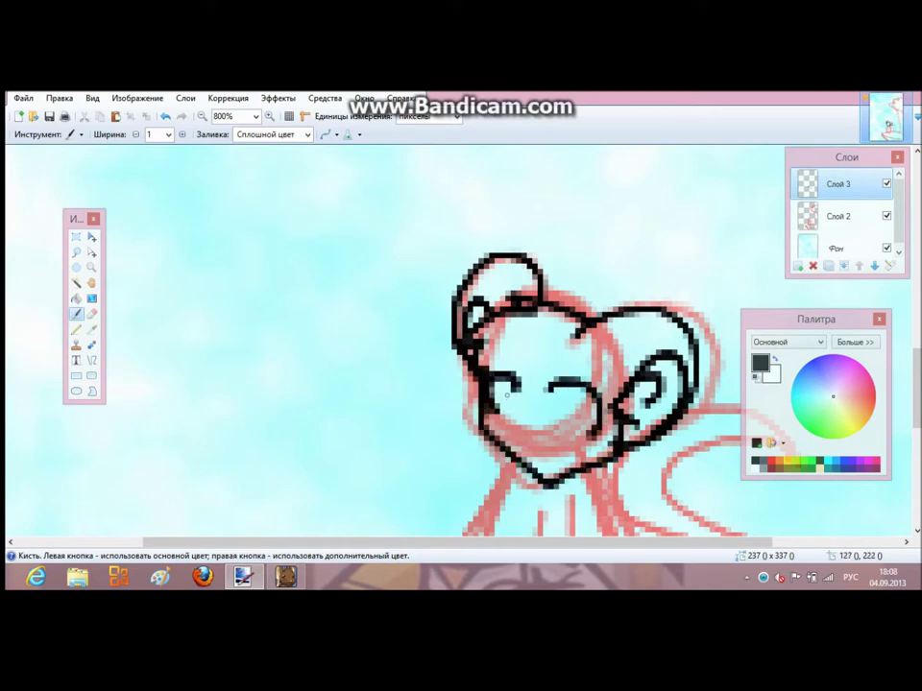
Outline the mouse's arms, torso and rounded hind legs in black
{"action": "scroll", "coordinate": [576, 384], "scroll_direction": "down", "scroll_amount": 3}
{"action": "mouse_move", "coordinate": [543, 261]}
{"action": "left_mouse_down"}
{"action": "mouse_move", "coordinate": [530, 370]}
{"action": "mouse_move", "coordinate": [576, 248]}
{"action": "left_mouse_up"}
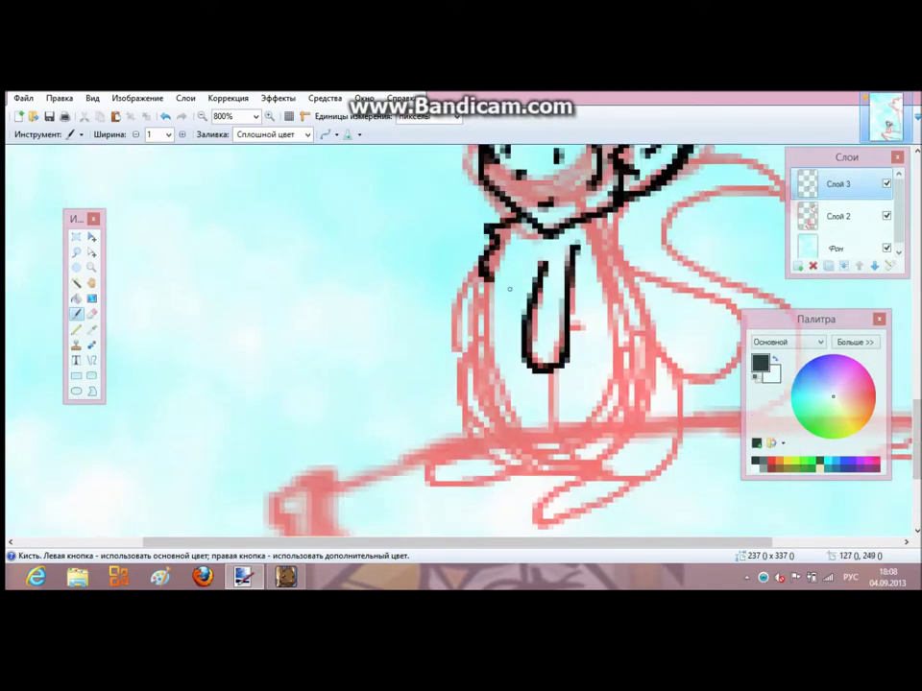
{"action": "left_click_drag", "start_coordinate": [492, 230], "coordinate": [557, 456]}
{"action": "left_click_drag", "start_coordinate": [543, 369], "coordinate": [607, 474]}
{"action": "left_click_drag", "start_coordinate": [600, 226], "coordinate": [663, 461]}
{"action": "left_click_drag", "start_coordinate": [480, 288], "coordinate": [485, 413]}
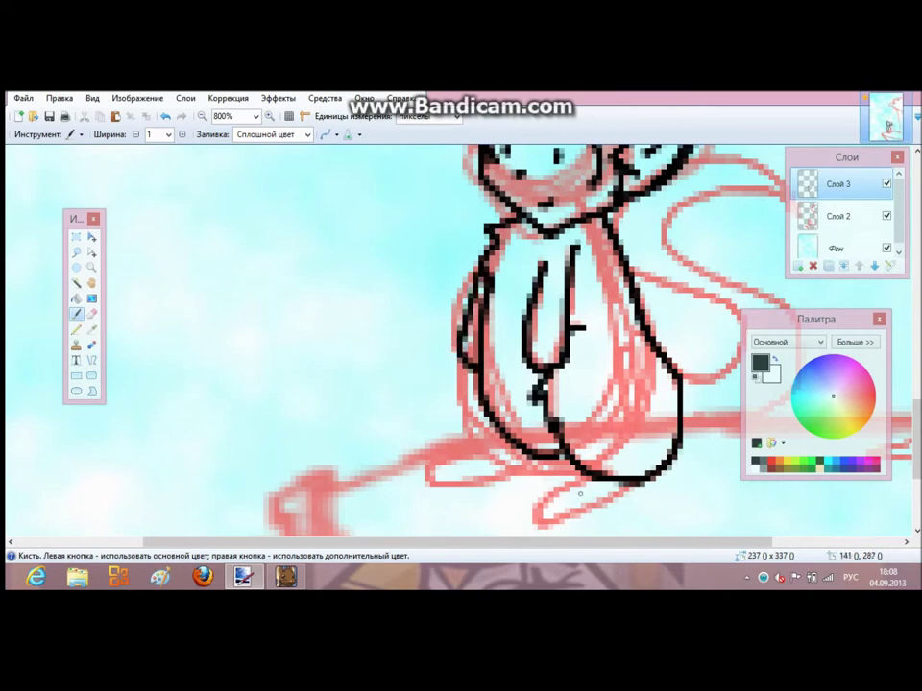
Outline the mouse's feet and S-curved tail in black over the sketch
{"action": "left_click_drag", "start_coordinate": [537, 451], "coordinate": [456, 470]}
{"action": "scroll", "coordinate": [460, 336], "scroll_direction": "right", "scroll_amount": 3}
{"action": "mouse_move", "coordinate": [591, 251]}
{"action": "left_mouse_down"}
{"action": "mouse_move", "coordinate": [524, 254]}
{"action": "mouse_move", "coordinate": [590, 451]}
{"action": "left_mouse_up"}
Erase the mouse's far ear and redraw it smaller, closer to the head
{"action": "scroll", "coordinate": [769, 240], "scroll_direction": "up", "scroll_amount": 3}
{"action": "key", "text": "e"}
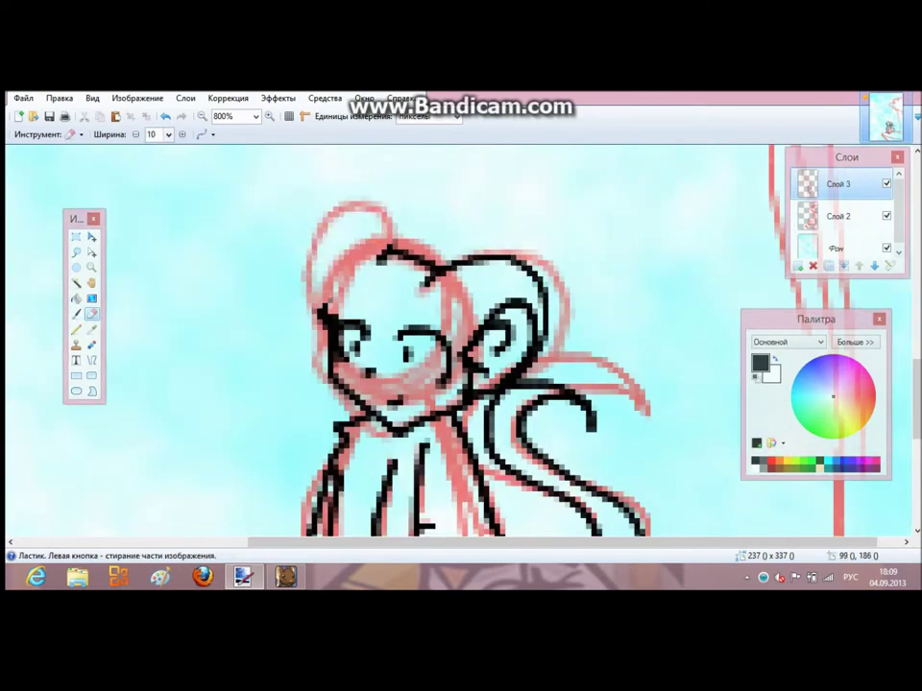
{"action": "key", "text": "ctrl+z"}
{"action": "key", "text": "b"}
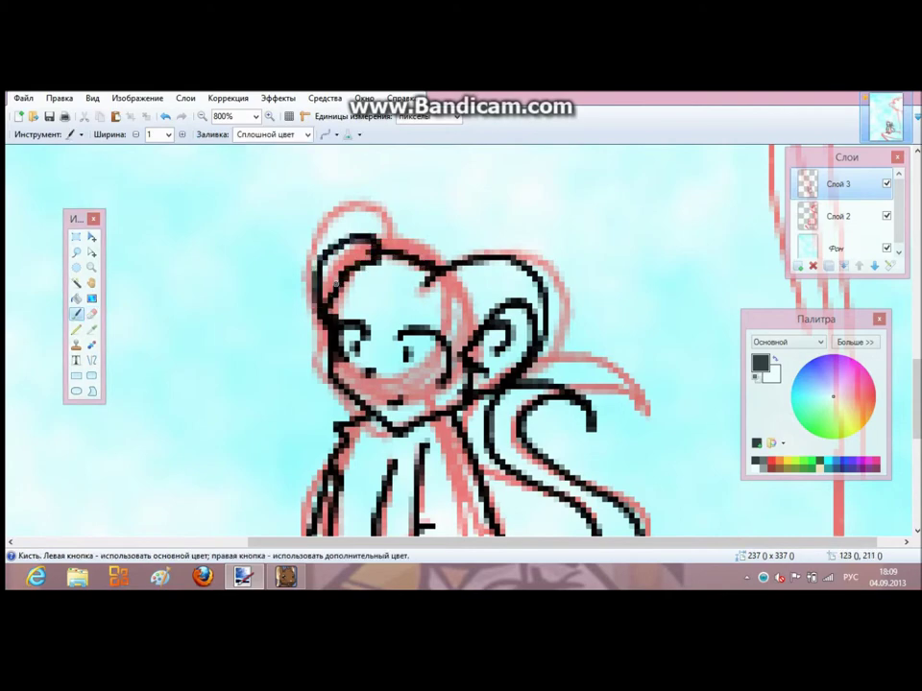
On a new layer, outline the cliff's pointed ledge in black with a jagged grass edge and zigzag roots
{"action": "scroll", "coordinate": [461, 336], "scroll_direction": "down", "scroll_amount": 5}
{"action": "key", "text": "ctrl+minus"}
{"action": "key", "text": "ctrl+minus"}
{"action": "key", "text": "ctrl+minus"}
{"action": "key", "text": "ctrl+shift+n"}
{"action": "mouse_move", "coordinate": [456, 362]}
{"action": "left_mouse_down"}
{"action": "mouse_move", "coordinate": [372, 381]}
{"action": "mouse_move", "coordinate": [533, 548]}
{"action": "left_mouse_up"}
{"action": "left_click_drag", "start_coordinate": [451, 472], "coordinate": [854, 538]}
{"action": "left_click_drag", "start_coordinate": [816, 319], "coordinate": [384, 317]}
{"action": "left_click_drag", "start_coordinate": [534, 255], "coordinate": [641, 298]}
Draw the tree trunk's curved outline in black from the cliff up towards the crown
{"action": "key", "text": "ctrl+minus"}
{"action": "key", "text": "ctrl+minus"}
{"action": "left_click_drag", "start_coordinate": [631, 248], "coordinate": [658, 470]}
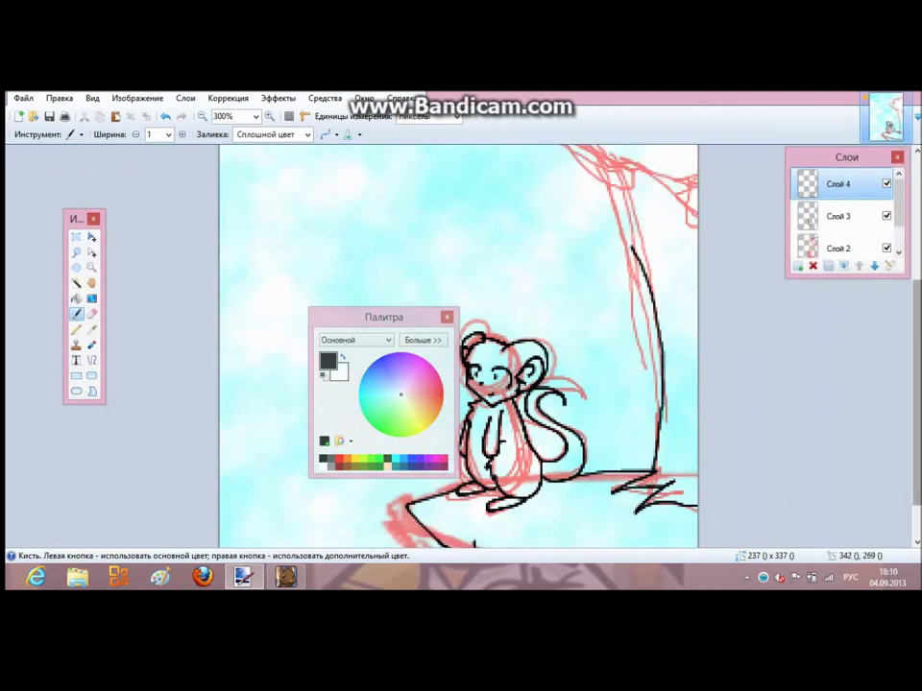
{"action": "scroll", "coordinate": [459, 345], "scroll_direction": "up", "scroll_amount": 3}
{"action": "key", "text": "ctrl+minus"}
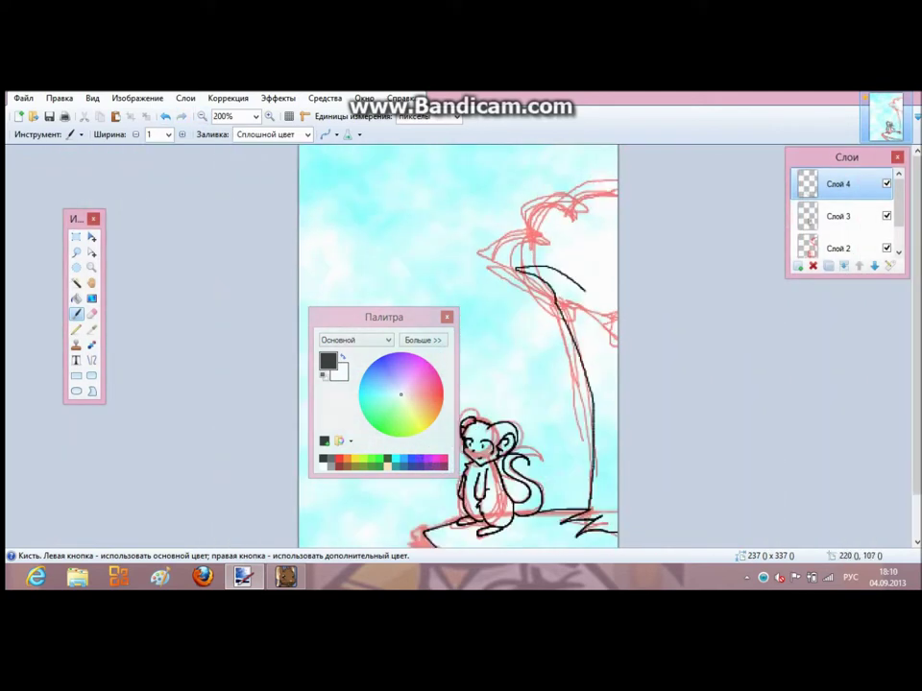
{"action": "key", "text": "ctrl+plus"}
{"action": "key", "text": "ctrl+plus"}
{"action": "mouse_move", "coordinate": [576, 231]}
{"action": "left_mouse_down"}
{"action": "mouse_move", "coordinate": [465, 280]}
{"action": "mouse_move", "coordinate": [396, 275]}
{"action": "mouse_move", "coordinate": [471, 269]}
{"action": "left_mouse_up"}
{"action": "key", "text": "e"}
{"action": "scroll", "coordinate": [576, 346], "scroll_direction": "up", "scroll_amount": 2}
{"action": "mouse_move", "coordinate": [710, 370]}
{"action": "left_mouse_down"}
{"action": "mouse_move", "coordinate": [633, 345]}
{"action": "mouse_move", "coordinate": [640, 415]}
{"action": "left_mouse_up"}
Set the brush width to 2 and reposition the colour palette window
{"action": "left_click", "coordinate": [168, 134]}
{"action": "left_click", "coordinate": [160, 161]}
{"action": "key", "text": "b"}
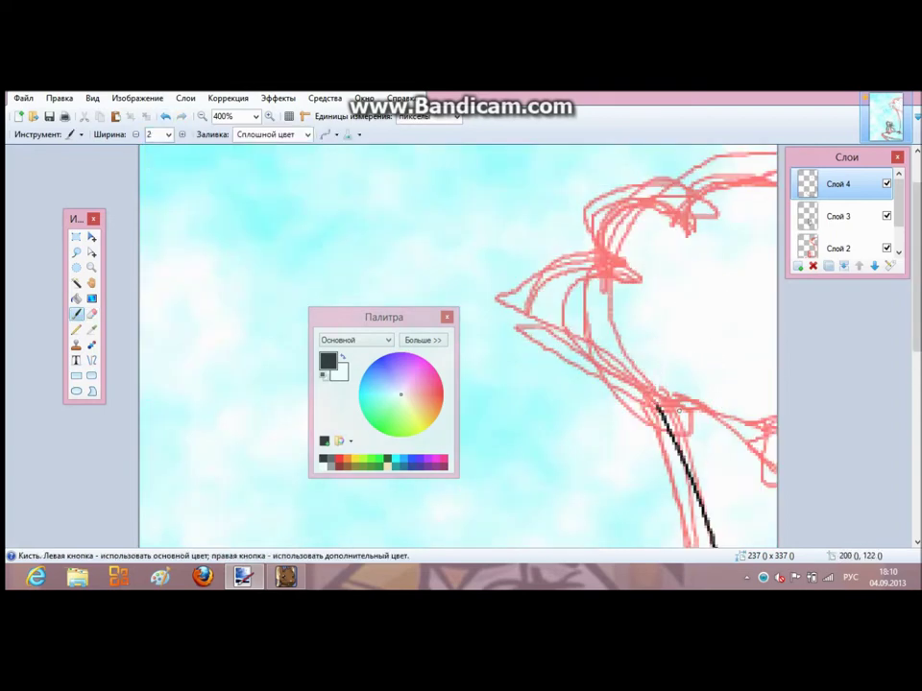
{"action": "scroll", "coordinate": [576, 345], "scroll_direction": "up", "scroll_amount": 5}
{"action": "left_click_drag", "start_coordinate": [384, 317], "coordinate": [707, 249]}
Draw a spiky tuft of hair on the mouse's head in black on Слой 3
{"action": "left_click", "coordinate": [838, 216]}
{"action": "key", "text": "ctrl+plus"}
{"action": "scroll", "coordinate": [482, 265], "scroll_direction": "up", "scroll_amount": 3}
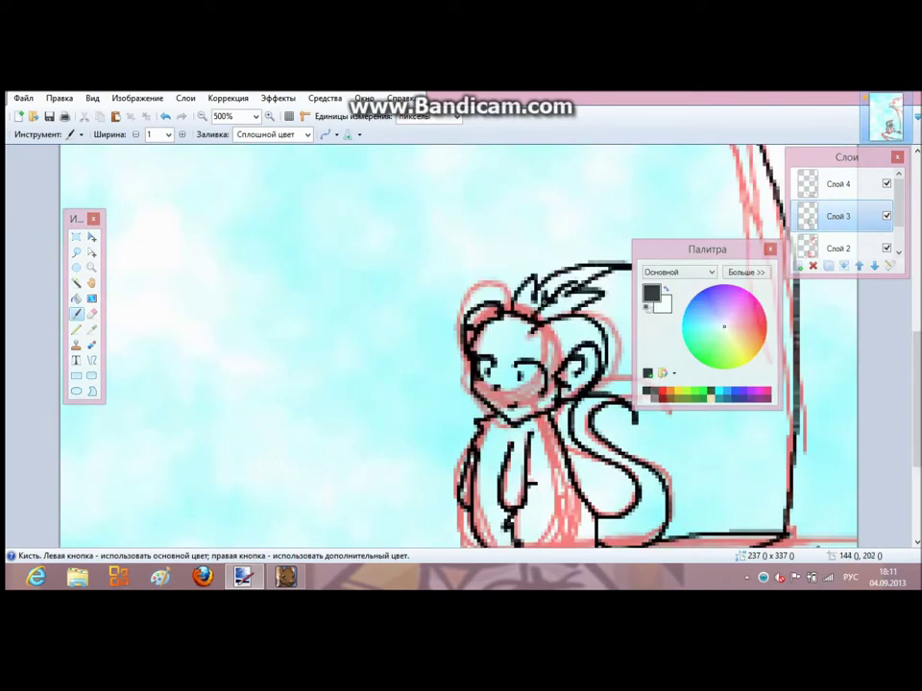
{"action": "scroll", "coordinate": [461, 384], "scroll_direction": "down", "scroll_amount": 3}
{"action": "mouse_move", "coordinate": [291, 434]}
{"action": "left_mouse_down"}
{"action": "mouse_move", "coordinate": [326, 519]}
{"action": "mouse_move", "coordinate": [259, 501]}
{"action": "left_mouse_up"}
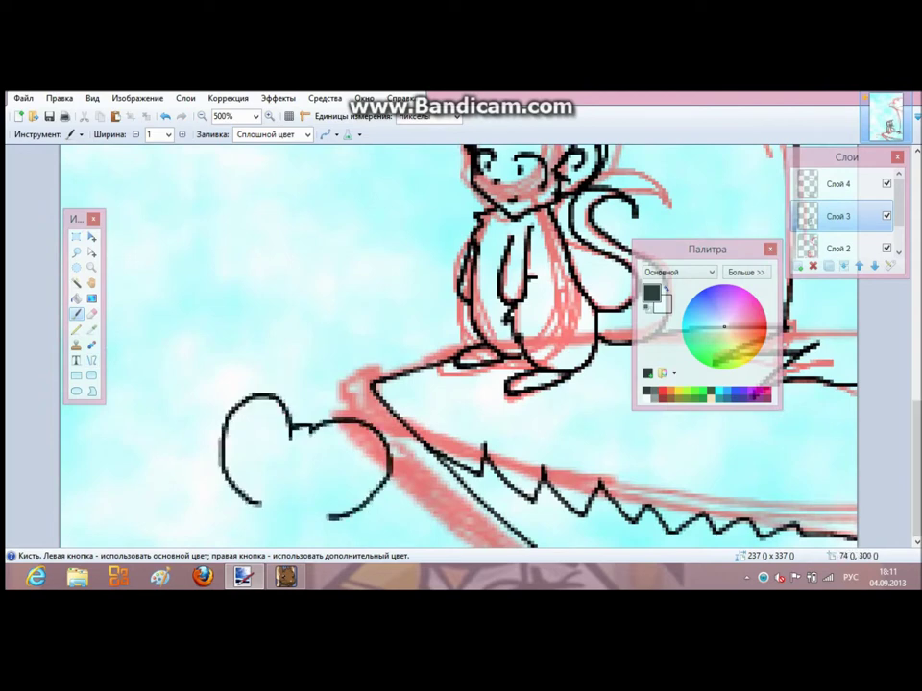
{"action": "left_click_drag", "start_coordinate": [361, 522], "coordinate": [356, 546]}
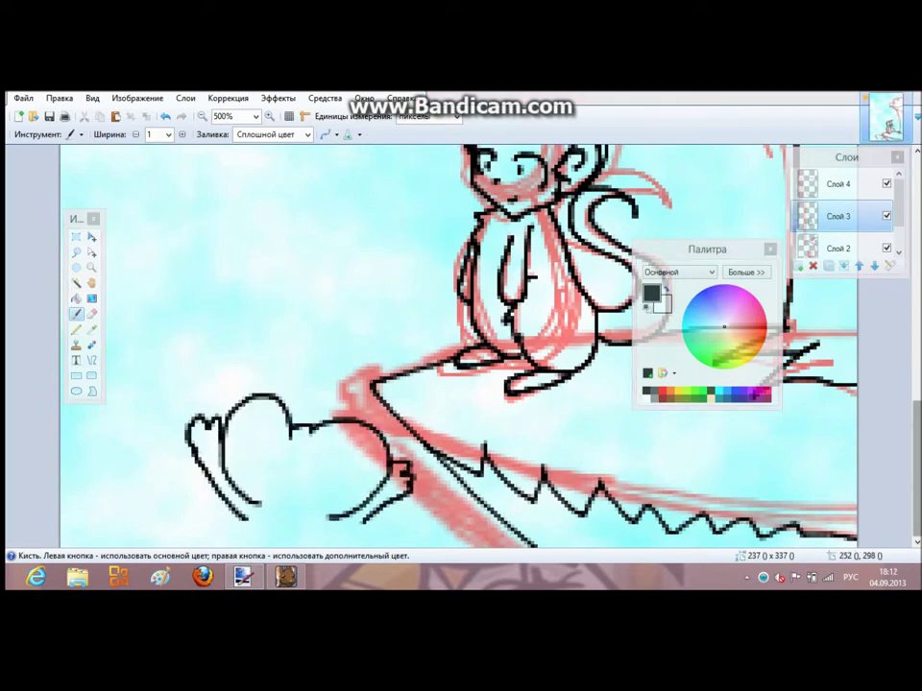
{"action": "key", "text": "ctrl+z"}
{"action": "key", "text": "ctrl+z"}
{"action": "key", "text": "ctrl+z"}
Draw a second mouse below the cliff's tip in black, with an ear, spiky hair, a face and raised arms
{"action": "mouse_move", "coordinate": [297, 382]}
{"action": "left_mouse_down"}
{"action": "mouse_move", "coordinate": [350, 413]}
{"action": "mouse_move", "coordinate": [228, 444]}
{"action": "left_mouse_up"}
{"action": "left_click_drag", "start_coordinate": [251, 386], "coordinate": [261, 415]}
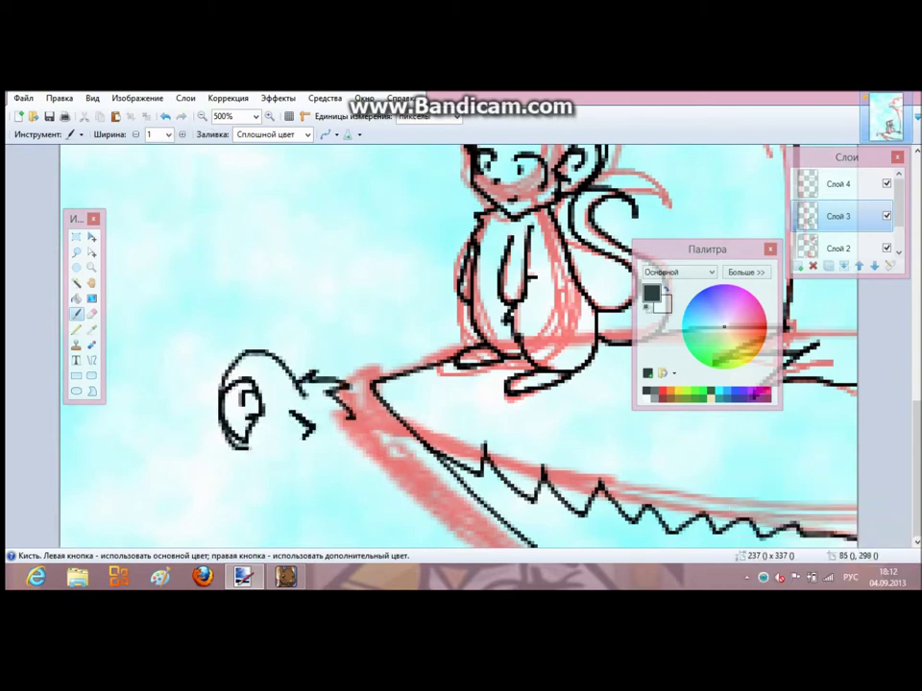
{"action": "key", "text": "ctrl+z"}
{"action": "key", "text": "ctrl+z"}
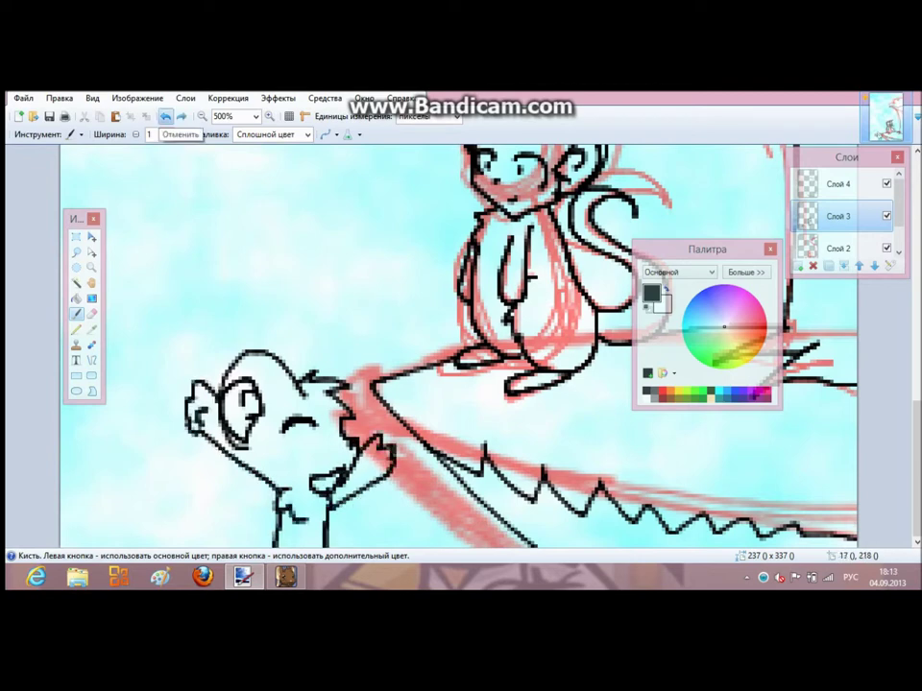
Remove the second mouse's arm nearest the cliff, draw a new outstretched arm with a hand, and redraw its eye
{"action": "key", "text": "ctrl+z"}
{"action": "left_click_drag", "start_coordinate": [336, 480], "coordinate": [382, 480]}
{"action": "key", "text": "ctrl+z"}
{"action": "left_click", "coordinate": [169, 135]}
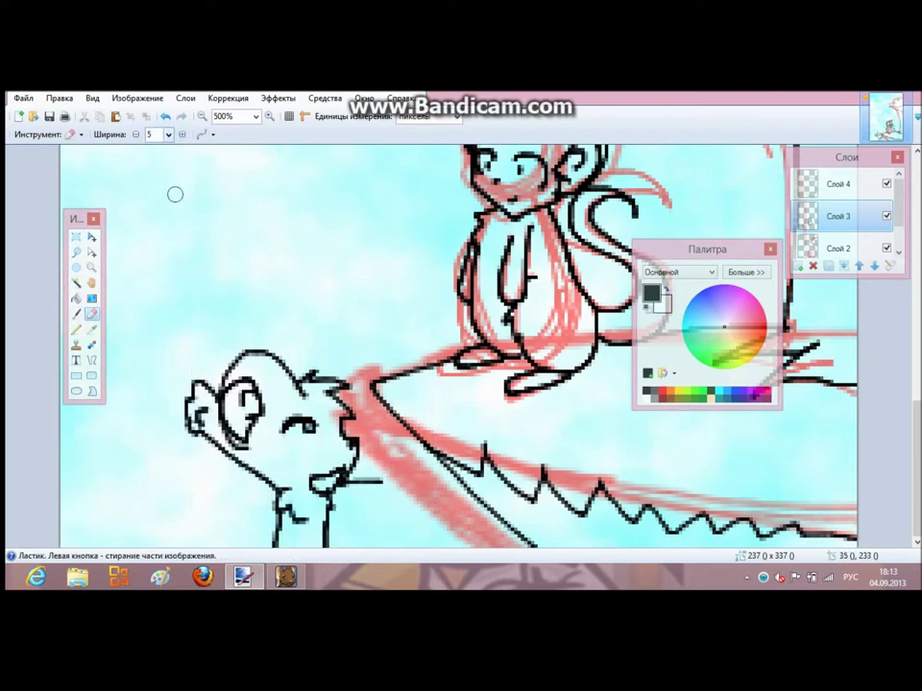
{"action": "scroll", "coordinate": [163, 240], "scroll_direction": "down", "scroll_amount": 3}
{"action": "left_click", "coordinate": [169, 135]}
{"action": "key", "text": "ctrl+plus"}
{"action": "key", "text": "ctrl+plus"}
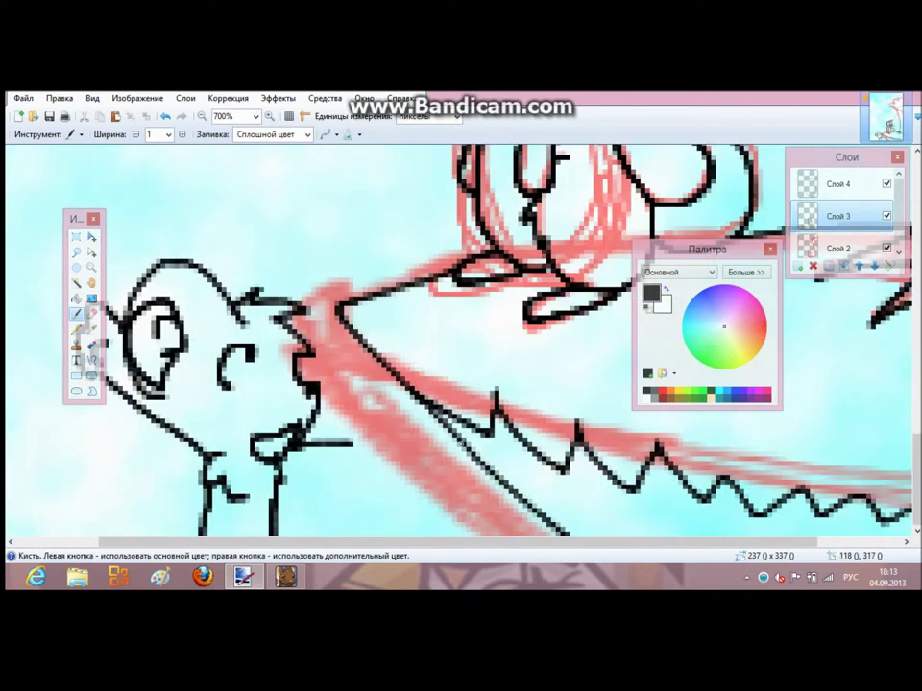
{"action": "key", "text": "ctrl+minus"}
{"action": "key", "text": "ctrl+minus"}
{"action": "key", "text": "ctrl+minus"}
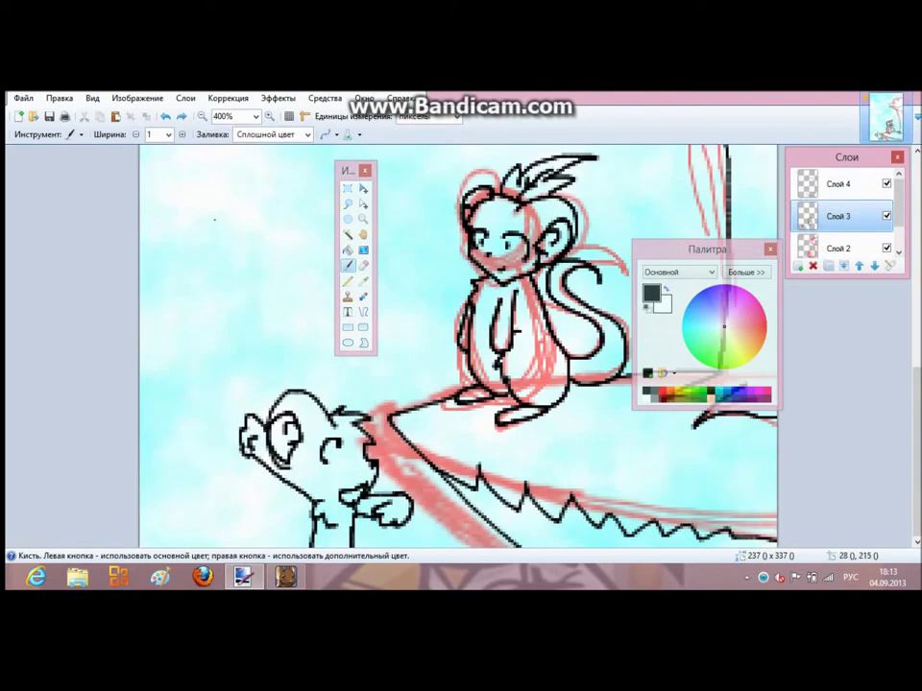
{"action": "key", "text": "ctrl+plus"}
{"action": "key", "text": "ctrl+plus"}
{"action": "key", "text": "ctrl+plus"}
{"action": "mouse_move", "coordinate": [83, 384]}
{"action": "left_mouse_down"}
{"action": "mouse_move", "coordinate": [84, 370]}
{"action": "mouse_move", "coordinate": [274, 269]}
{"action": "left_mouse_up"}
{"action": "key", "text": "ctrl+z"}
On a new layer with Слой 3 hidden, draw a third mouse's head with ears and ruffled fur in black
{"action": "key", "text": "ctrl+shift+n"}
{"action": "mouse_move", "coordinate": [129, 353]}
{"action": "left_mouse_down"}
{"action": "mouse_move", "coordinate": [182, 288]}
{"action": "mouse_move", "coordinate": [323, 288]}
{"action": "left_mouse_up"}
{"action": "left_click", "coordinate": [886, 184]}
{"action": "left_click", "coordinate": [886, 183]}
{"action": "left_click", "coordinate": [886, 247]}
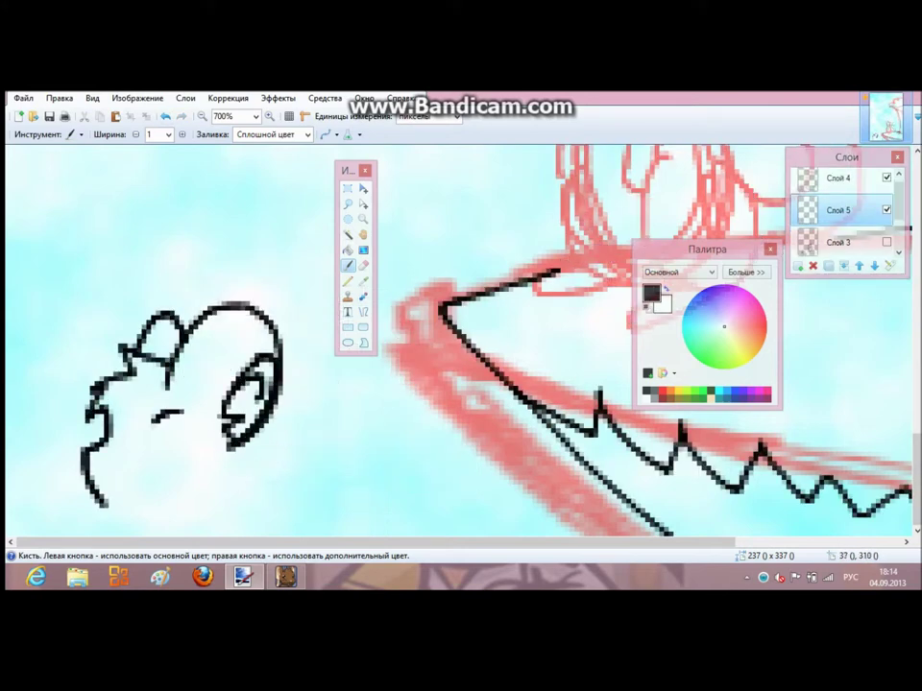
Give the third mouse a closed smiling eye, an open mouth and a raised arm with a hand
{"action": "left_click_drag", "start_coordinate": [151, 421], "coordinate": [197, 422]}
{"action": "left_click_drag", "start_coordinate": [237, 480], "coordinate": [329, 416]}
{"action": "left_click_drag", "start_coordinate": [108, 491], "coordinate": [226, 509]}
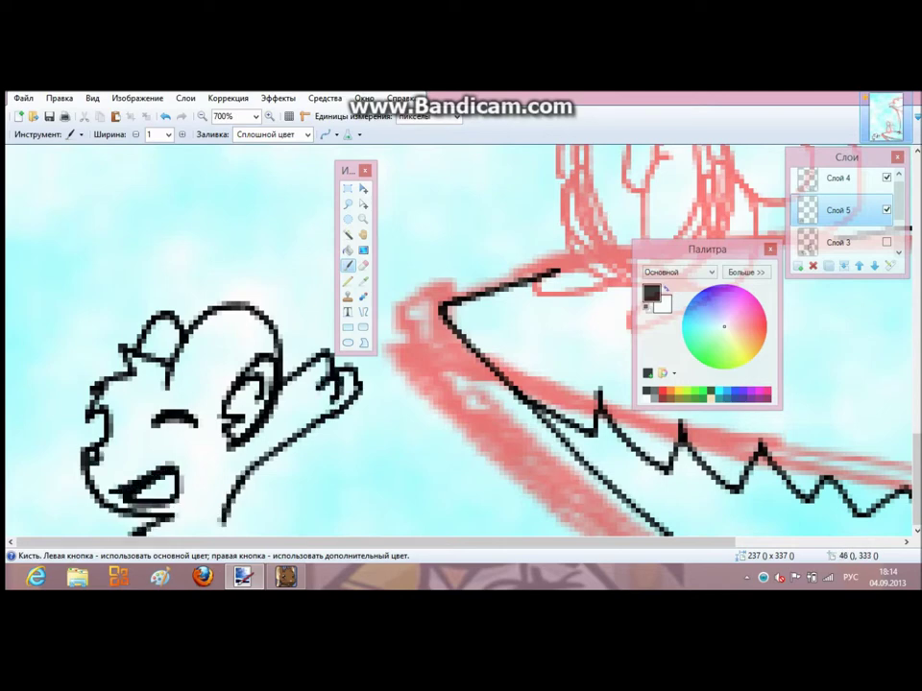
Erase the second mouse's lines that overlap the third mouse on Слой 3, using eraser width 4
{"action": "key", "text": "e"}
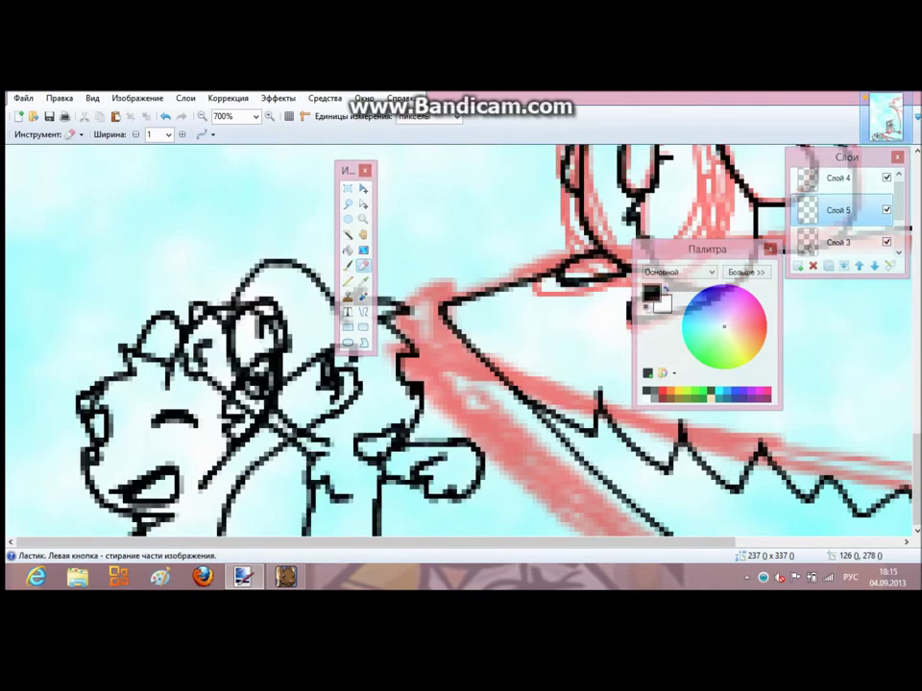
{"action": "left_click", "coordinate": [840, 263]}
{"action": "key", "text": "bracketright"}
{"action": "key", "text": "bracketright"}
{"action": "key", "text": "bracketright"}
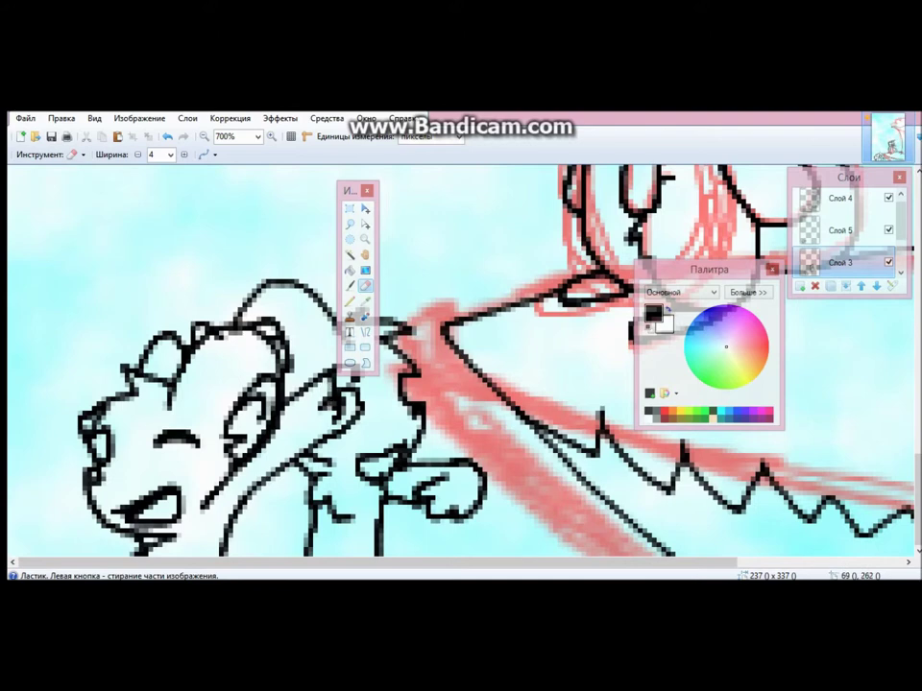
With Слой 5 temporarily hidden, redraw the second mouse's eye on Слой 3 and clean up its stray marks
{"action": "left_click_drag", "start_coordinate": [351, 191], "coordinate": [496, 158]}
{"action": "left_click", "coordinate": [888, 230]}
{"action": "key", "text": "b"}
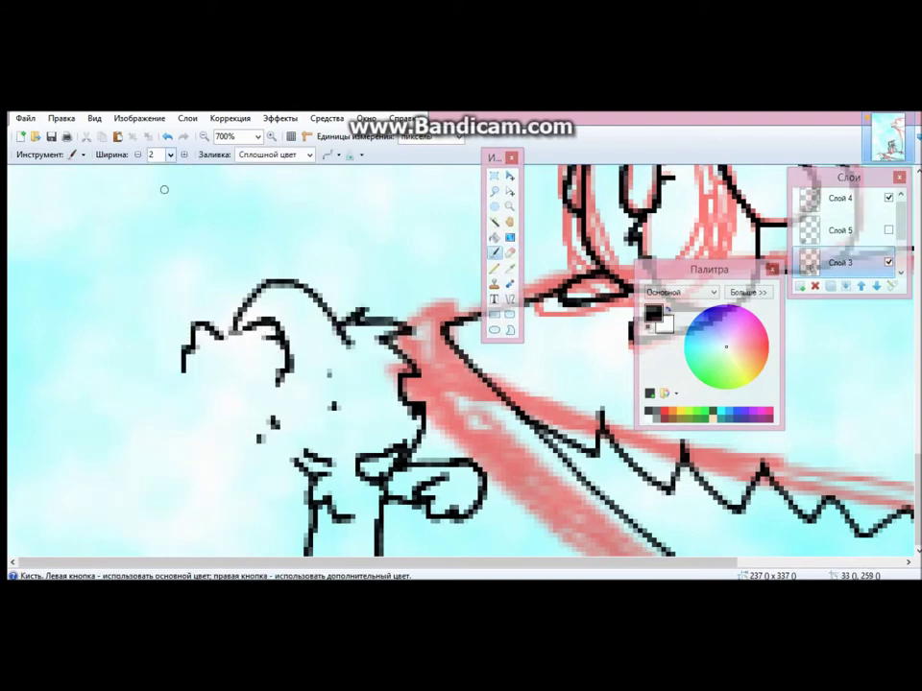
{"action": "left_click_drag", "start_coordinate": [359, 361], "coordinate": [337, 424]}
{"action": "left_click_drag", "start_coordinate": [354, 365], "coordinate": [357, 384]}
{"action": "key", "text": "e"}
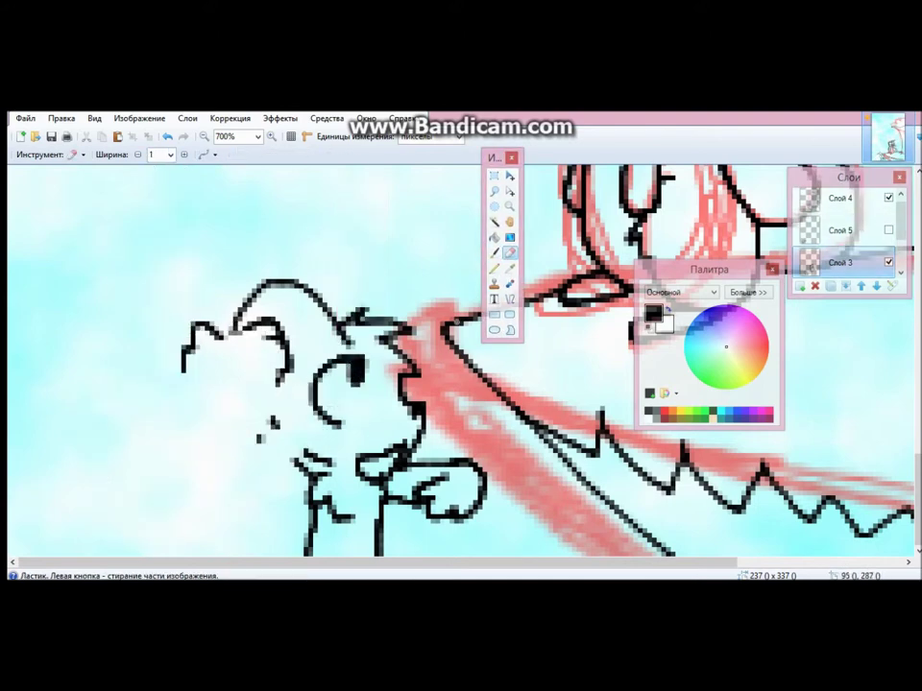
{"action": "key", "text": "ctrl+z"}
{"action": "key", "text": "ctrl+z"}
{"action": "key", "text": "ctrl+z"}
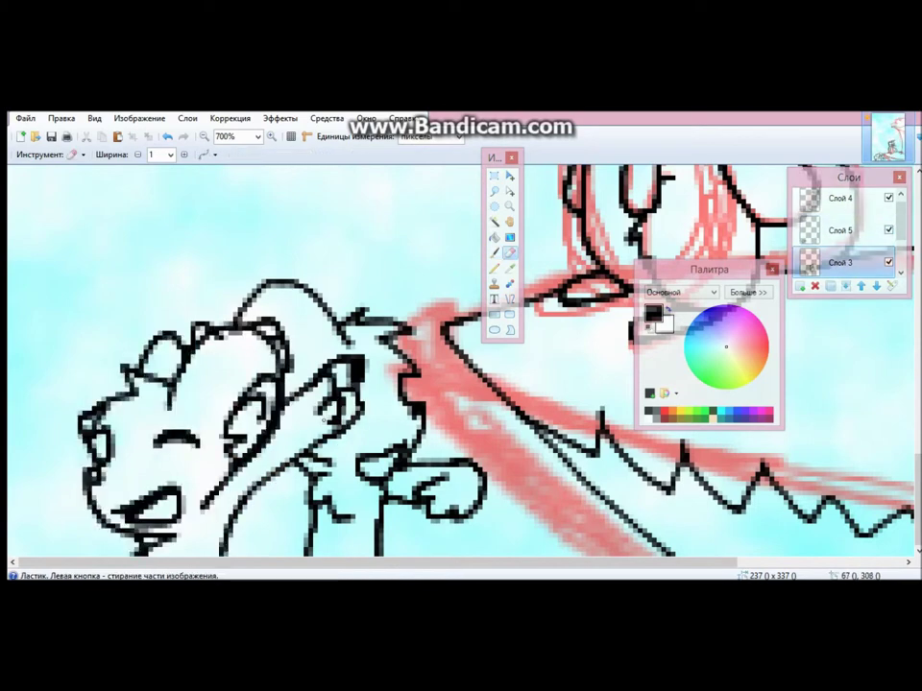
Delete the faded red sketch layer, keeping only the black line art over the sky background
{"action": "key", "text": "ctrl+minus"}
{"action": "key", "text": "ctrl+minus"}
{"action": "key", "text": "ctrl+minus"}
{"action": "key", "text": "ctrl+minus"}
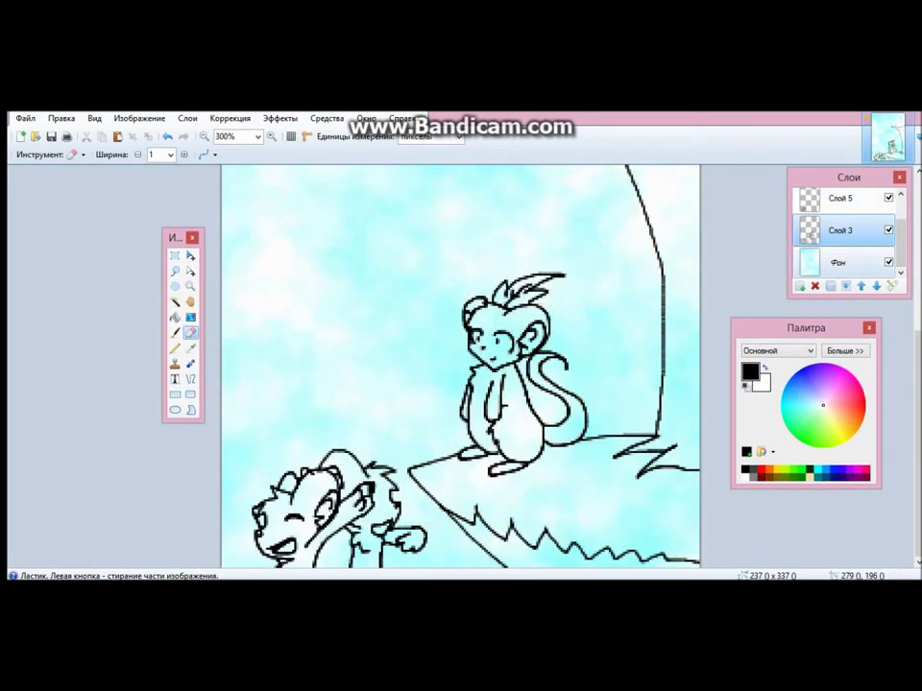
Open the brown mouse picture as a second image alongside the drawing
{"action": "left_click", "coordinate": [25, 118]}
{"action": "left_click", "coordinate": [52, 148]}
{"action": "left_click", "coordinate": [78, 219]}
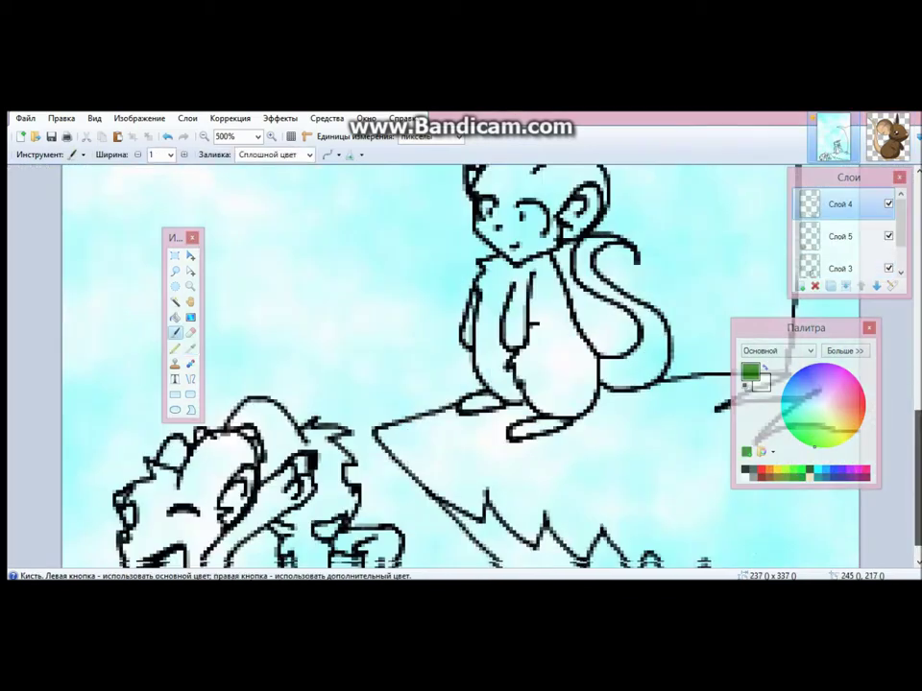
Add a layer beneath Слой 4 and draw the cliff's black top edge across the seated mouse's base on Слой 4
{"action": "left_click", "coordinate": [165, 153]}
{"action": "left_click", "coordinate": [168, 243]}
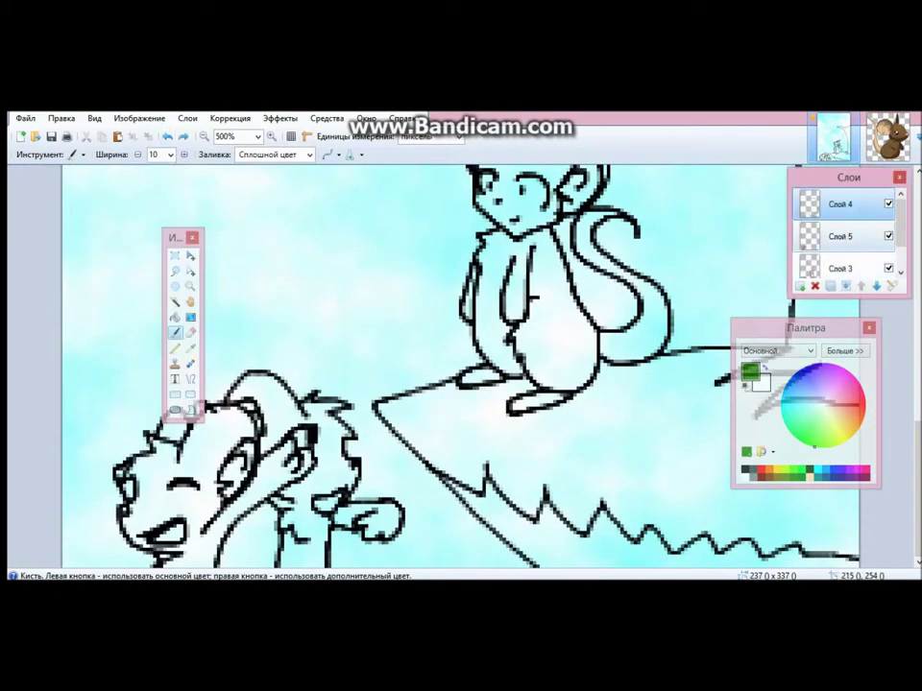
{"action": "left_click_drag", "start_coordinate": [427, 451], "coordinate": [557, 410]}
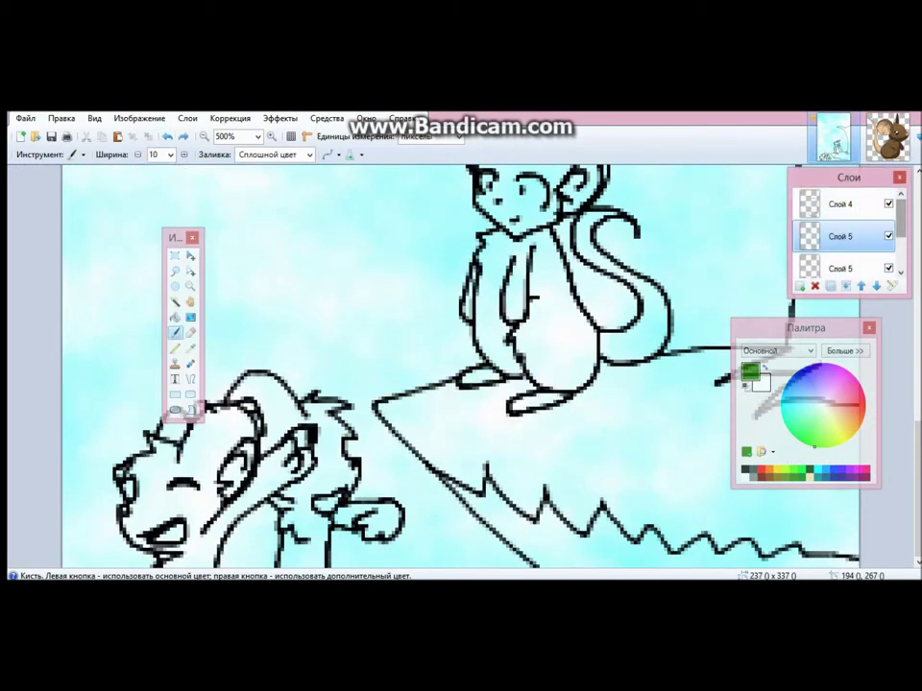
{"action": "left_click", "coordinate": [840, 203]}
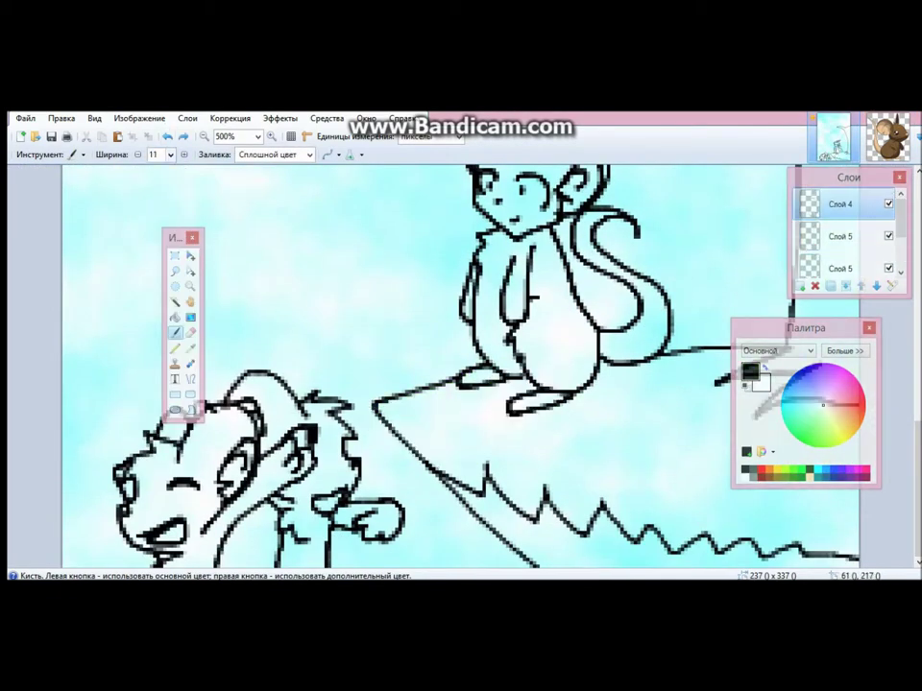
{"action": "left_click_drag", "start_coordinate": [518, 362], "coordinate": [672, 351]}
Colour the cliff green on the Слой 5 beneath Слой 4, using brush width 9 and a fill
{"action": "left_click", "coordinate": [840, 236]}
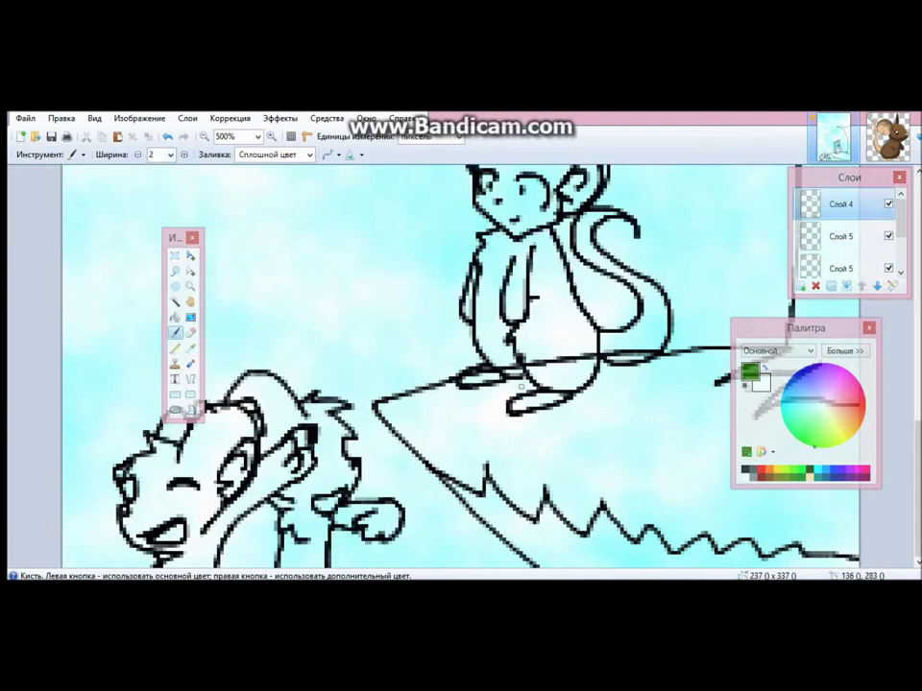
{"action": "left_click_drag", "start_coordinate": [412, 418], "coordinate": [502, 371]}
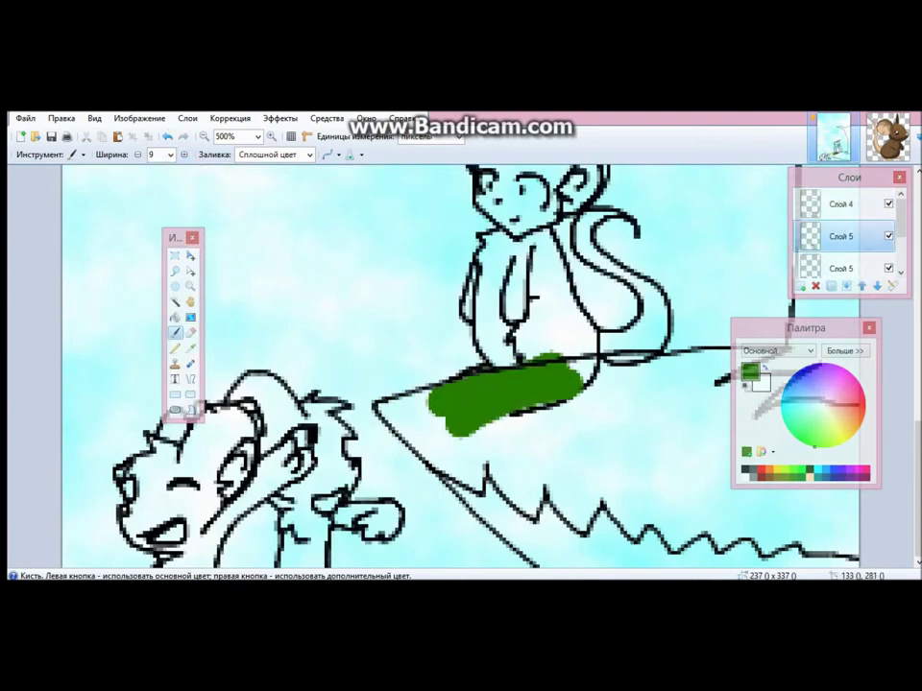
{"action": "mouse_move", "coordinate": [403, 404]}
{"action": "left_mouse_down"}
{"action": "mouse_move", "coordinate": [538, 539]}
{"action": "mouse_move", "coordinate": [667, 523]}
{"action": "left_mouse_up"}
{"action": "left_click_drag", "start_coordinate": [768, 327], "coordinate": [295, 307]}
{"action": "mouse_move", "coordinate": [442, 408]}
{"action": "left_mouse_down"}
{"action": "mouse_move", "coordinate": [576, 398]}
{"action": "mouse_move", "coordinate": [806, 432]}
{"action": "mouse_move", "coordinate": [624, 374]}
{"action": "mouse_move", "coordinate": [688, 362]}
{"action": "left_mouse_up"}
{"action": "key", "text": "ctrl+plus"}
{"action": "mouse_move", "coordinate": [836, 176]}
{"action": "left_mouse_down"}
{"action": "mouse_move", "coordinate": [438, 207]}
{"action": "mouse_move", "coordinate": [197, 333]}
{"action": "left_mouse_up"}
{"action": "left_click", "coordinate": [174, 317]}
{"action": "left_click", "coordinate": [653, 451]}
Erase the green spilling past the grass at the cliff's far right end, using eraser width 9
{"action": "key", "text": "b"}
{"action": "key", "text": "e"}
{"action": "mouse_move", "coordinate": [330, 308]}
{"action": "left_mouse_down"}
{"action": "mouse_move", "coordinate": [299, 323]}
{"action": "mouse_move", "coordinate": [84, 319]}
{"action": "left_mouse_up"}
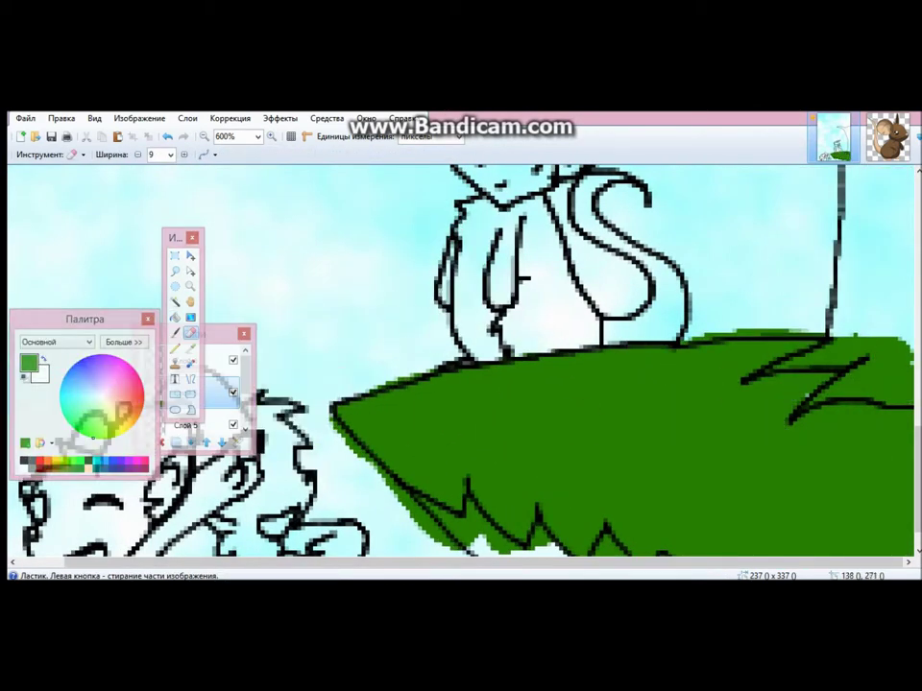
{"action": "left_click_drag", "start_coordinate": [902, 370], "coordinate": [859, 389]}
Clean off the remaining green above the cliff's top edge and between the tree roots with eraser width 1
{"action": "left_click", "coordinate": [137, 154]}
{"action": "left_click", "coordinate": [138, 154]}
{"action": "left_click", "coordinate": [138, 154]}
{"action": "left_click", "coordinate": [137, 154]}
{"action": "left_click", "coordinate": [137, 154]}
{"action": "left_click", "coordinate": [137, 154]}
{"action": "left_click", "coordinate": [137, 153]}
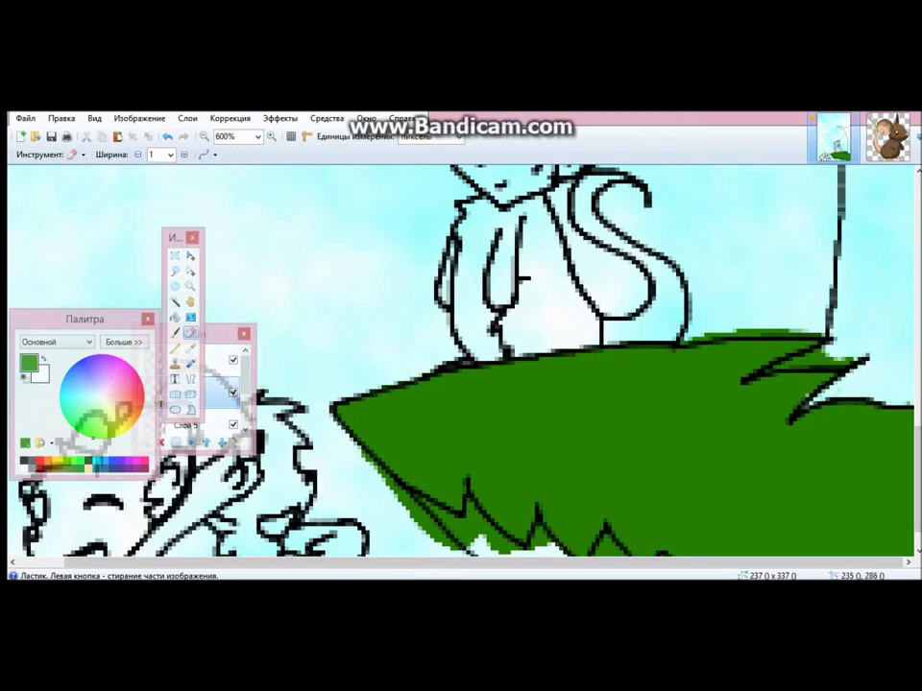
{"action": "key", "text": "b"}
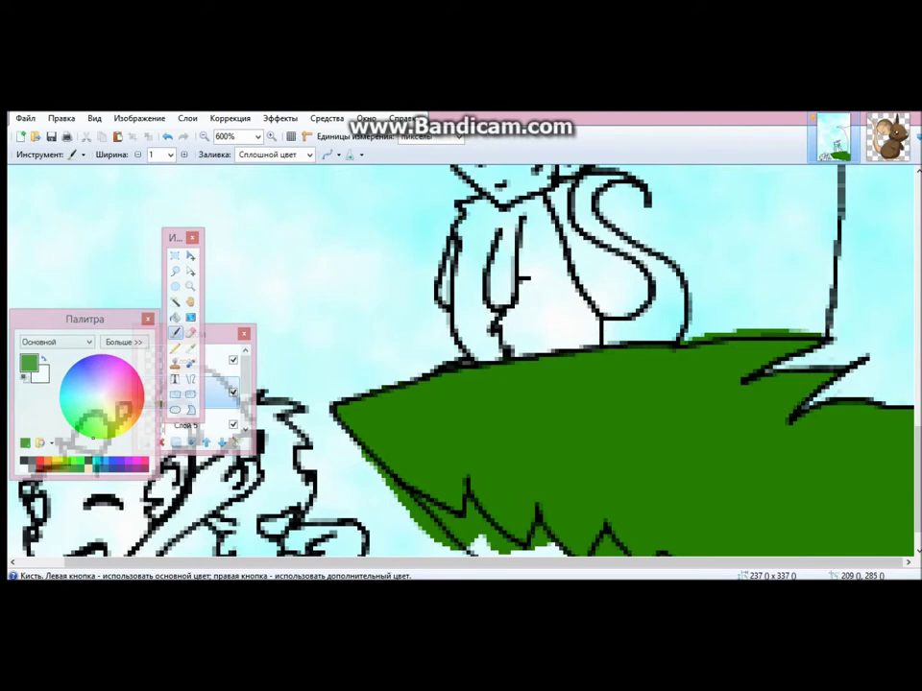
{"action": "key", "text": "e"}
{"action": "key", "text": "ctrl+plus"}
{"action": "scroll", "coordinate": [461, 360], "scroll_direction": "right", "scroll_amount": 2}
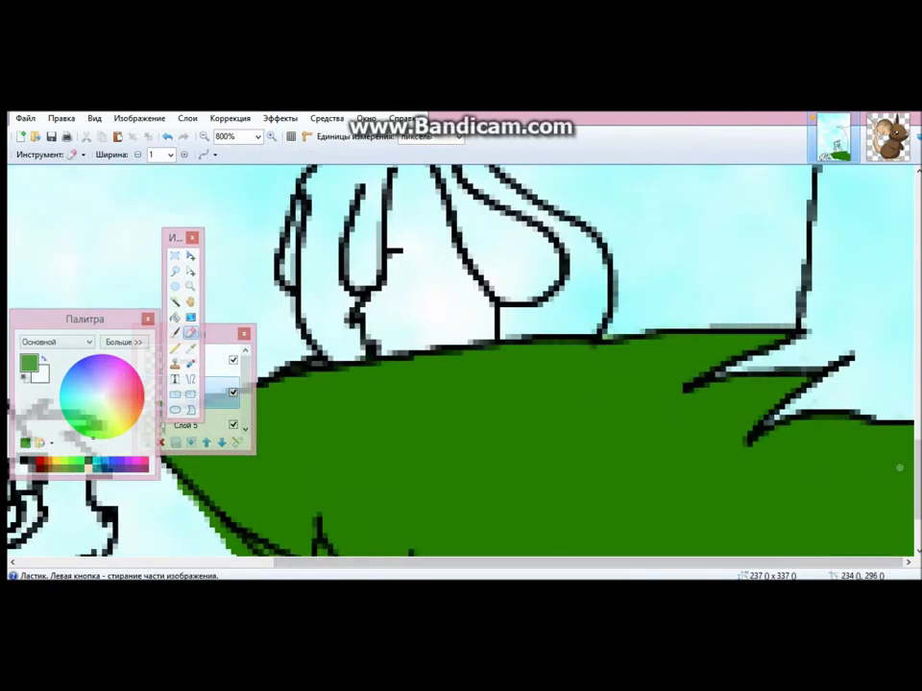
Choose brown and trace the cliff's underside just below the jagged grass fringe with brush width 1
{"action": "scroll", "coordinate": [898, 468], "scroll_direction": "down", "scroll_amount": 3}
{"action": "scroll", "coordinate": [899, 468], "scroll_direction": "left", "scroll_amount": 4}
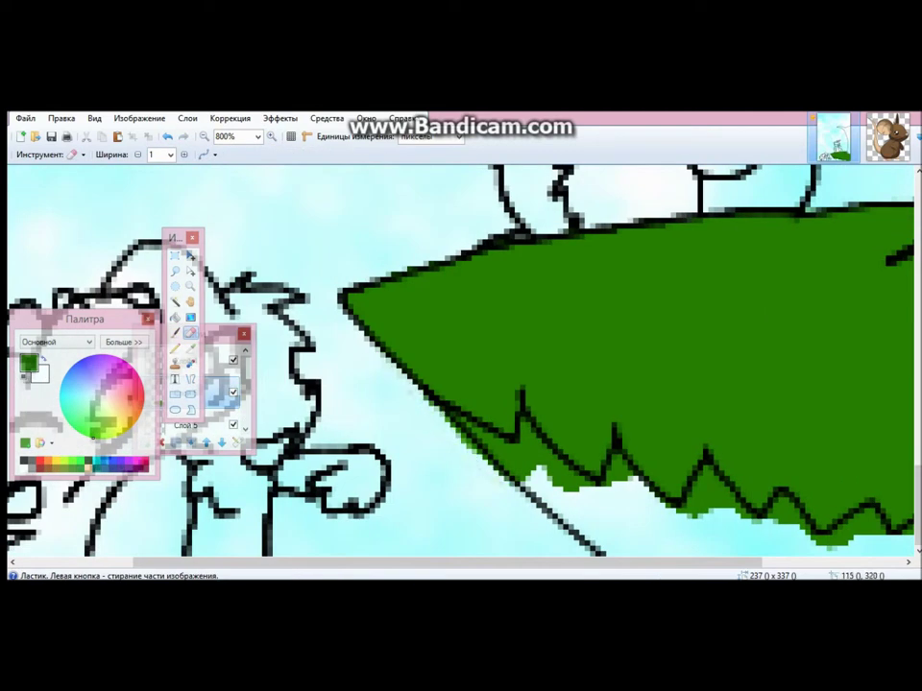
{"action": "left_click", "coordinate": [123, 342]}
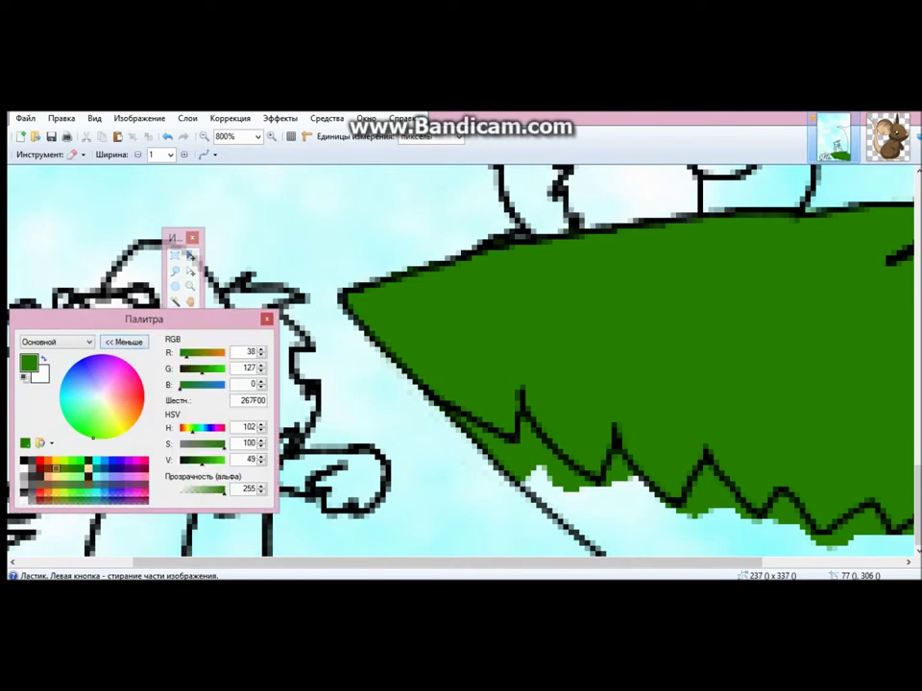
{"action": "left_click", "coordinate": [122, 342]}
{"action": "key", "text": "b"}
{"action": "left_click_drag", "start_coordinate": [480, 438], "coordinate": [593, 540]}
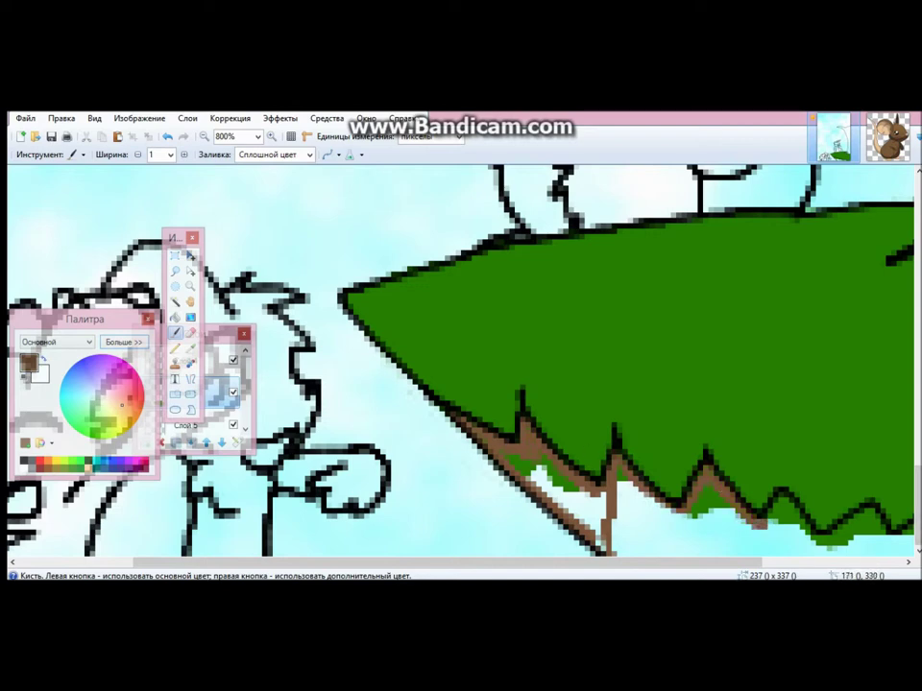
{"action": "scroll", "coordinate": [657, 453], "scroll_direction": "right", "scroll_amount": 5}
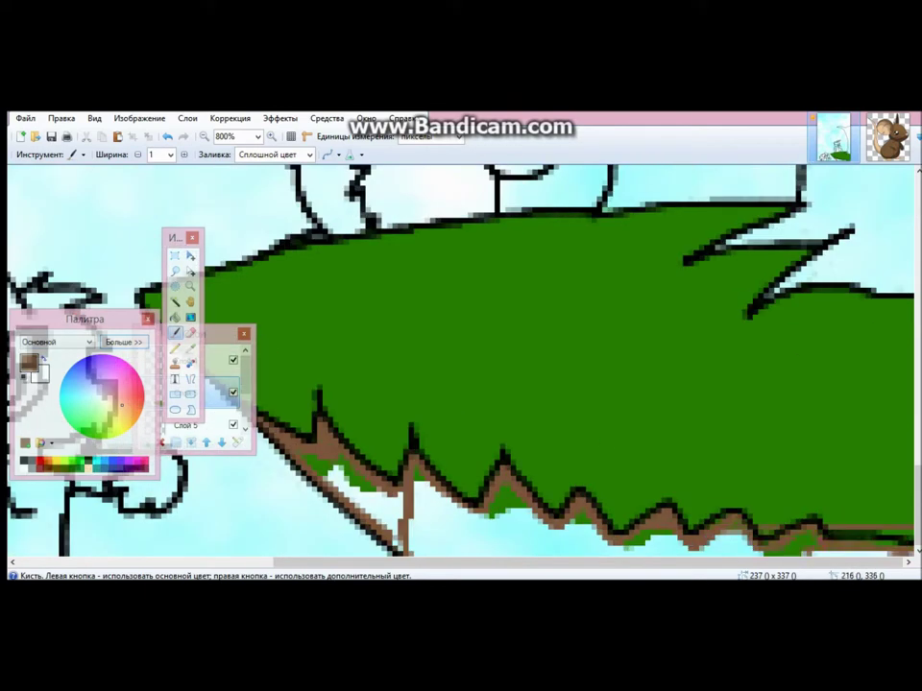
Fill the rest of the cliff's underside with brown, covering the green that spilled below the fringe
{"action": "left_click_drag", "start_coordinate": [326, 461], "coordinate": [411, 523]}
{"action": "left_click_drag", "start_coordinate": [226, 333], "coordinate": [133, 334]}
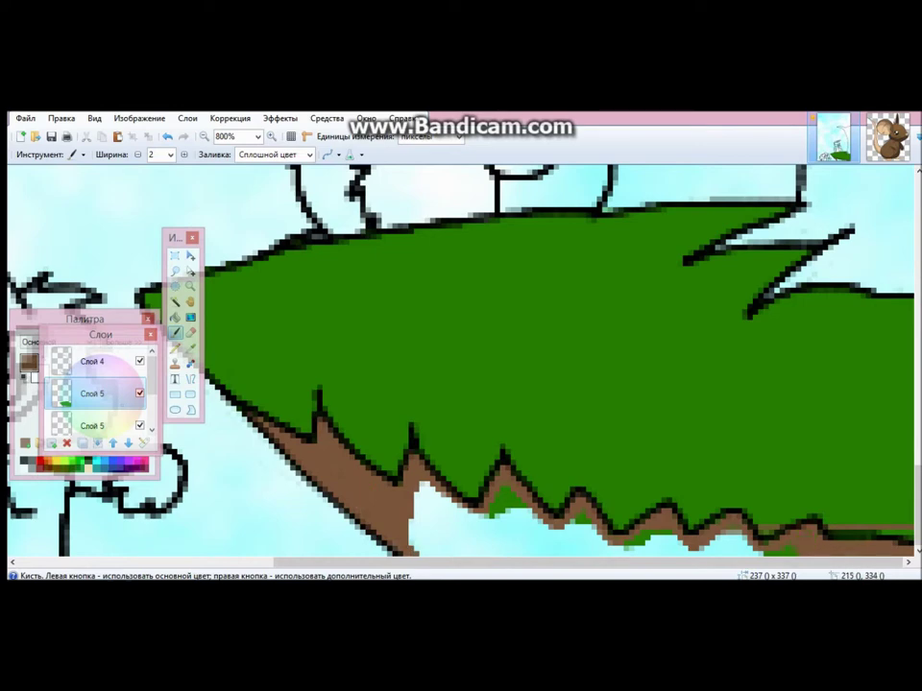
{"action": "key", "text": "f"}
{"action": "left_click", "coordinate": [450, 499]}
{"action": "key", "text": "b"}
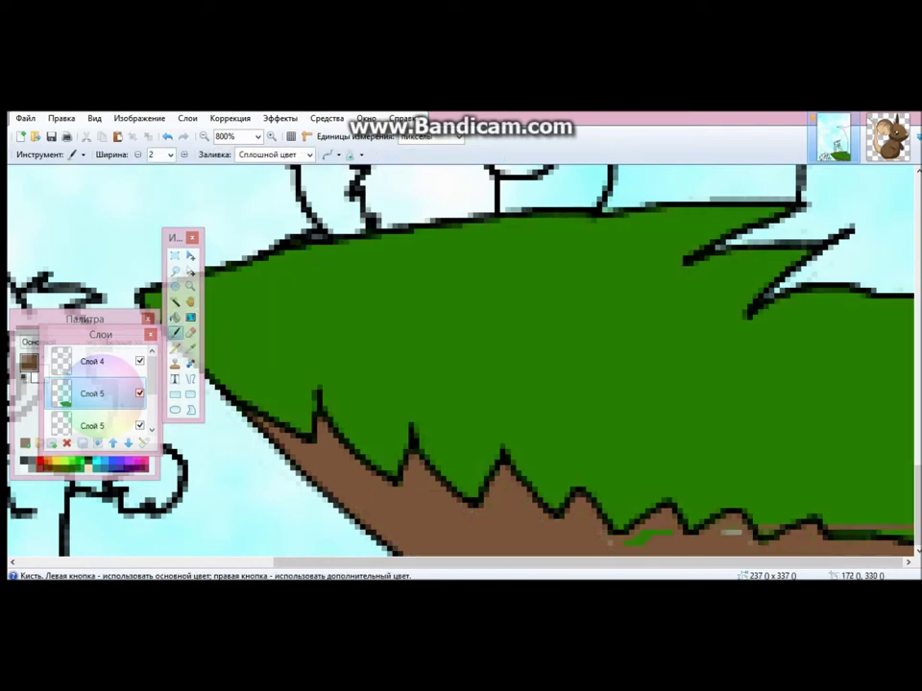
{"action": "key", "text": "k"}
{"action": "left_click", "coordinate": [730, 518]}
{"action": "key", "text": "b"}
Sample the fur brown from the mouse picture and return to the drawing with the brush ready
{"action": "scroll", "coordinate": [662, 351], "scroll_direction": "up", "scroll_amount": 5}
{"action": "key", "text": "ctrl+Tab"}
{"action": "key", "text": "k"}
{"action": "key", "text": "ctrl+shift+Tab"}
{"action": "key", "text": "b"}
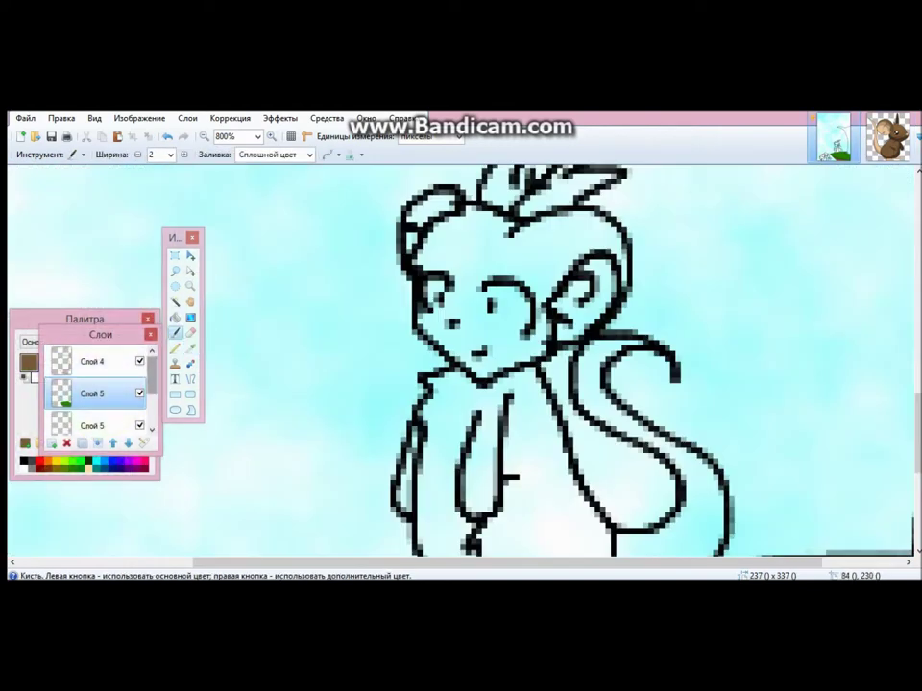
Add the layer Слой 6 and move it beneath the line-art layer Слой 3
{"action": "left_click", "coordinate": [92, 411]}
{"action": "scroll", "coordinate": [444, 330], "scroll_direction": "down", "scroll_amount": 1}
{"action": "scroll", "coordinate": [444, 331], "scroll_direction": "up", "scroll_amount": 4}
{"action": "key", "text": "alt+Page_Up"}
{"action": "key", "text": "alt+Page_Up"}
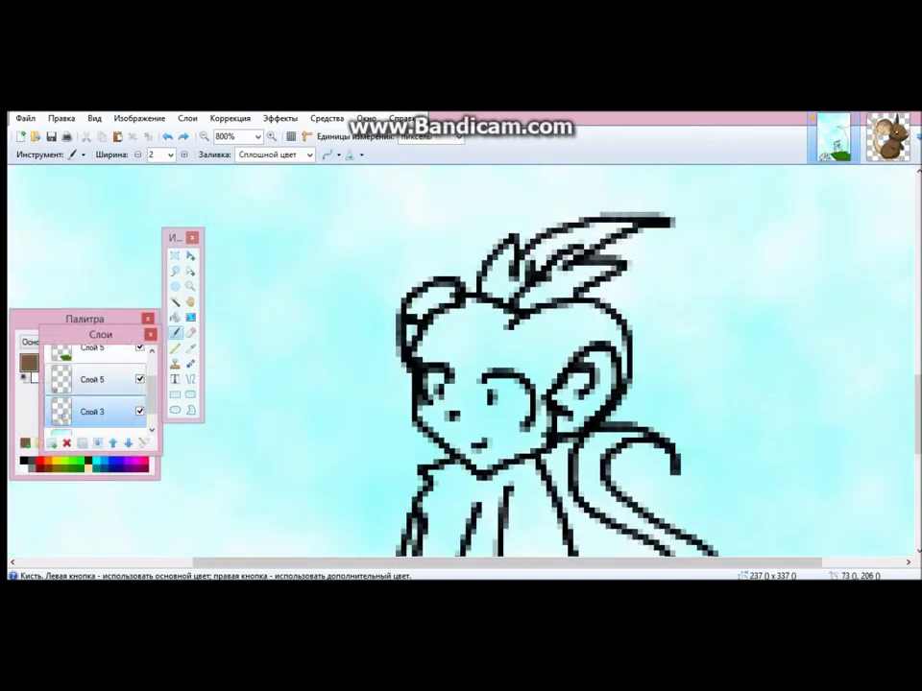
{"action": "key", "text": "ctrl+shift+n"}
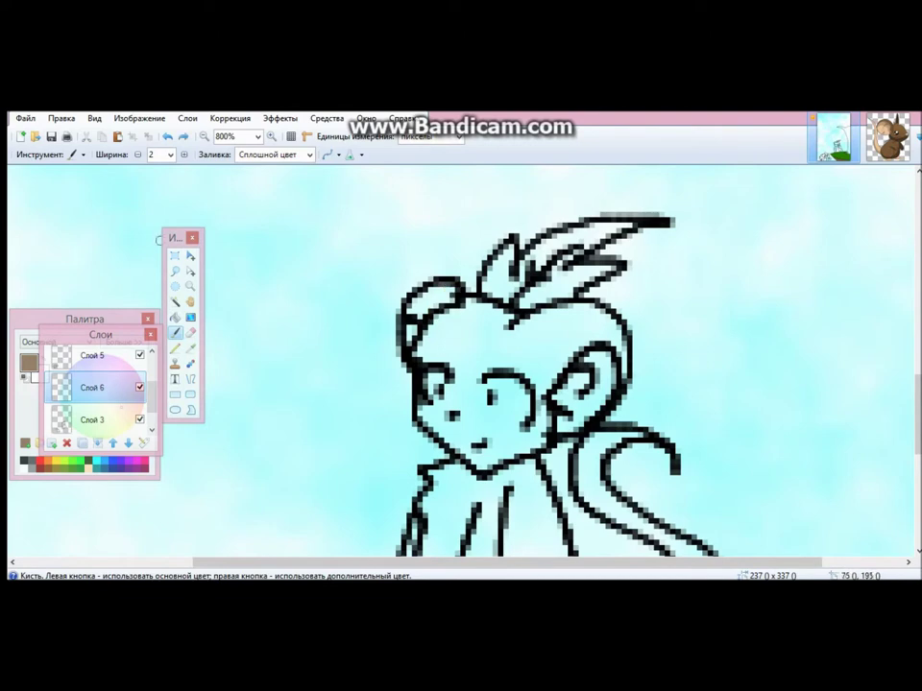
{"action": "left_click", "coordinate": [128, 443]}
Colour the seated mouse's head brown on Слой 6 and paint along the inside of its body outline
{"action": "mouse_move", "coordinate": [451, 332]}
{"action": "left_mouse_down"}
{"action": "mouse_move", "coordinate": [444, 288]}
{"action": "mouse_move", "coordinate": [423, 356]}
{"action": "mouse_move", "coordinate": [499, 288]}
{"action": "mouse_move", "coordinate": [576, 317]}
{"action": "left_mouse_up"}
{"action": "key", "text": "f"}
{"action": "left_click", "coordinate": [538, 365]}
{"action": "scroll", "coordinate": [460, 365], "scroll_direction": "down", "scroll_amount": 5}
{"action": "key", "text": "b"}
{"action": "mouse_move", "coordinate": [432, 247]}
{"action": "left_mouse_down"}
{"action": "mouse_move", "coordinate": [427, 408]}
{"action": "mouse_move", "coordinate": [449, 450]}
{"action": "left_mouse_up"}
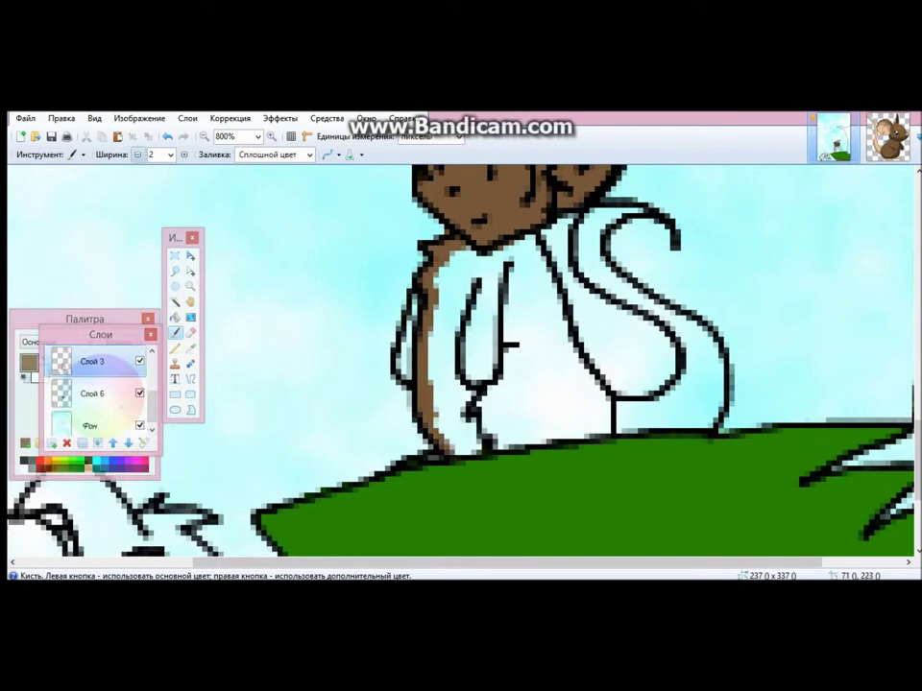
Add short dark outline strokes at the seated mouse's leg and hip on Слой 3 with brush width 1
{"action": "key", "text": "F7"}
{"action": "key", "text": "bracketleft"}
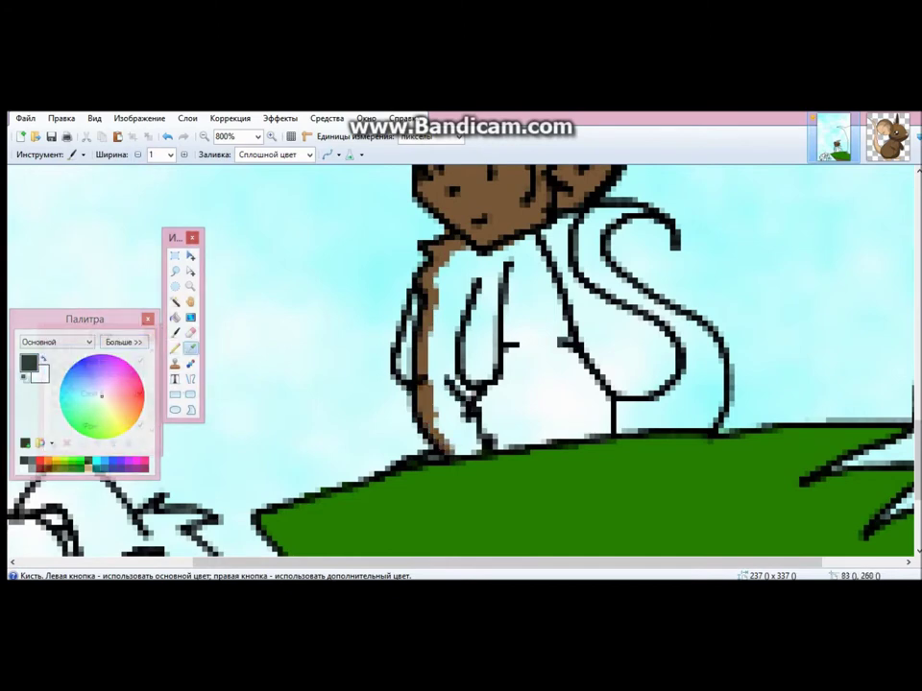
{"action": "left_click_drag", "start_coordinate": [85, 319], "coordinate": [183, 222]}
Sample the fur brown again and fill the seated mouse's body and arms with it on Слой 6
{"action": "key", "text": "F7"}
{"action": "key", "text": "k"}
{"action": "left_click", "coordinate": [432, 384]}
{"action": "key", "text": "b"}
{"action": "mouse_move", "coordinate": [423, 221]}
{"action": "left_mouse_down"}
{"action": "mouse_move", "coordinate": [413, 331]}
{"action": "mouse_move", "coordinate": [451, 274]}
{"action": "left_mouse_up"}
{"action": "key", "text": "f"}
{"action": "left_click", "coordinate": [509, 384]}
{"action": "key", "text": "b"}
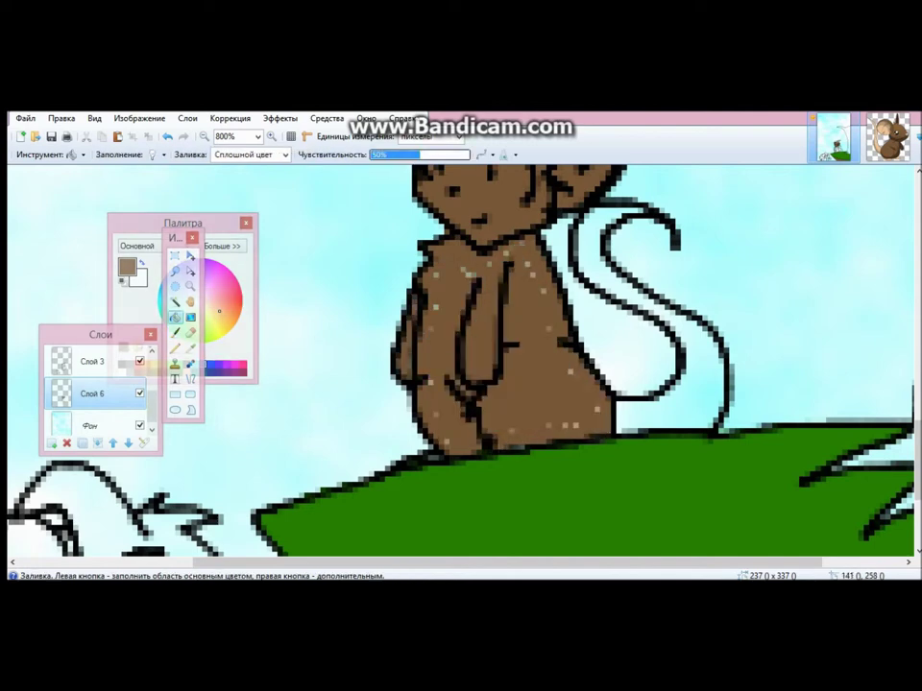
Sample beige from the mouse picture and paint the seated mouse's tail and inner ear with brush width 2
{"action": "key", "text": "ctrl+Tab"}
{"action": "key", "text": "ctrl+Tab"}
{"action": "mouse_move", "coordinate": [639, 432]}
{"action": "left_mouse_down"}
{"action": "mouse_move", "coordinate": [691, 355]}
{"action": "mouse_move", "coordinate": [609, 425]}
{"action": "left_mouse_up"}
{"action": "scroll", "coordinate": [639, 432], "scroll_direction": "up", "scroll_amount": 3}
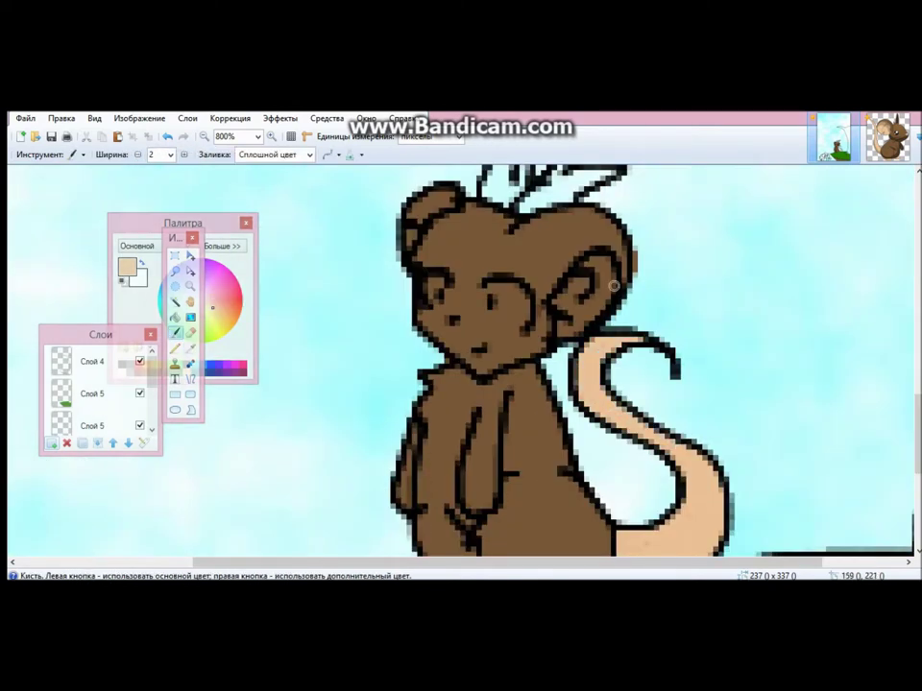
{"action": "left_click_drag", "start_coordinate": [565, 318], "coordinate": [611, 271]}
{"action": "scroll", "coordinate": [410, 240], "scroll_direction": "down", "scroll_amount": 3}
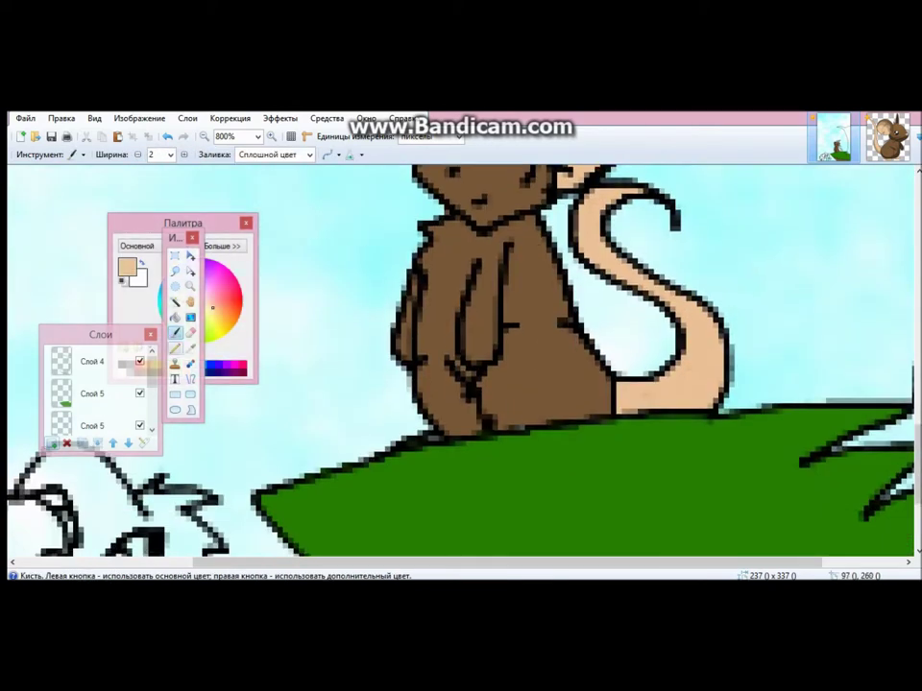
Erase the seated mouse's front arm on Слой 3 and try redrawing it raised, using a dark brush of width 1
{"action": "left_click", "coordinate": [190, 332]}
{"action": "scroll", "coordinate": [412, 288], "scroll_direction": "up", "scroll_amount": 4}
{"action": "scroll", "coordinate": [412, 288], "scroll_direction": "down", "scroll_amount": 2}
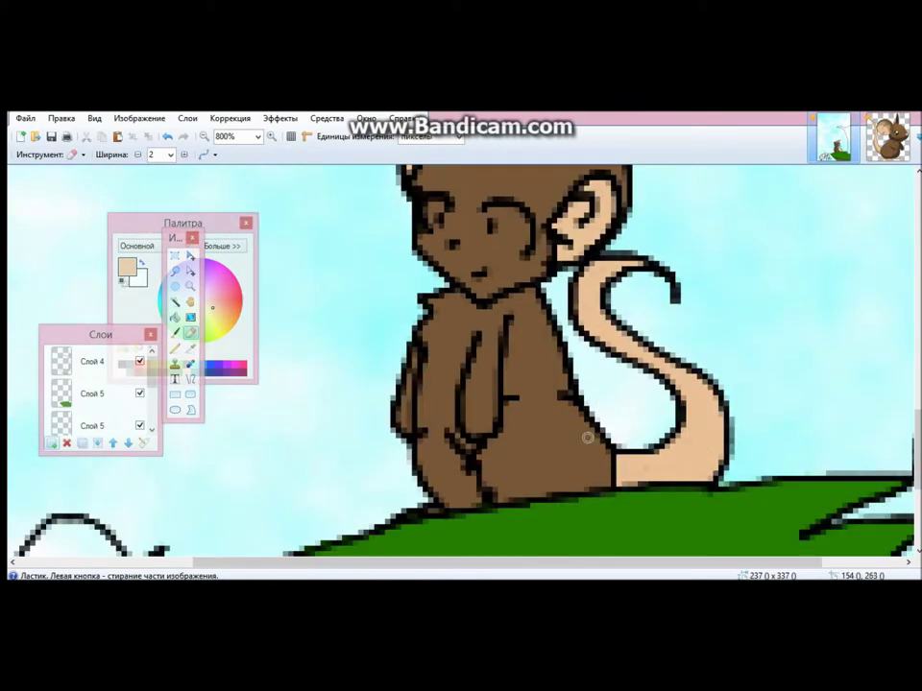
{"action": "left_click", "coordinate": [92, 392]}
{"action": "left_click", "coordinate": [171, 155]}
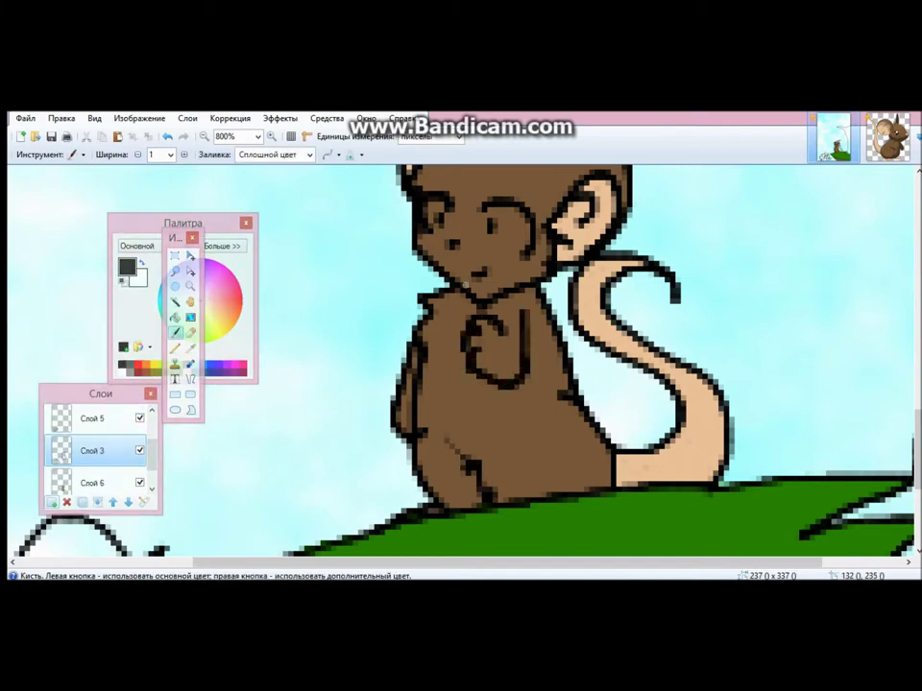
Undo the raised-arm attempts and redraw the seated mouse's arm reaching up to its chin
{"action": "key", "text": "ctrl+z"}
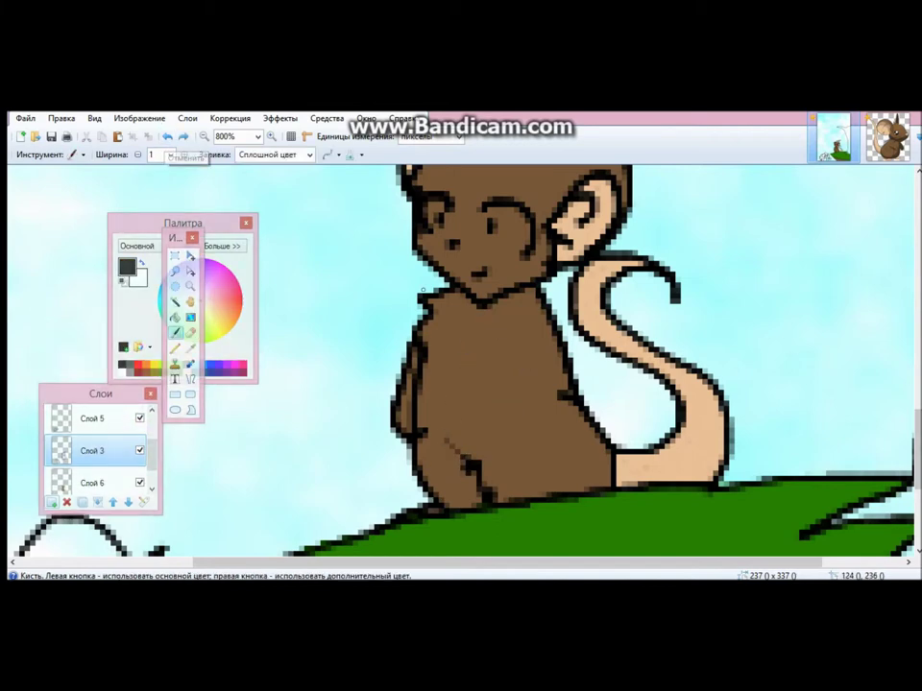
{"action": "key", "text": "ctrl+z"}
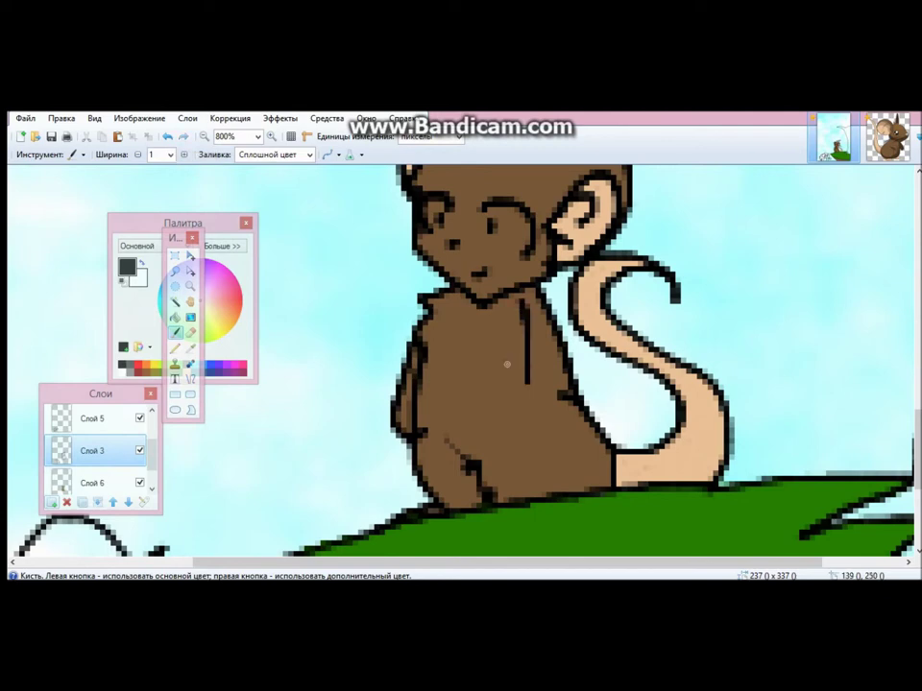
{"action": "left_click", "coordinate": [167, 137]}
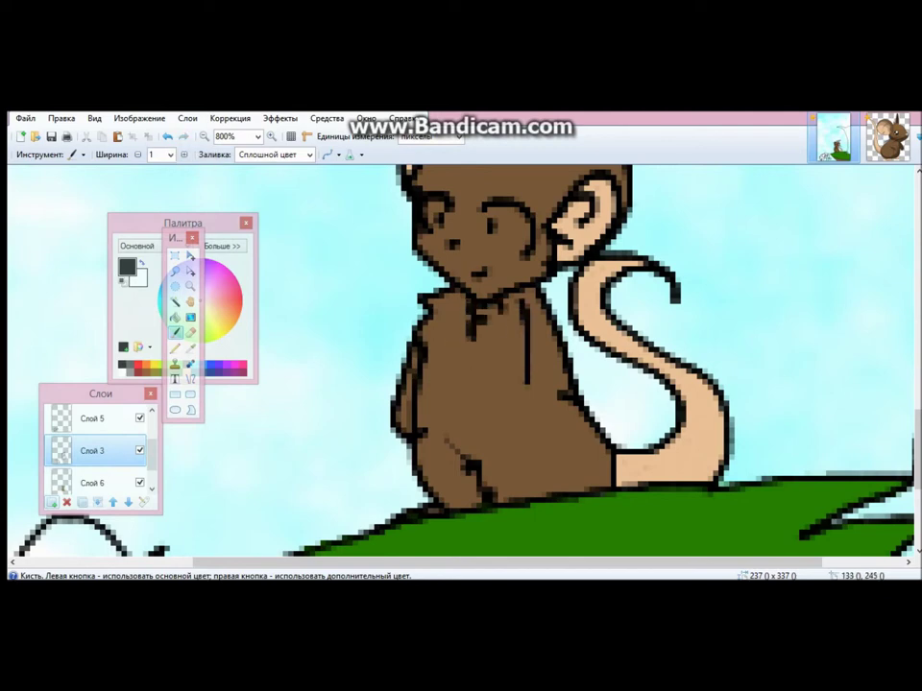
Remove the mice beside the cliff, deleting their remaining line art on Слой 3 with rectangular selections
{"action": "scroll", "coordinate": [375, 377], "scroll_direction": "down", "scroll_amount": 2}
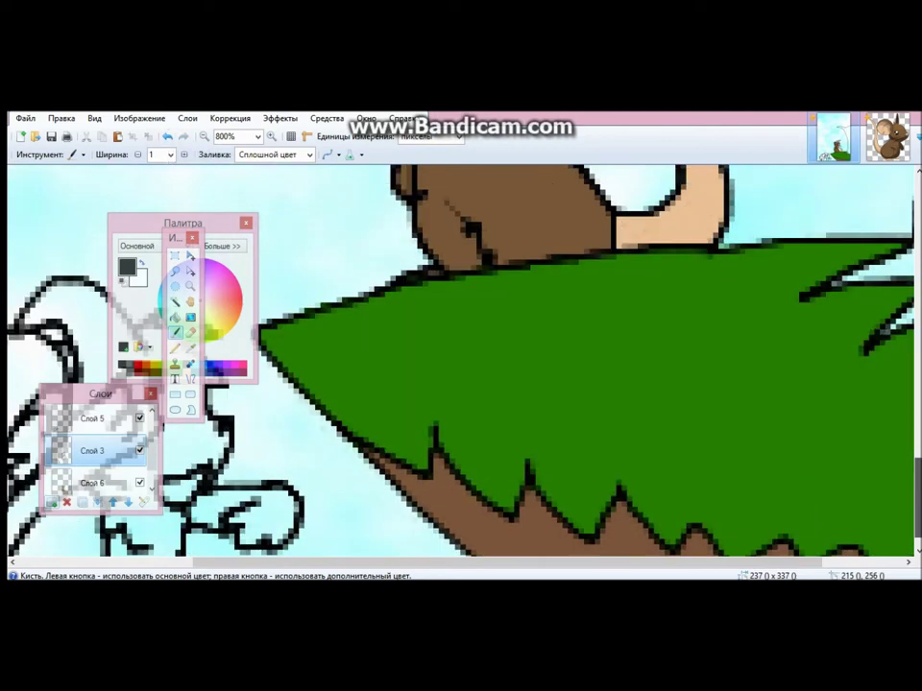
{"action": "left_click", "coordinate": [190, 347]}
{"action": "left_click", "coordinate": [204, 138]}
{"action": "left_click", "coordinate": [204, 137]}
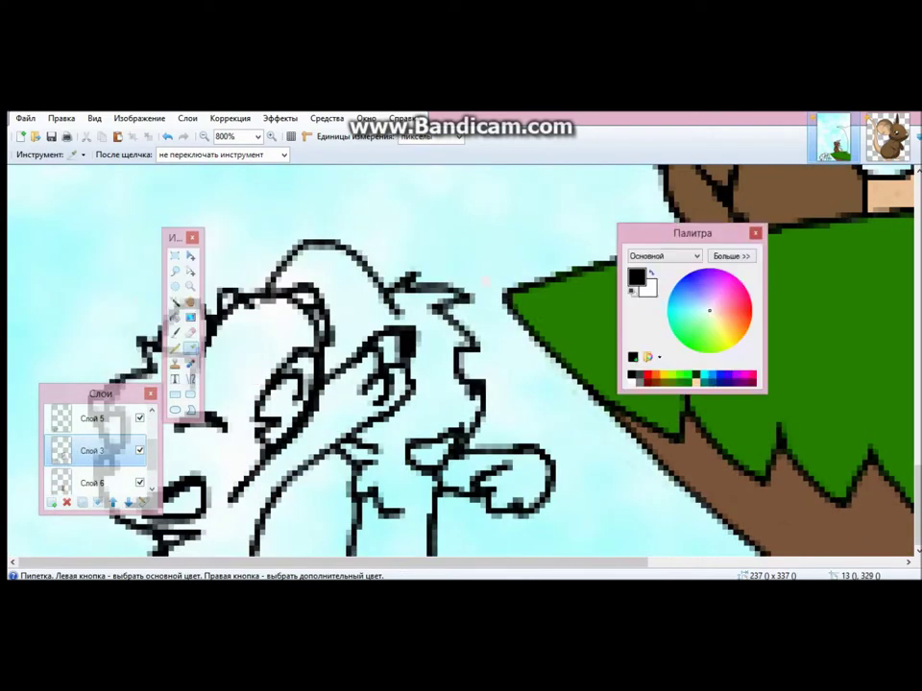
{"action": "left_click", "coordinate": [204, 137]}
{"action": "key", "text": "s"}
{"action": "left_click_drag", "start_coordinate": [333, 481], "coordinate": [422, 566]}
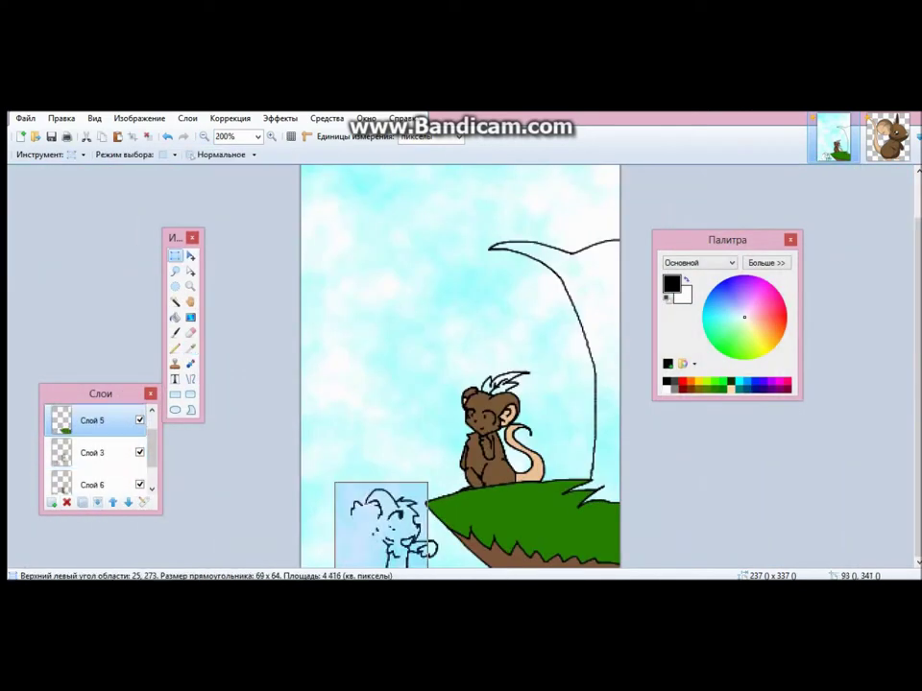
{"action": "left_click", "coordinate": [92, 452]}
{"action": "key", "text": "Delete"}
{"action": "left_click_drag", "start_coordinate": [400, 499], "coordinate": [423, 567]}
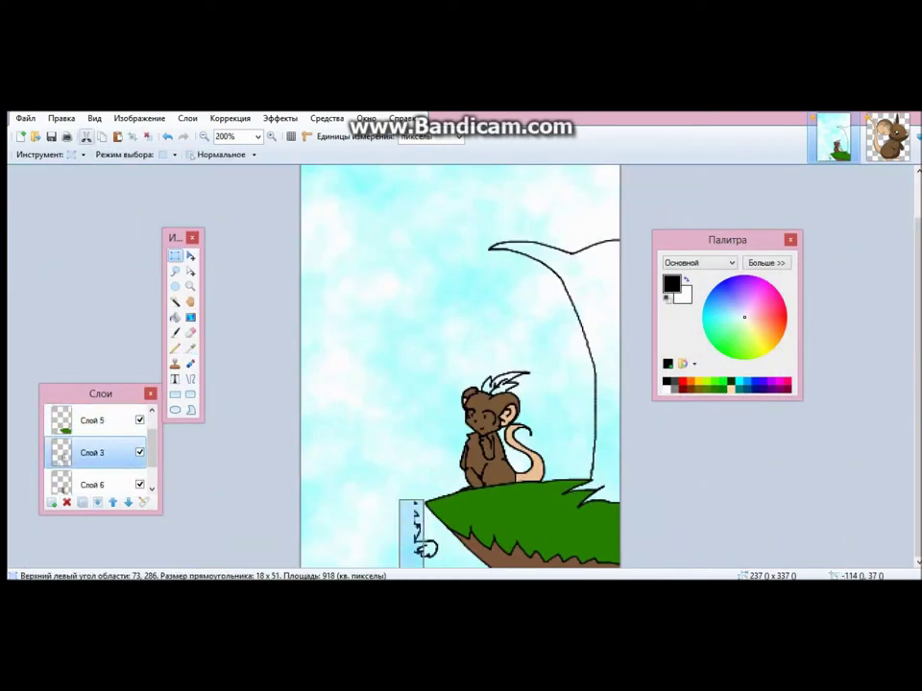
On Слой 6, paint the seated mouse's eyes white and its hair tuft cyan with brush width 3
{"action": "scroll", "coordinate": [490, 422], "scroll_direction": "up", "scroll_amount": 3}
{"action": "key", "text": "b"}
{"action": "scroll", "coordinate": [499, 288], "scroll_direction": "up", "scroll_amount": 2}
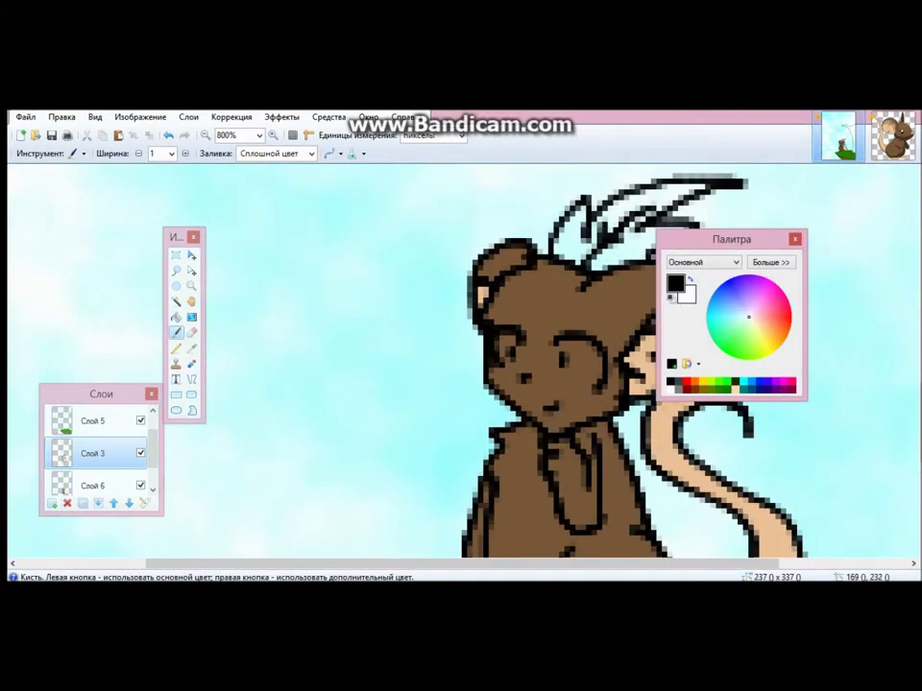
{"action": "scroll", "coordinate": [538, 317], "scroll_direction": "up", "scroll_amount": 3}
{"action": "left_click", "coordinate": [92, 467]}
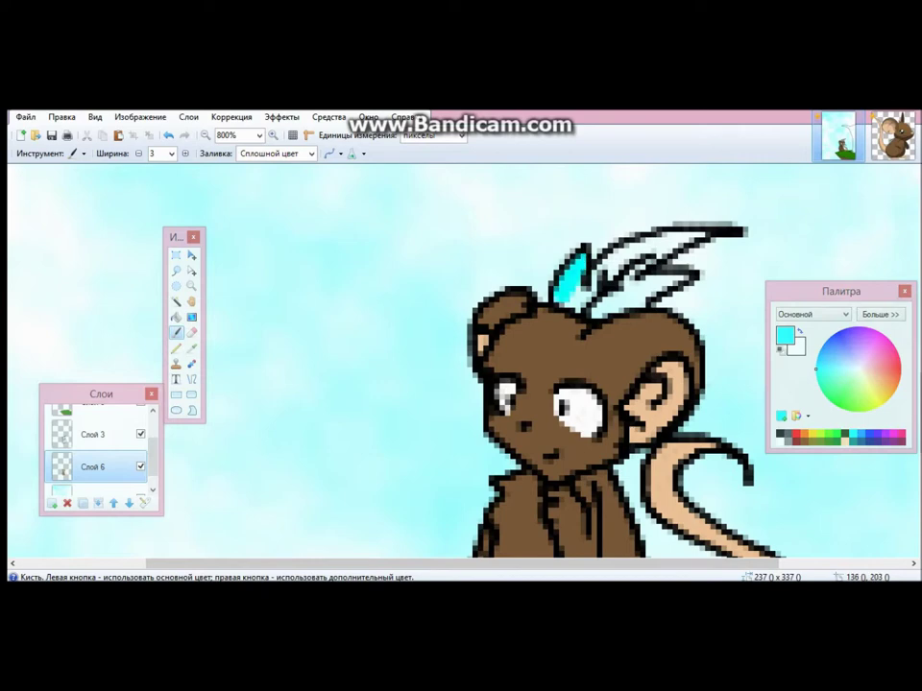
{"action": "key", "text": "e"}
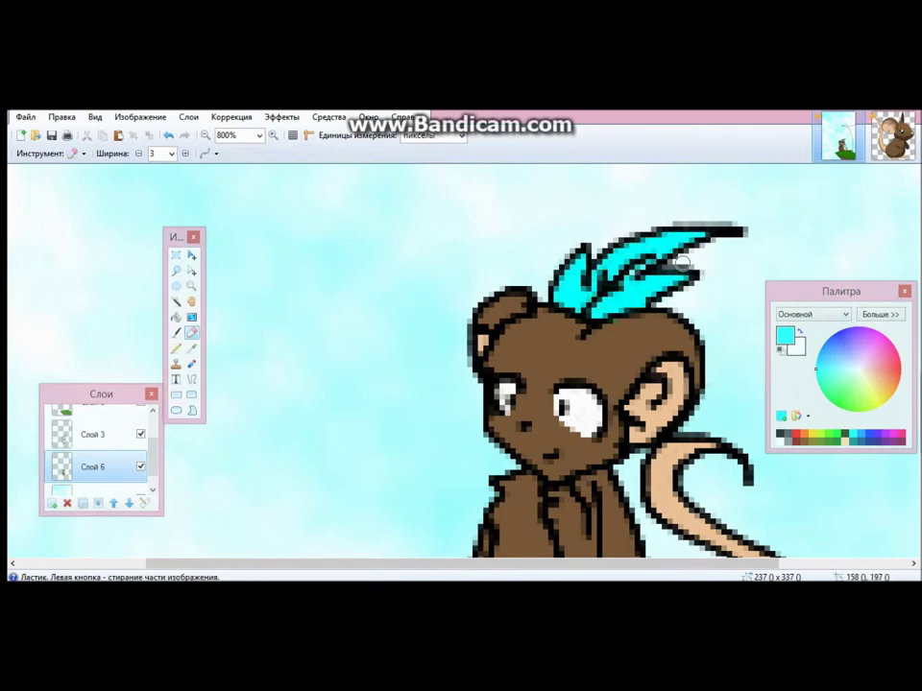
Paint cyan ring markings on the seated mouse's forehead, thigh and knee with brush width 1
{"action": "key", "text": "b"}
{"action": "scroll", "coordinate": [243, 322], "scroll_direction": "down", "scroll_amount": 3}
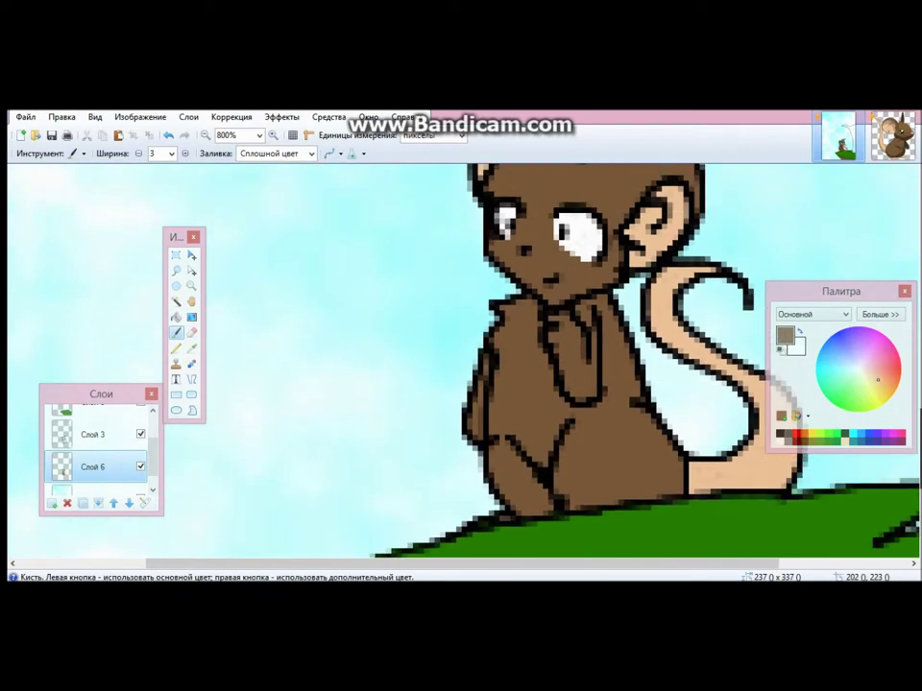
{"action": "scroll", "coordinate": [243, 323], "scroll_direction": "up", "scroll_amount": 2}
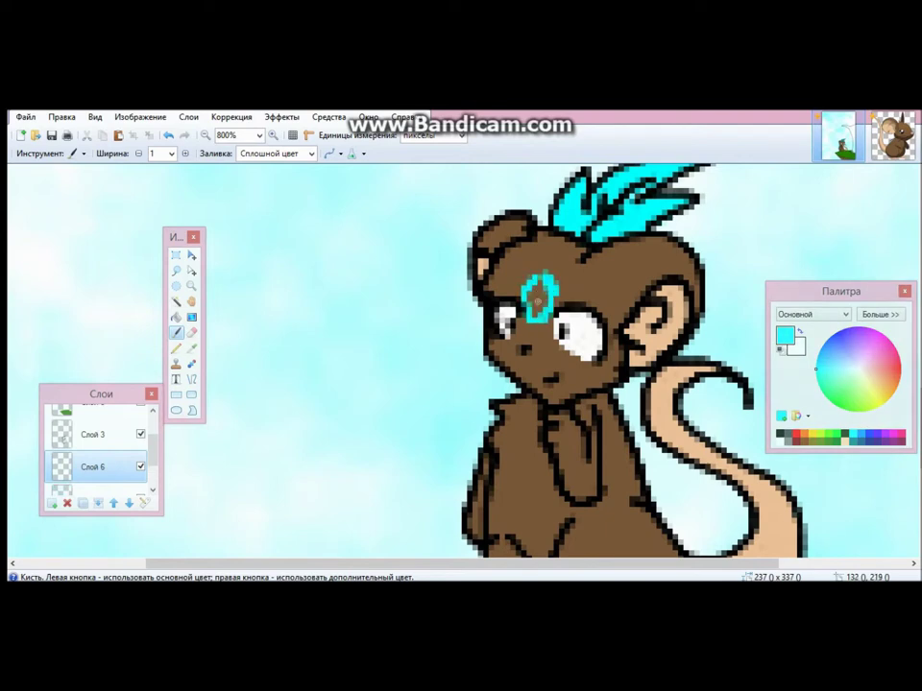
{"action": "scroll", "coordinate": [618, 367], "scroll_direction": "down", "scroll_amount": 3}
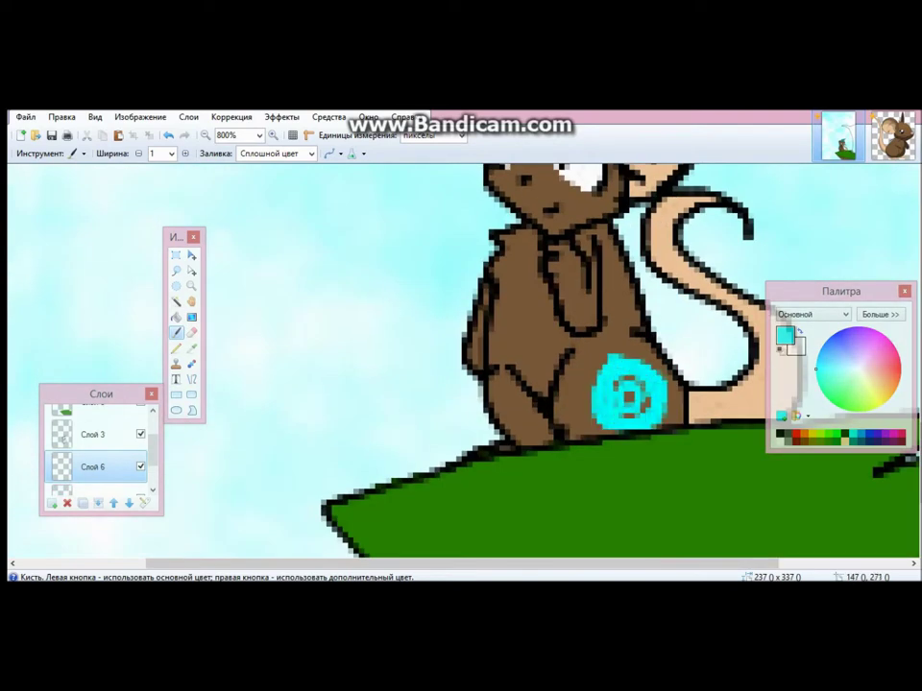
{"action": "key", "text": "e"}
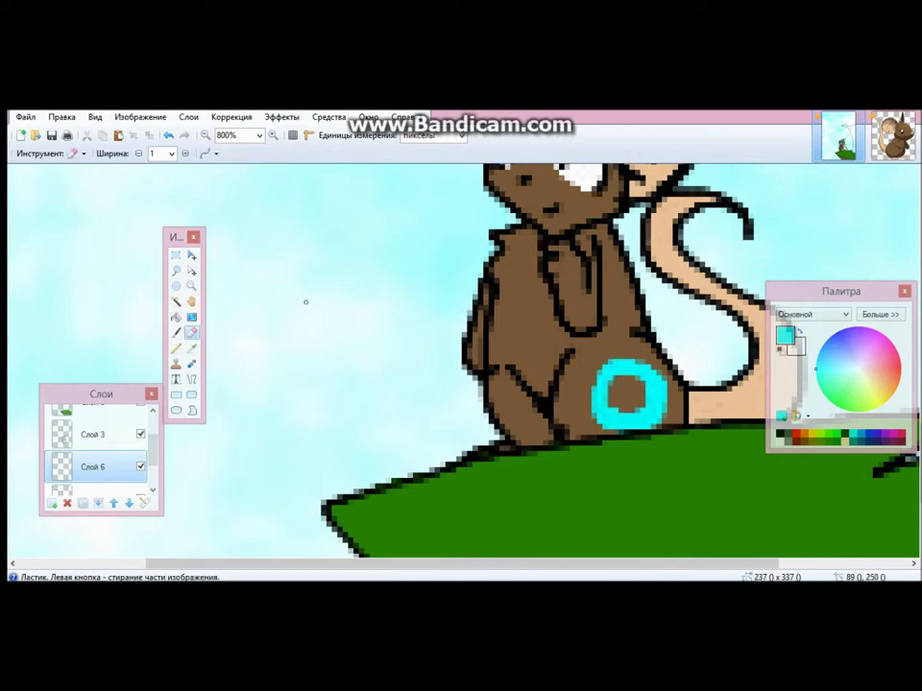
{"action": "key", "text": "b"}
{"action": "left_click_drag", "start_coordinate": [497, 401], "coordinate": [517, 433]}
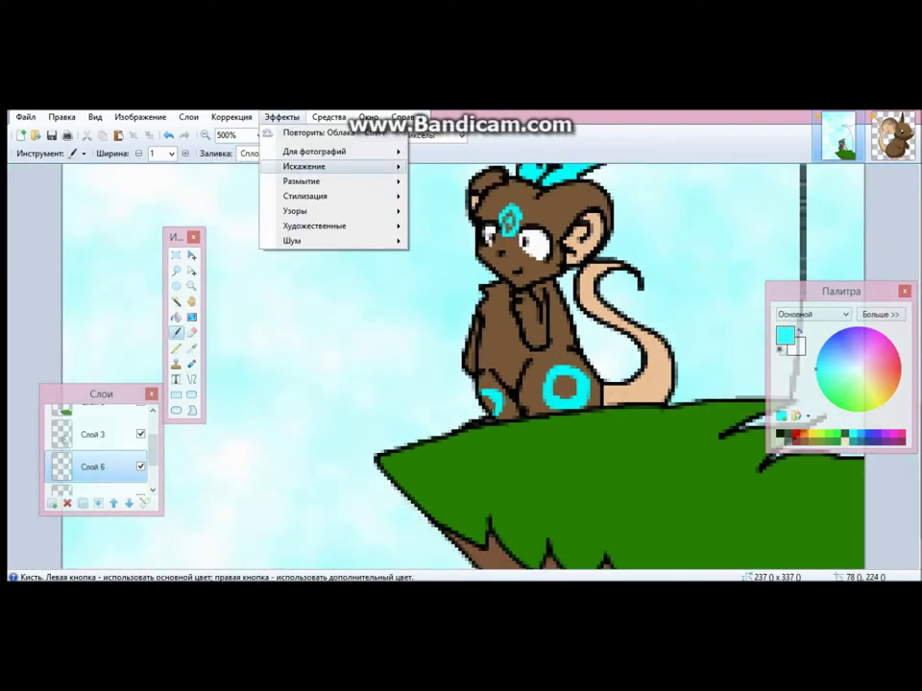
Soften the cyan ring markings with a Gaussian blur and paint cyan stripes on both of the mouse's arms
{"action": "left_click", "coordinate": [518, 197]}
{"action": "left_click", "coordinate": [498, 368]}
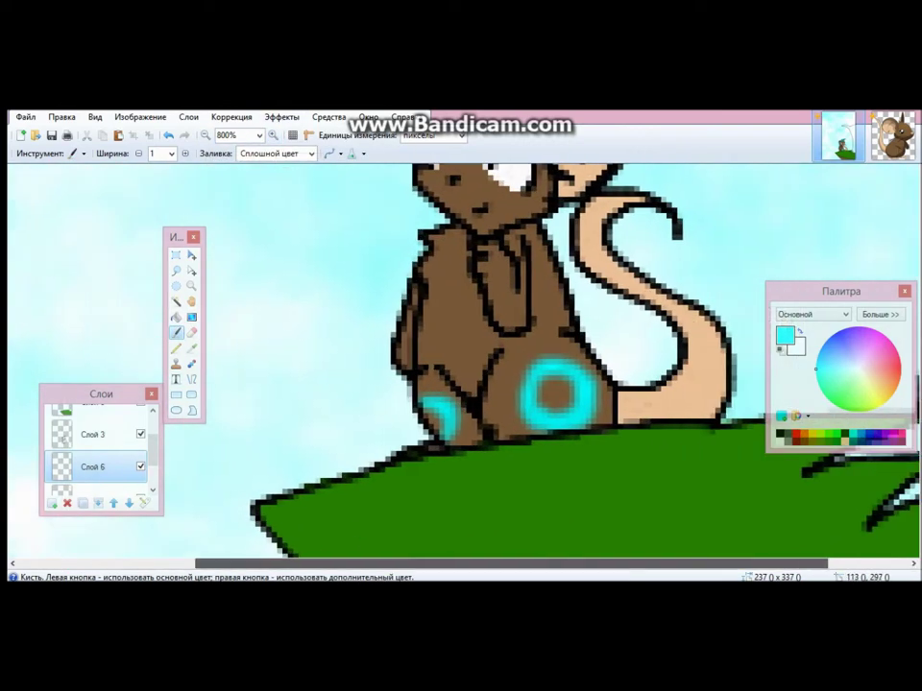
{"action": "scroll", "coordinate": [461, 360], "scroll_direction": "up", "scroll_amount": 3}
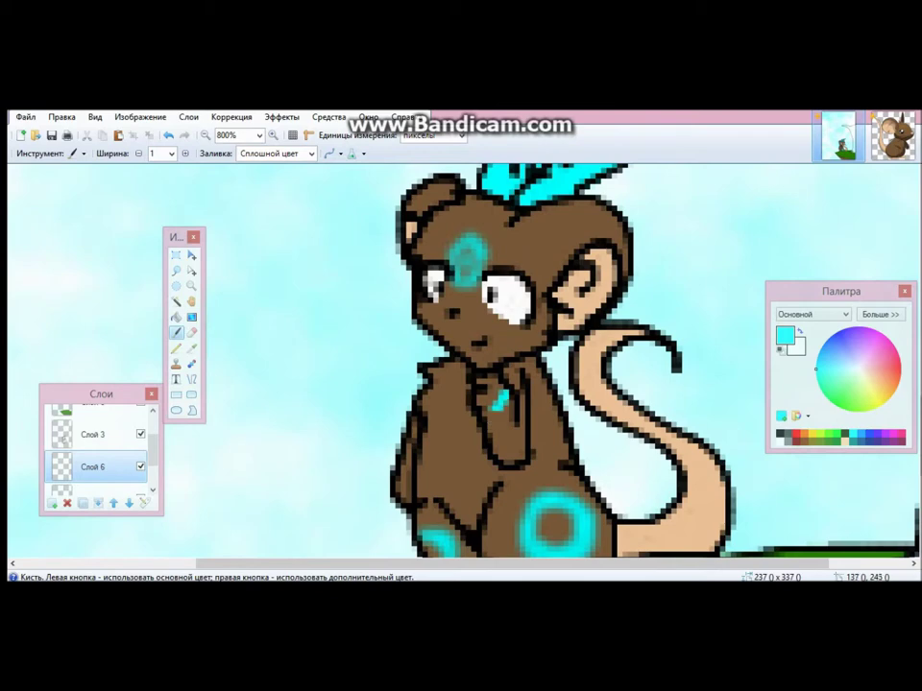
{"action": "key", "text": "ctrl+shift+d"}
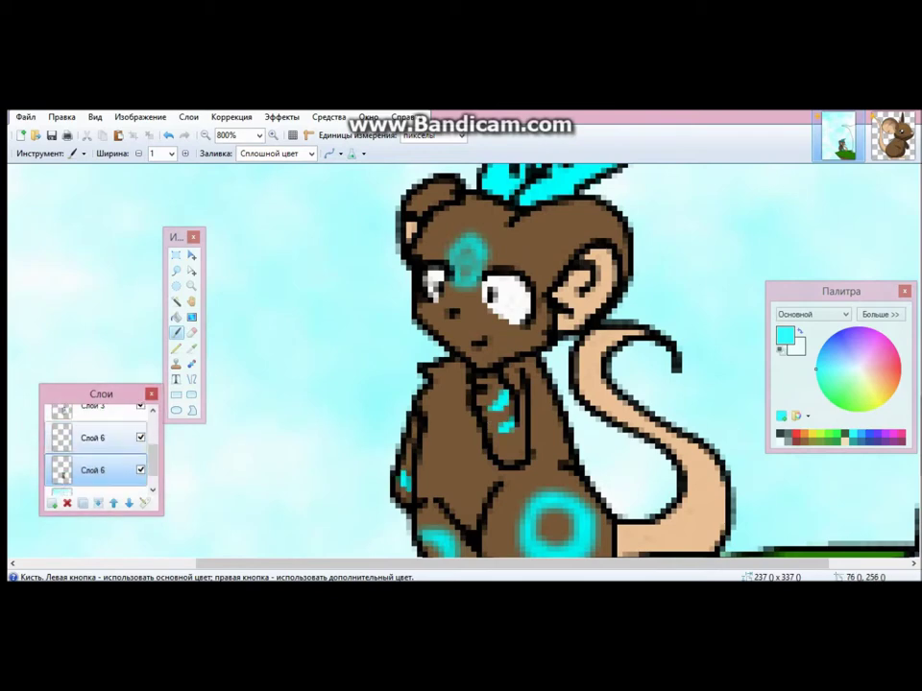
Paint dark shadows inside the mouse's ears and under its chin with brush width 2 on the upper Слой 6
{"action": "key", "text": "bracketright"}
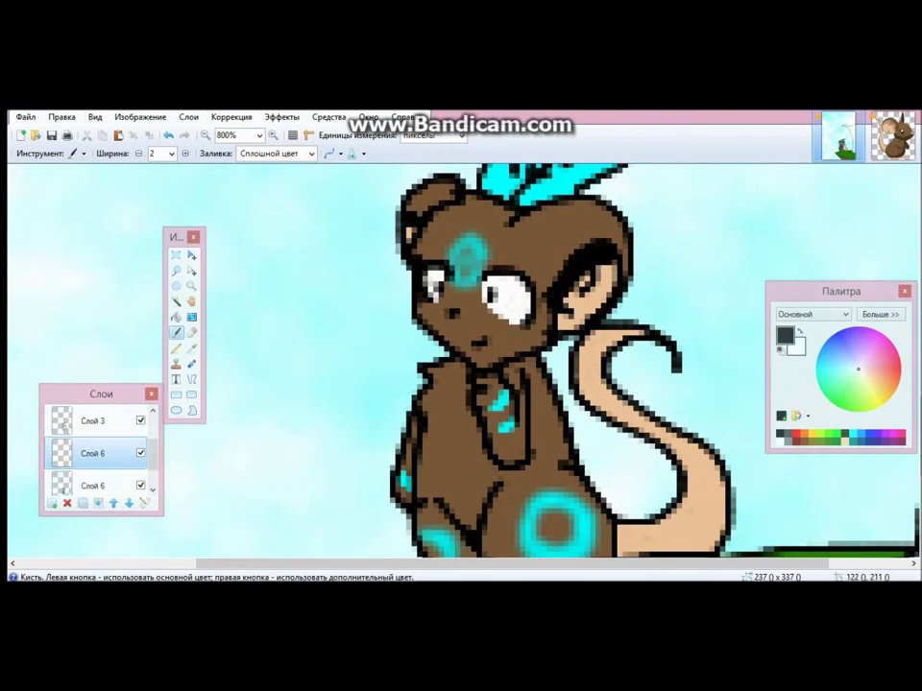
{"action": "scroll", "coordinate": [461, 360], "scroll_direction": "down", "scroll_amount": 2}
{"action": "scroll", "coordinate": [461, 360], "scroll_direction": "down", "scroll_amount": 1}
{"action": "scroll", "coordinate": [461, 360], "scroll_direction": "up", "scroll_amount": 3}
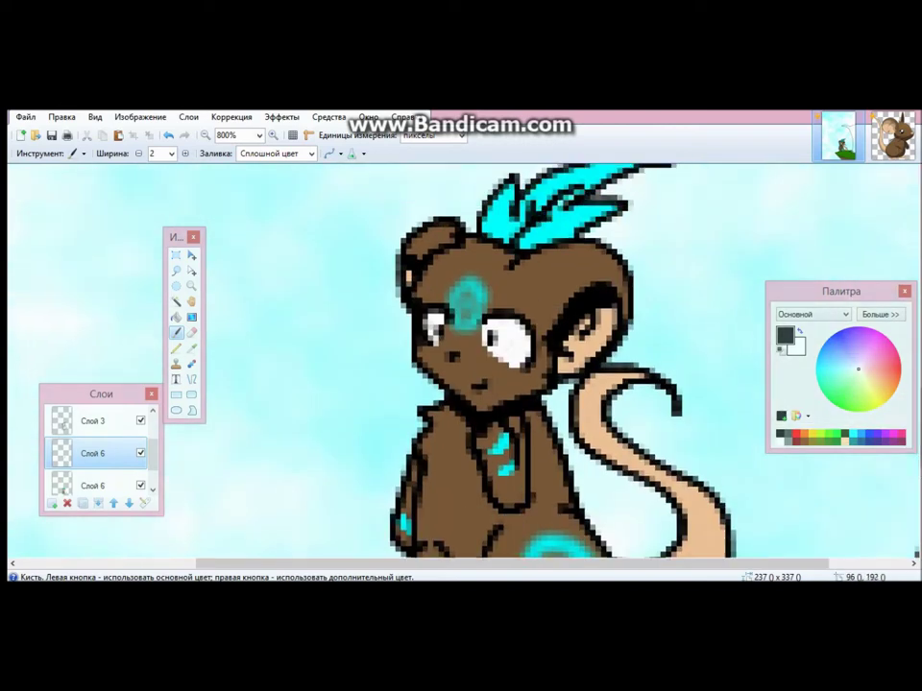
Apply a Gaussian blur to the ear and chin shadows and erase the shading that spills outside the mouse's outline
{"action": "left_click", "coordinate": [281, 116]}
{"action": "key", "text": "Return"}
{"action": "left_click", "coordinate": [281, 116]}
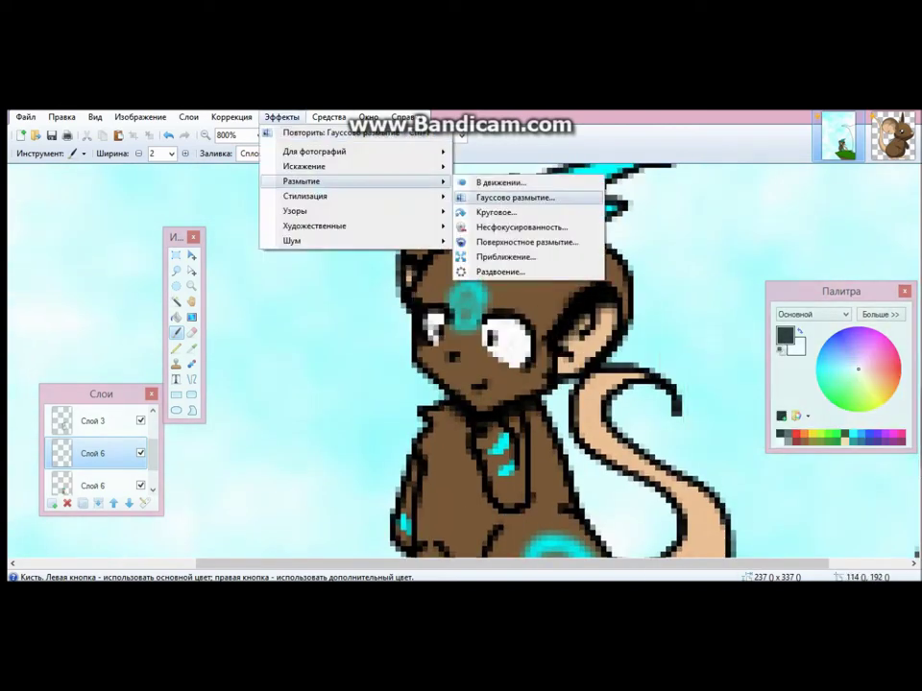
{"action": "left_click", "coordinate": [538, 185]}
{"action": "key", "text": "Return"}
{"action": "key", "text": "e"}
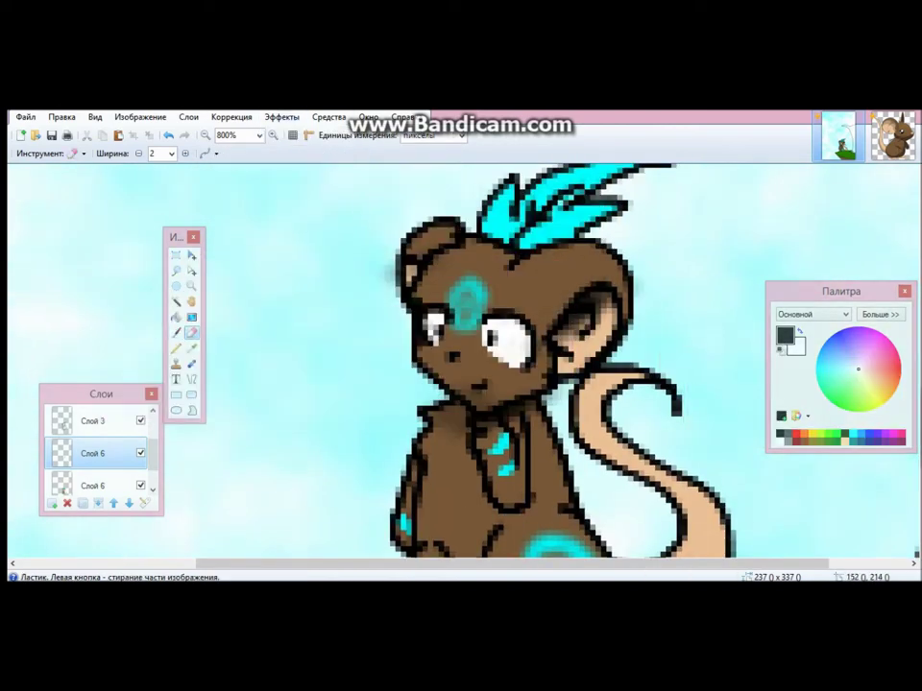
{"action": "scroll", "coordinate": [461, 360], "scroll_direction": "down", "scroll_amount": 1}
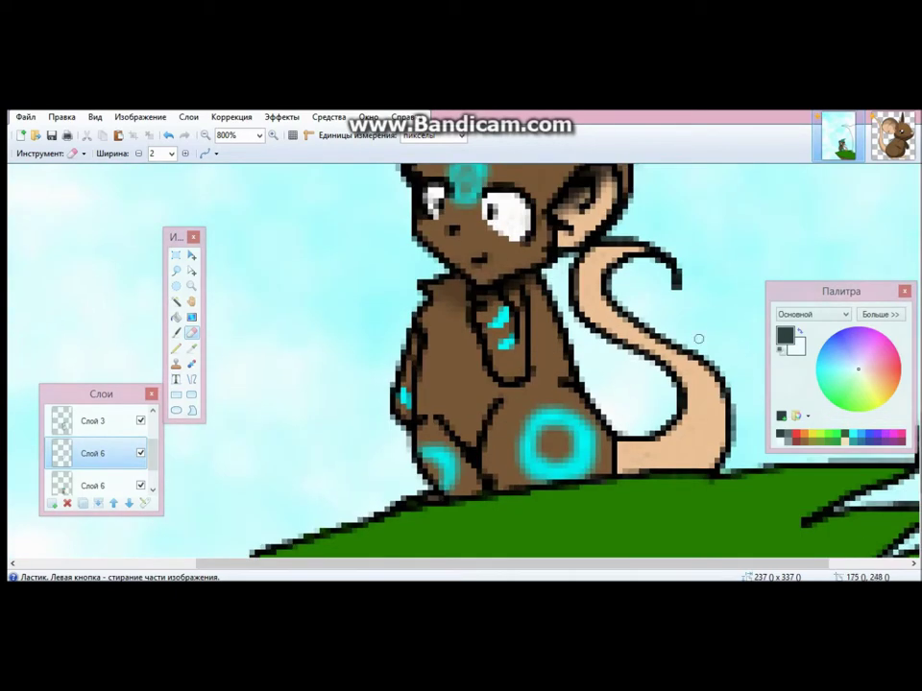
{"action": "scroll", "coordinate": [499, 264], "scroll_direction": "up", "scroll_amount": 1}
Shade the upper parts of the mouse's eyes with a dark brush of width 1 and soften the shading with Gaussian blur
{"action": "left_click", "coordinate": [176, 332]}
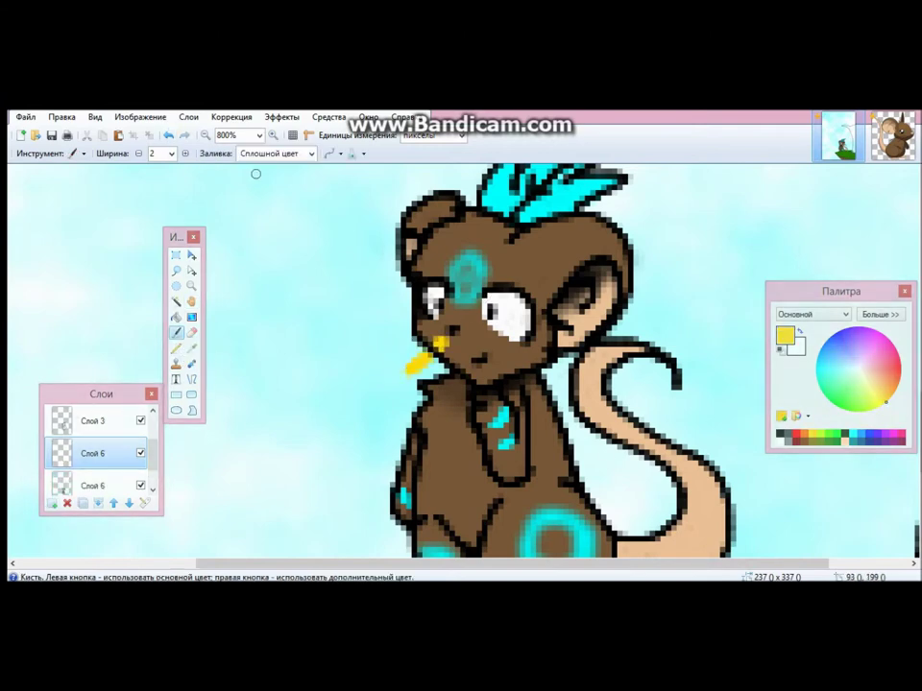
{"action": "key", "text": "bracketleft"}
{"action": "scroll", "coordinate": [451, 288], "scroll_direction": "up", "scroll_amount": 4}
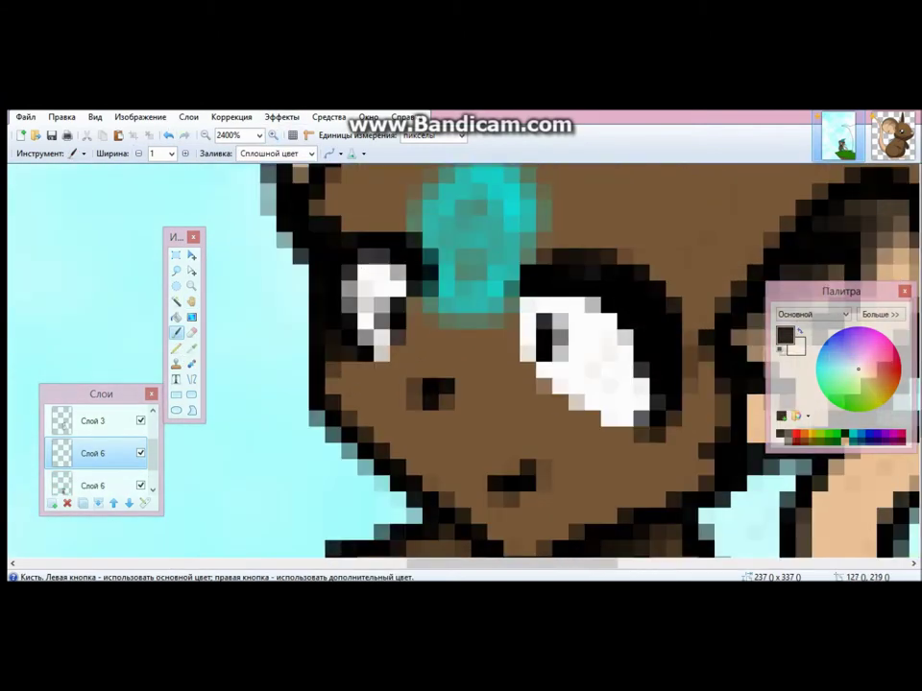
{"action": "scroll", "coordinate": [389, 343], "scroll_direction": "down", "scroll_amount": 7}
{"action": "key", "text": "e"}
{"action": "left_click", "coordinate": [281, 117]}
{"action": "mouse_move", "coordinate": [301, 181]}
{"action": "left_click", "coordinate": [486, 197]}
{"action": "left_click", "coordinate": [313, 379]}
{"action": "scroll", "coordinate": [466, 355], "scroll_direction": "up", "scroll_amount": 3}
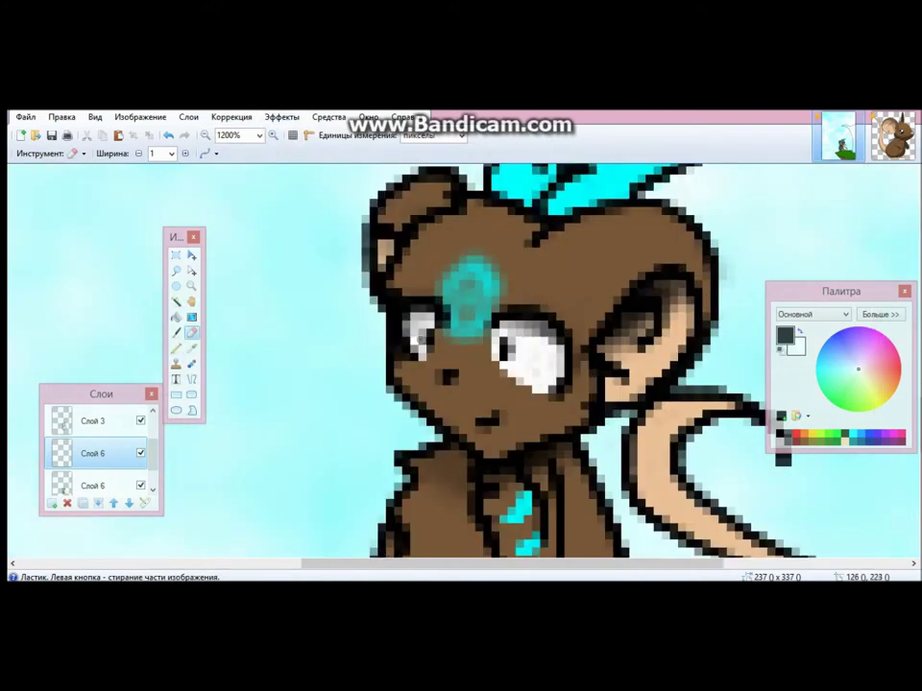
Shade the base of the mouse's tail, blur it with a Gaussian radius of 2, and merge the shading into the mouse's colour layer
{"action": "scroll", "coordinate": [461, 360], "scroll_direction": "down", "scroll_amount": 3}
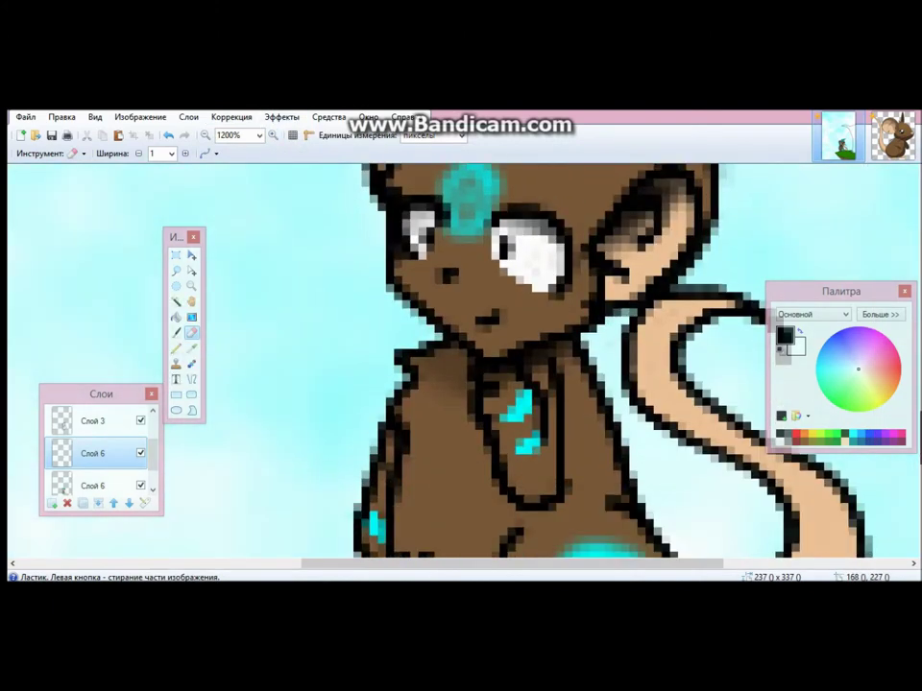
{"action": "scroll", "coordinate": [460, 360], "scroll_direction": "down", "scroll_amount": 3}
{"action": "mouse_move", "coordinate": [841, 290]}
{"action": "left_mouse_down"}
{"action": "mouse_move", "coordinate": [256, 283]}
{"action": "mouse_move", "coordinate": [274, 307]}
{"action": "left_mouse_up"}
{"action": "key", "text": "b"}
{"action": "scroll", "coordinate": [461, 360], "scroll_direction": "up", "scroll_amount": 2}
{"action": "key", "text": "ctrl+f"}
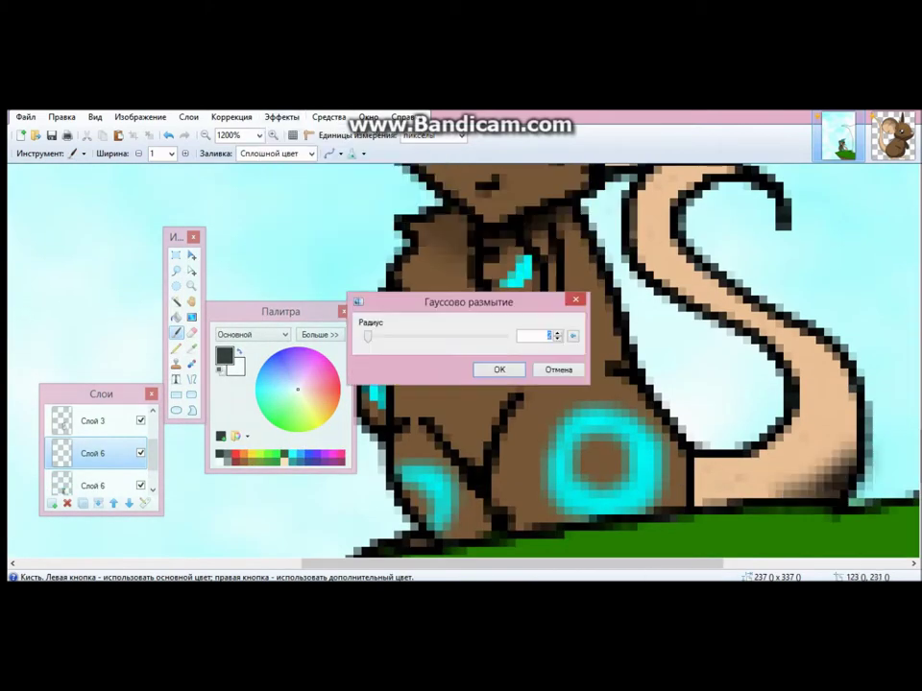
{"action": "key", "text": "Escape"}
{"action": "key", "text": "F4"}
{"action": "key", "text": "Escape"}
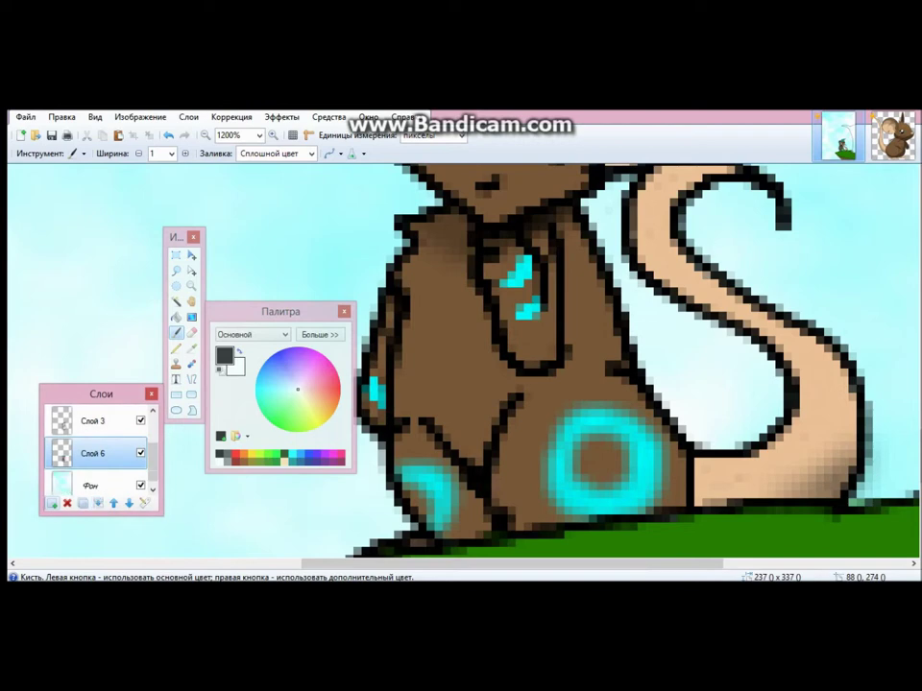
Paint a dark shadow along the top of the mouse's thigh on a new layer and soften it with Gaussian blur
{"action": "left_click", "coordinate": [282, 116]}
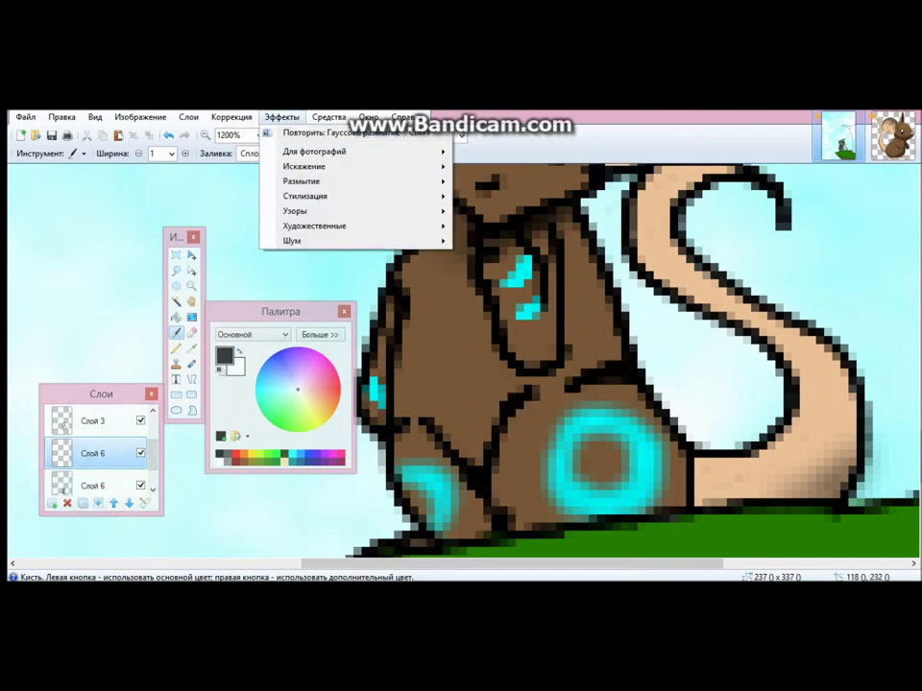
{"action": "left_click", "coordinate": [329, 130]}
{"action": "left_click_drag", "start_coordinate": [474, 299], "coordinate": [364, 237]}
{"action": "left_click", "coordinate": [391, 300]}
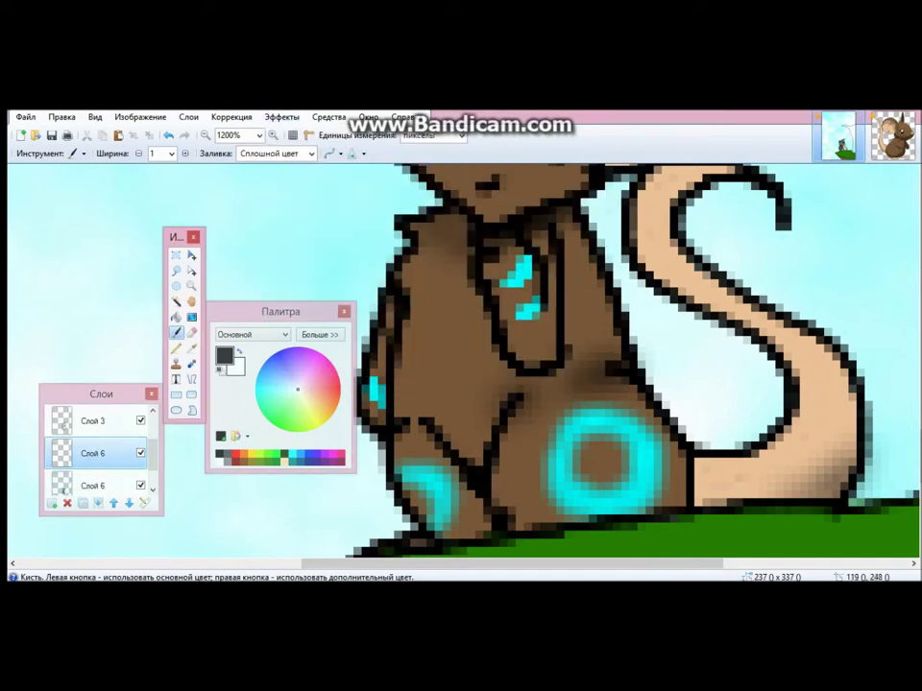
On Слой 5, paint dark brown 543A2A along the tree's roots, trunk and branch with brush width 5
{"action": "key", "text": "ctrl+minus"}
{"action": "key", "text": "ctrl+minus"}
{"action": "key", "text": "ctrl+minus"}
{"action": "key", "text": "ctrl+minus"}
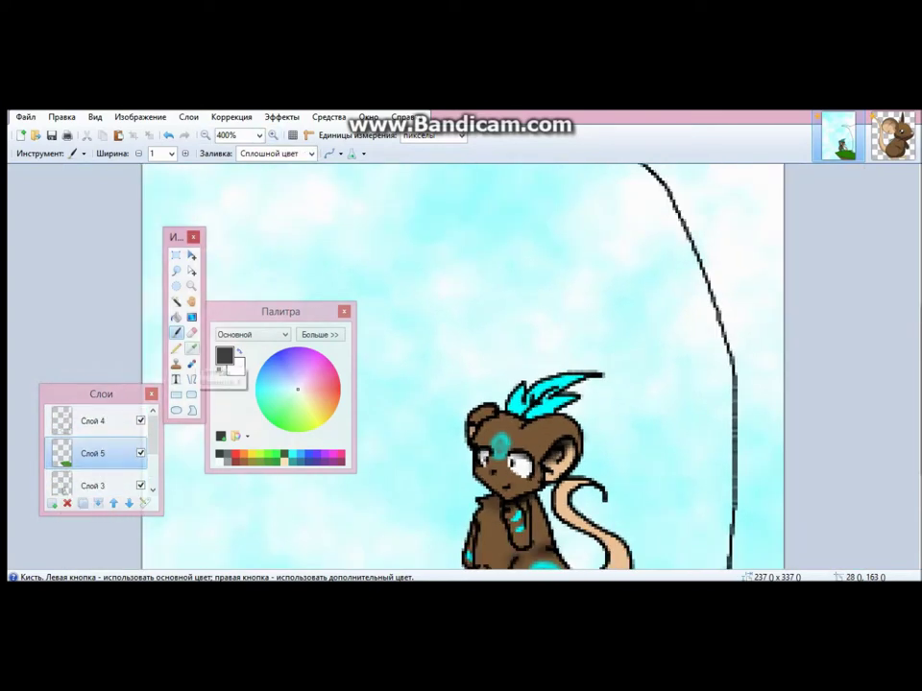
{"action": "left_click", "coordinate": [320, 334]}
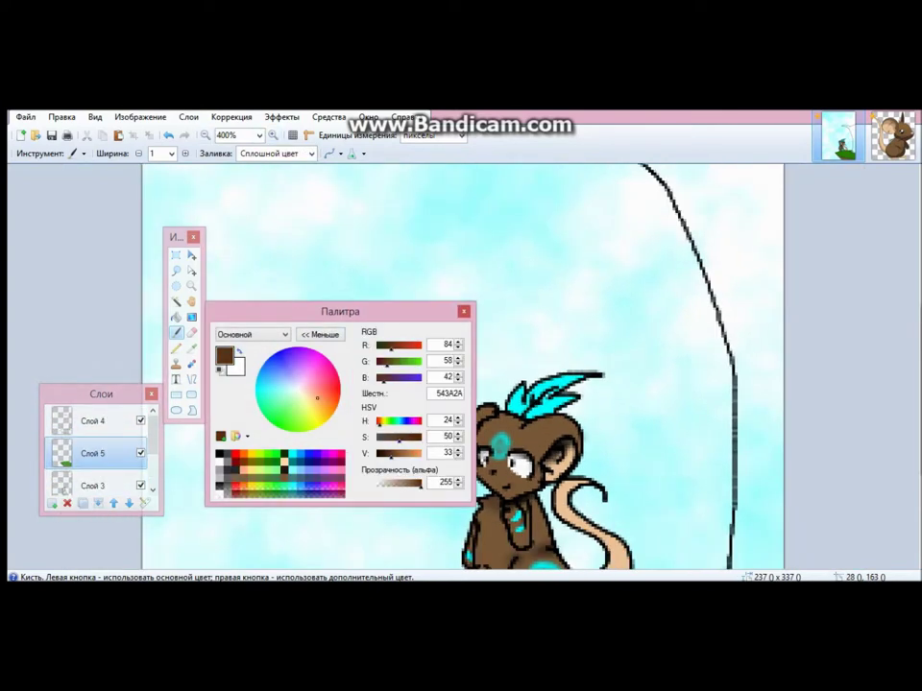
{"action": "left_click", "coordinate": [319, 334]}
{"action": "left_click", "coordinate": [170, 154]}
{"action": "left_click", "coordinate": [165, 205]}
{"action": "left_click_drag", "start_coordinate": [760, 288], "coordinate": [768, 389]}
{"action": "scroll", "coordinate": [576, 384], "scroll_direction": "down", "scroll_amount": 3}
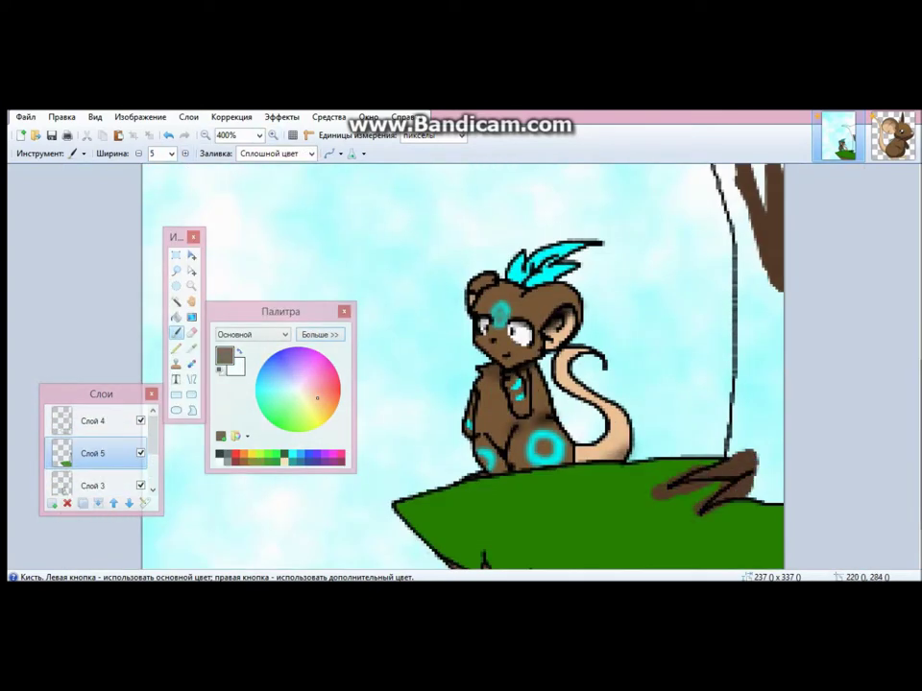
{"action": "key", "text": "ctrl+minus"}
{"action": "key", "text": "ctrl+minus"}
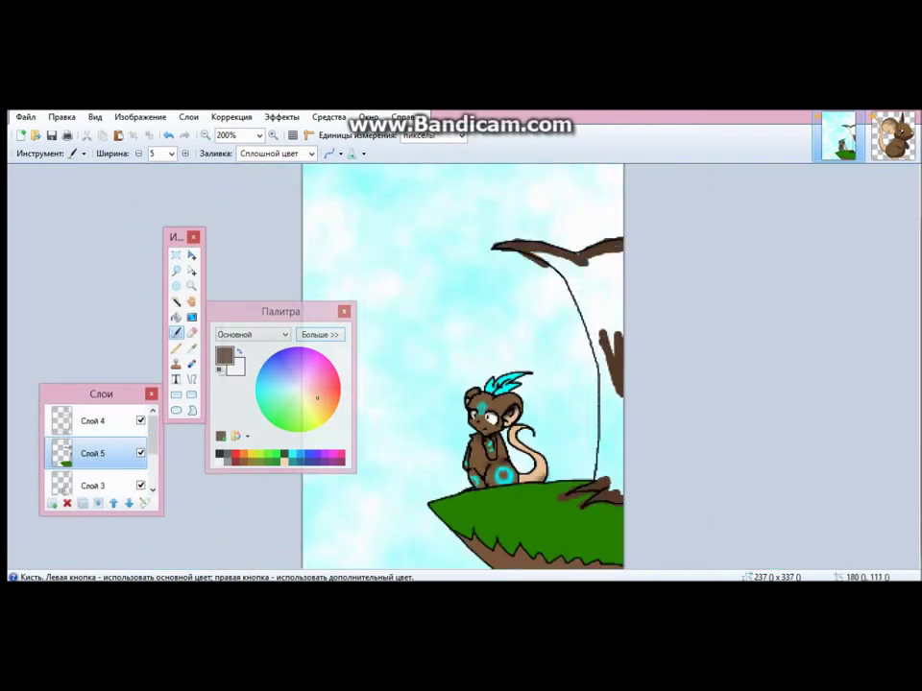
Fill the tree's trunk and branch with the dark brown and brush over the unfilled specks
{"action": "left_click", "coordinate": [176, 317]}
{"action": "left_click", "coordinate": [593, 288]}
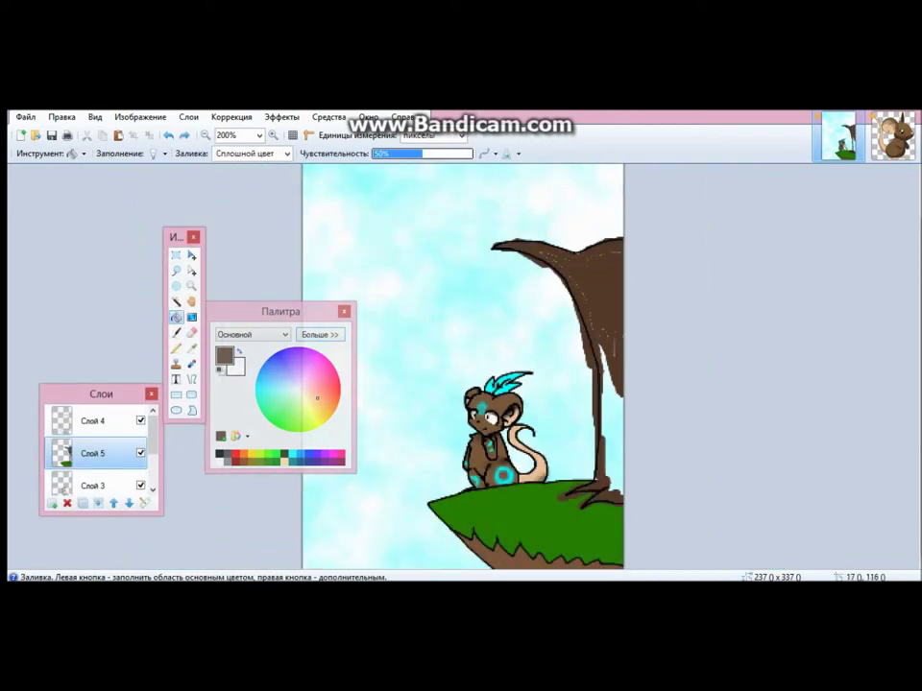
{"action": "key", "text": "b"}
{"action": "key", "text": "ctrl+plus"}
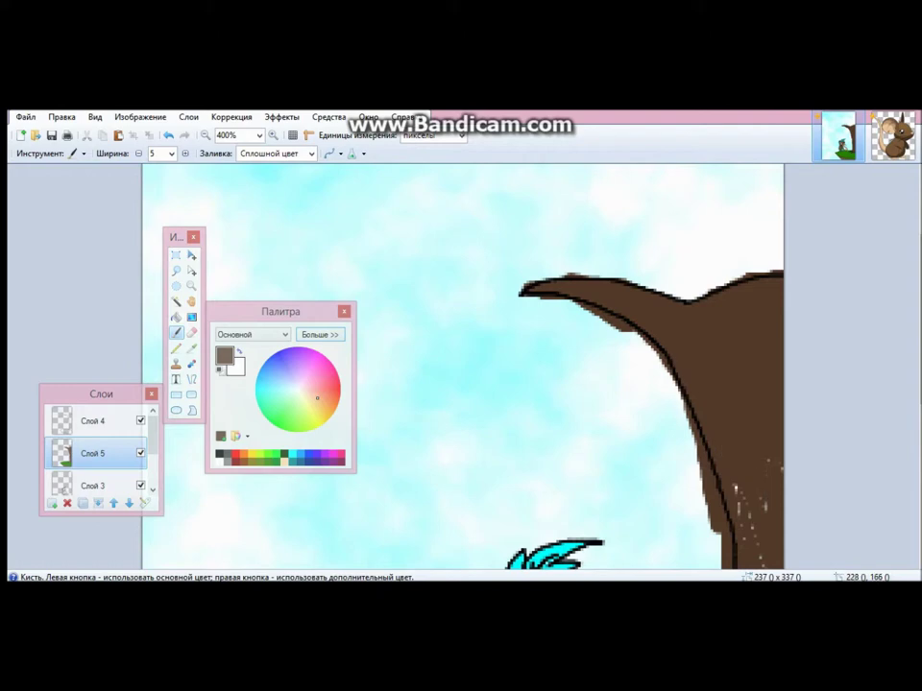
{"action": "scroll", "coordinate": [461, 365], "scroll_direction": "down", "scroll_amount": 5}
Sample the grass green and repaint the grass around the tree's roots with brush width 2
{"action": "key", "text": "k"}
{"action": "left_click", "coordinate": [456, 544]}
{"action": "key", "text": "b"}
{"action": "key", "text": "ctrl+plus"}
{"action": "key", "text": "ctrl+plus"}
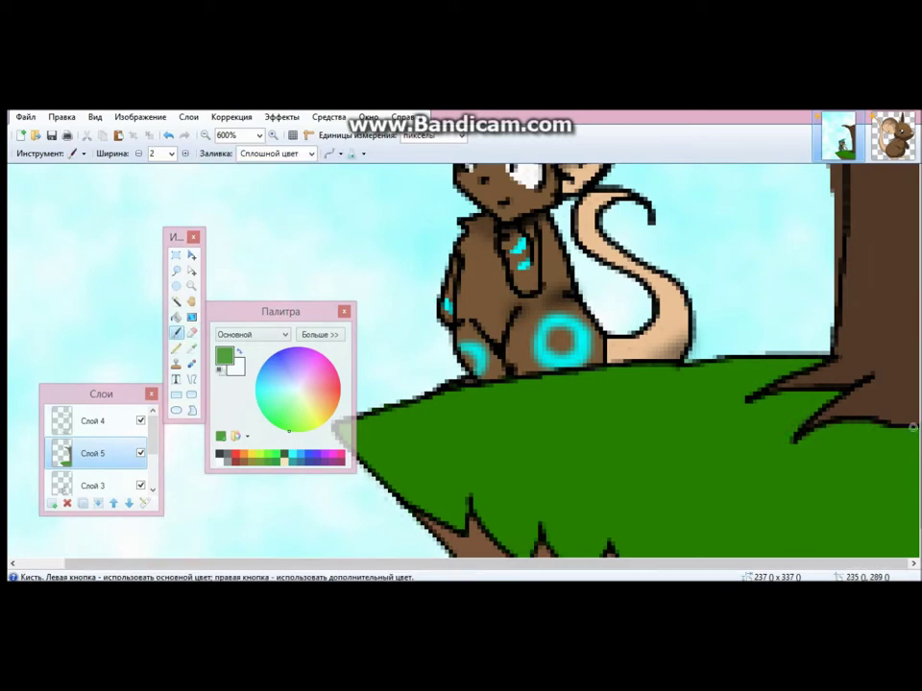
Clean up the tree's edges on Слой 5, erasing the brown outside the trunk and branch outline with eraser widths 2 and 3
{"action": "scroll", "coordinate": [864, 391], "scroll_direction": "up", "scroll_amount": 3}
{"action": "key", "text": "e"}
{"action": "scroll", "coordinate": [830, 394], "scroll_direction": "up", "scroll_amount": 4}
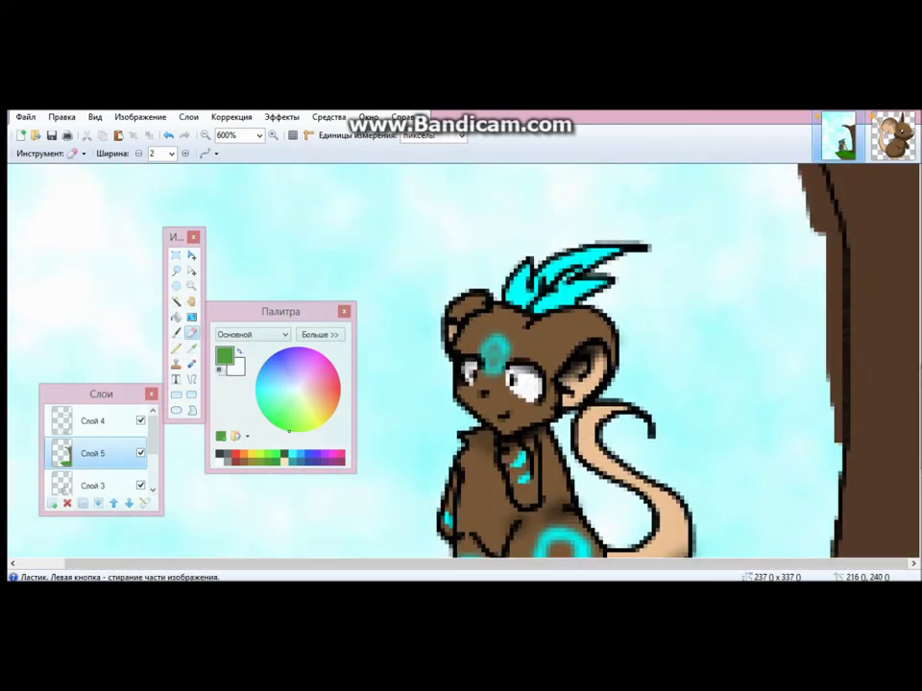
{"action": "scroll", "coordinate": [796, 428], "scroll_direction": "up", "scroll_amount": 3}
{"action": "key", "text": "bracketright"}
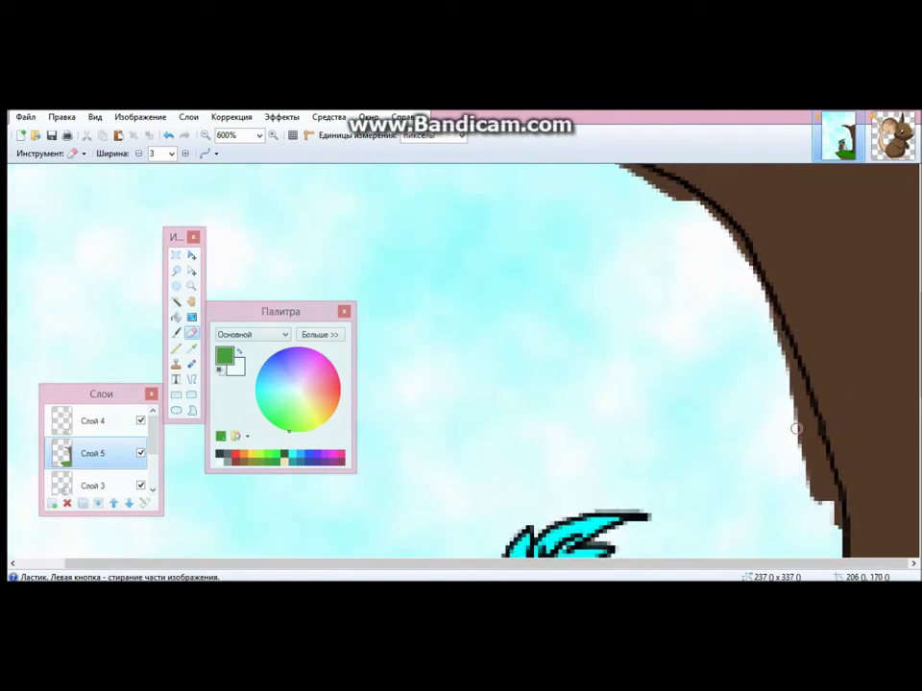
{"action": "scroll", "coordinate": [811, 499], "scroll_direction": "up", "scroll_amount": 3}
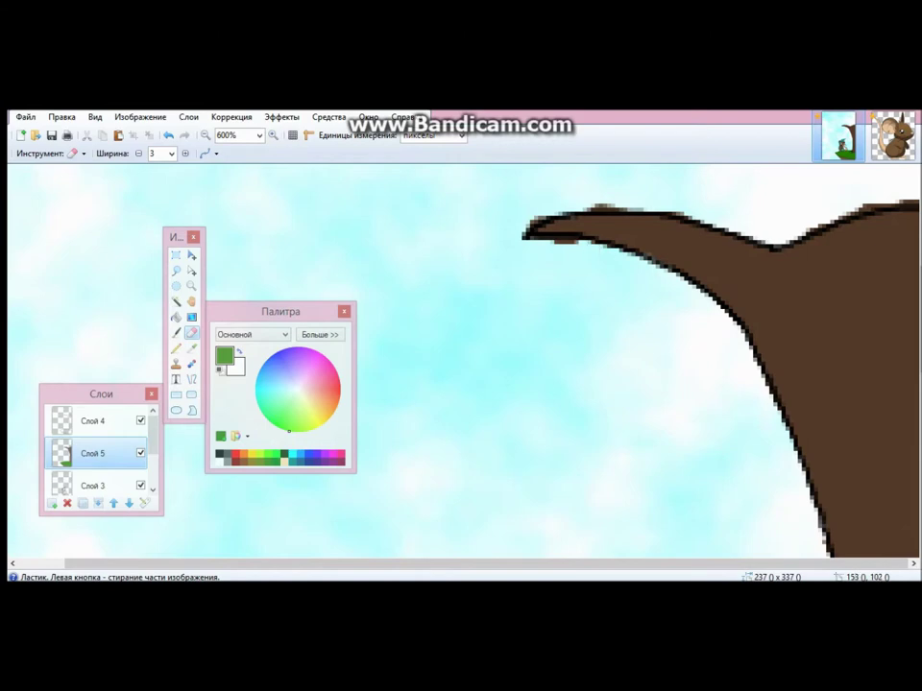
{"action": "key", "text": "b"}
{"action": "scroll", "coordinate": [876, 430], "scroll_direction": "down", "scroll_amount": 2}
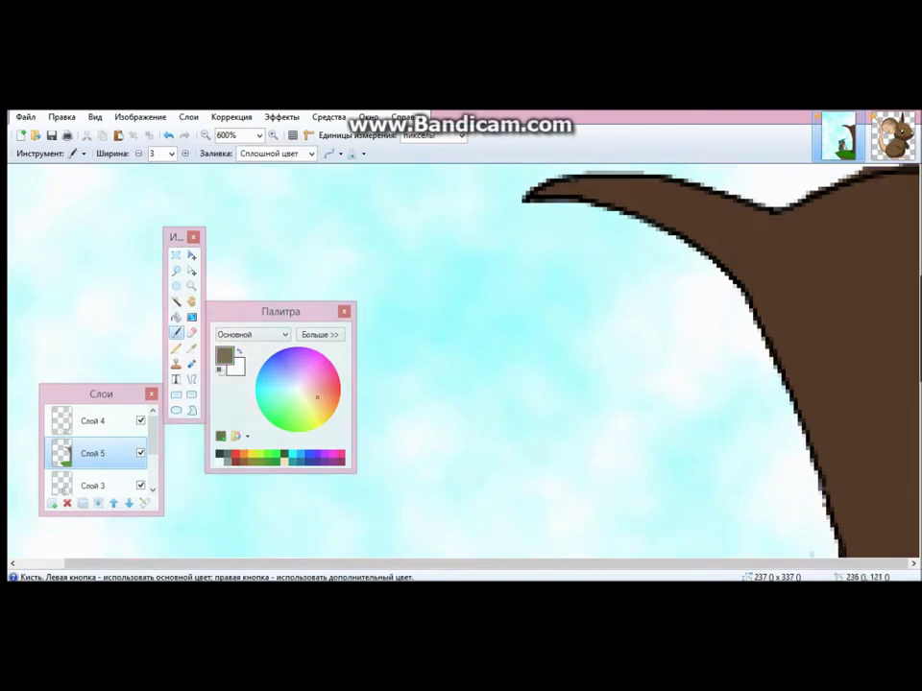
{"action": "scroll", "coordinate": [876, 430], "scroll_direction": "down", "scroll_amount": 8}
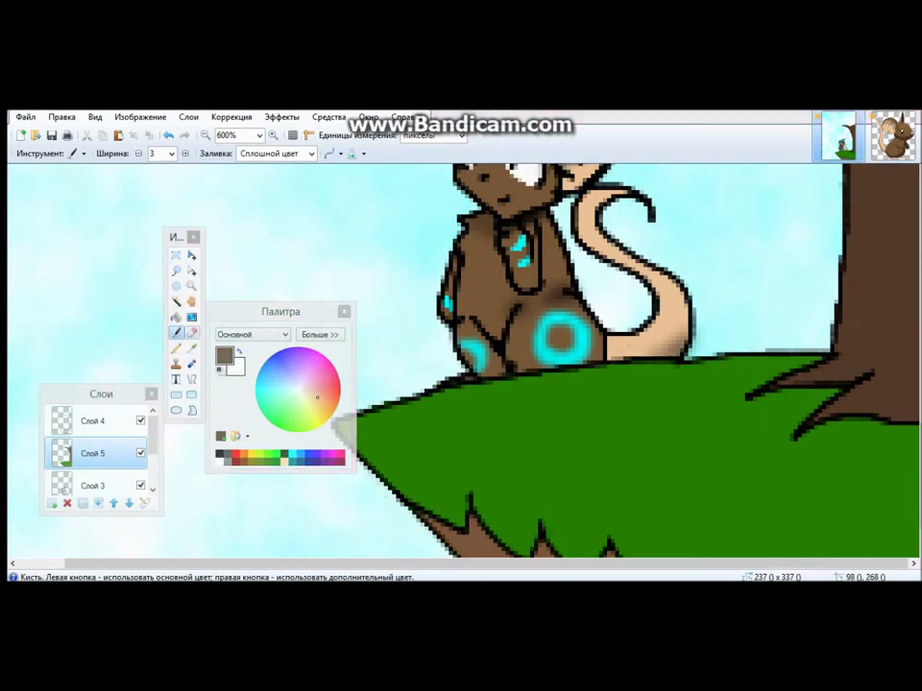
Try adding a new layer directly below Слой 5 for dark shading
{"action": "scroll", "coordinate": [144, 174], "scroll_direction": "up", "scroll_amount": 1}
{"action": "left_click", "coordinate": [93, 485]}
{"action": "left_click", "coordinate": [52, 503]}
{"action": "scroll", "coordinate": [144, 174], "scroll_direction": "down", "scroll_amount": 3}
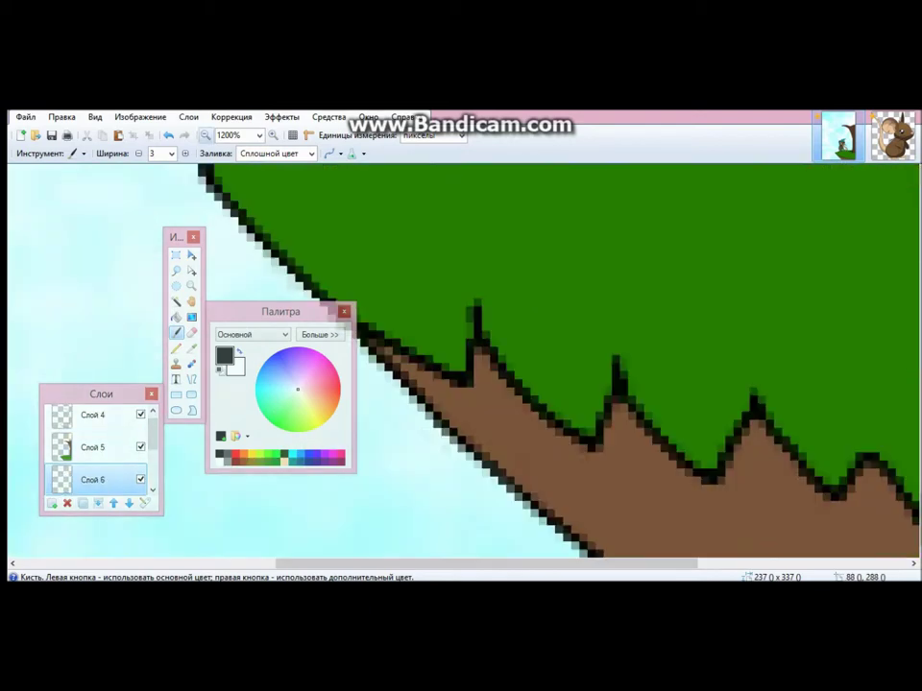
{"action": "scroll", "coordinate": [144, 174], "scroll_direction": "down", "scroll_amount": 1}
{"action": "left_click", "coordinate": [113, 503]}
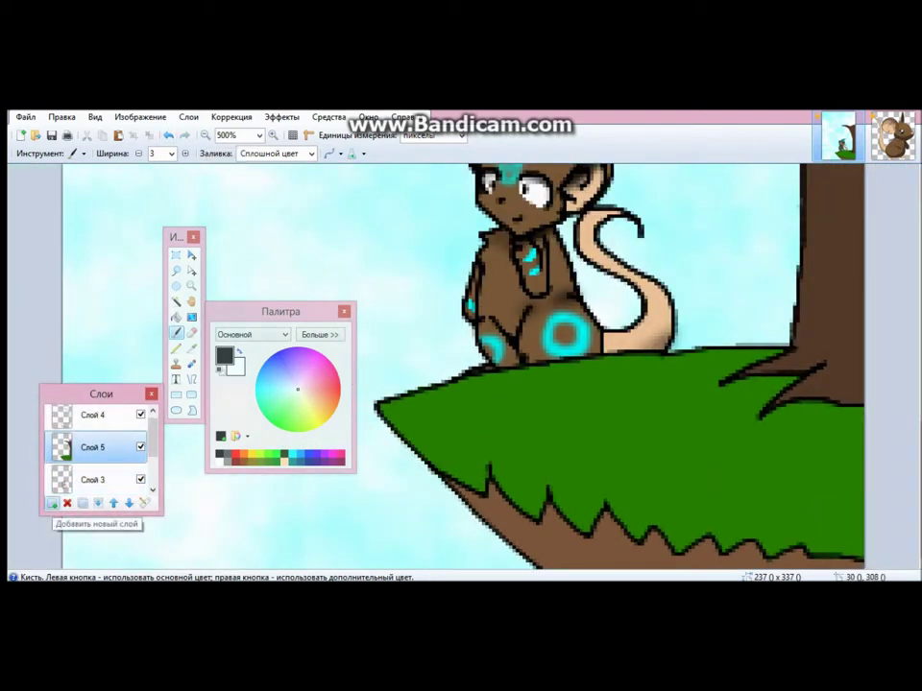
On Слой 6, outline a shadow from the tree roots to the cliff's lower edge with brush width 3 and fill it black
{"action": "left_click_drag", "start_coordinate": [699, 357], "coordinate": [620, 422]}
{"action": "left_click", "coordinate": [303, 452]}
{"action": "left_click_drag", "start_coordinate": [728, 363], "coordinate": [738, 388]}
{"action": "key", "text": "ctrl+z"}
{"action": "left_click", "coordinate": [220, 452]}
{"action": "left_click_drag", "start_coordinate": [624, 437], "coordinate": [797, 365]}
{"action": "left_click_drag", "start_coordinate": [480, 466], "coordinate": [672, 519]}
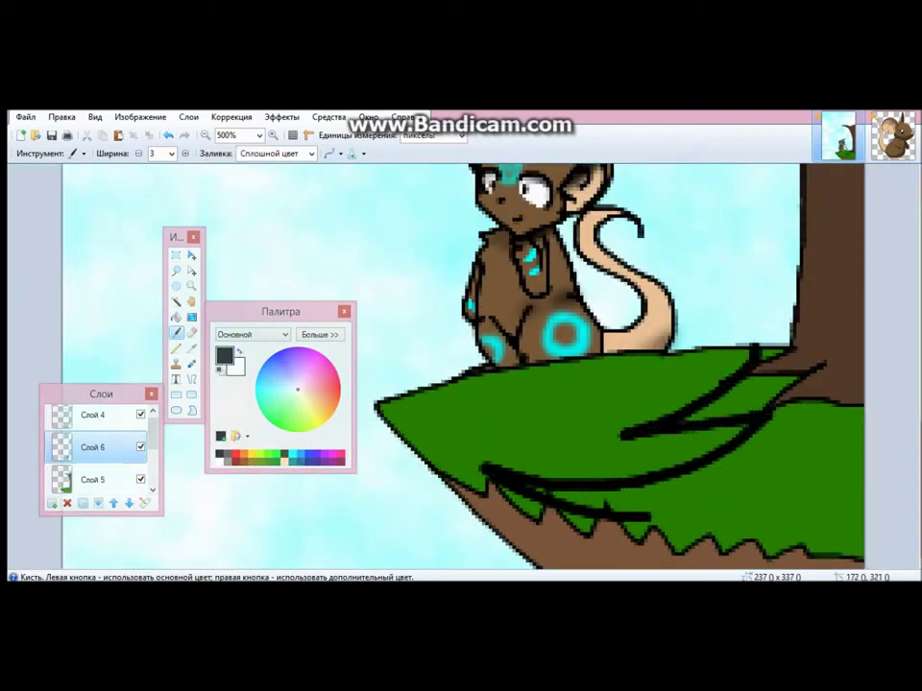
{"action": "left_click_drag", "start_coordinate": [691, 317], "coordinate": [692, 418]}
{"action": "key", "text": "f"}
{"action": "left_click", "coordinate": [749, 480]}
{"action": "key", "text": "b"}
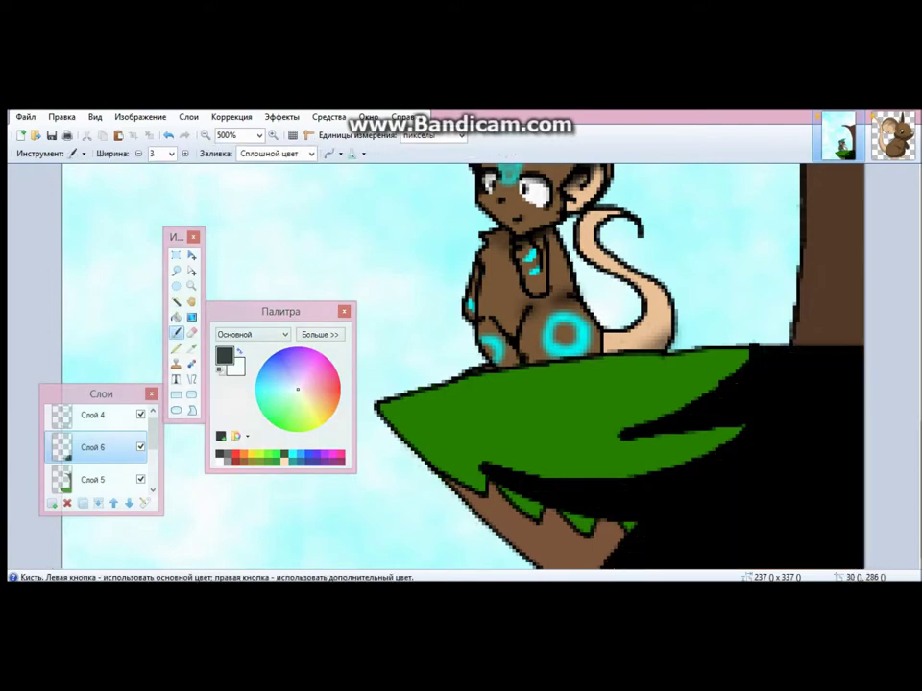
Blur the black shadow on the cliff and set the opacity of Слой 6 to 56
{"action": "key", "text": "Return"}
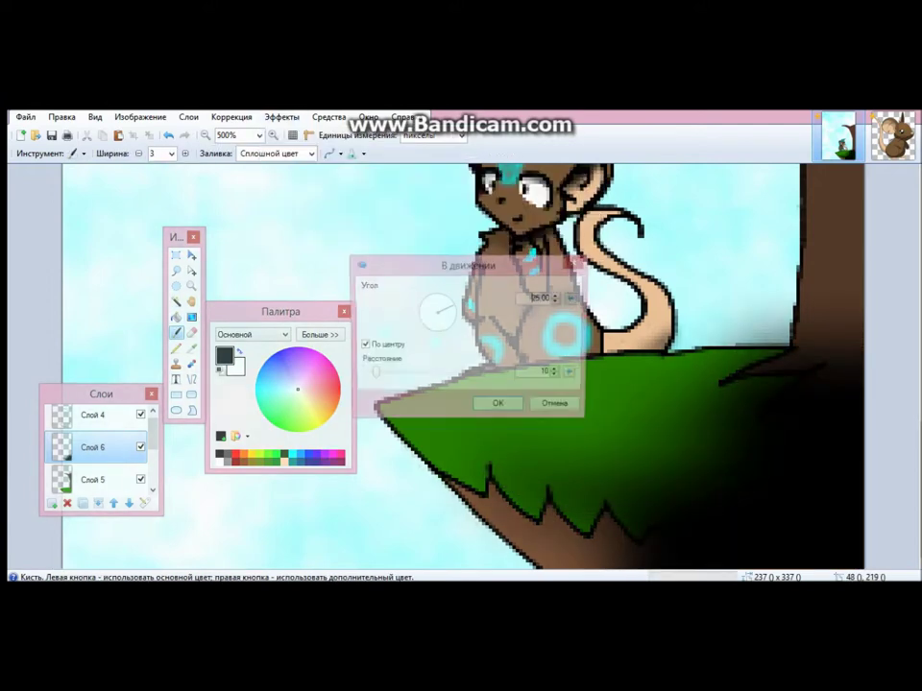
{"action": "key", "text": "Return"}
{"action": "key", "text": "F4"}
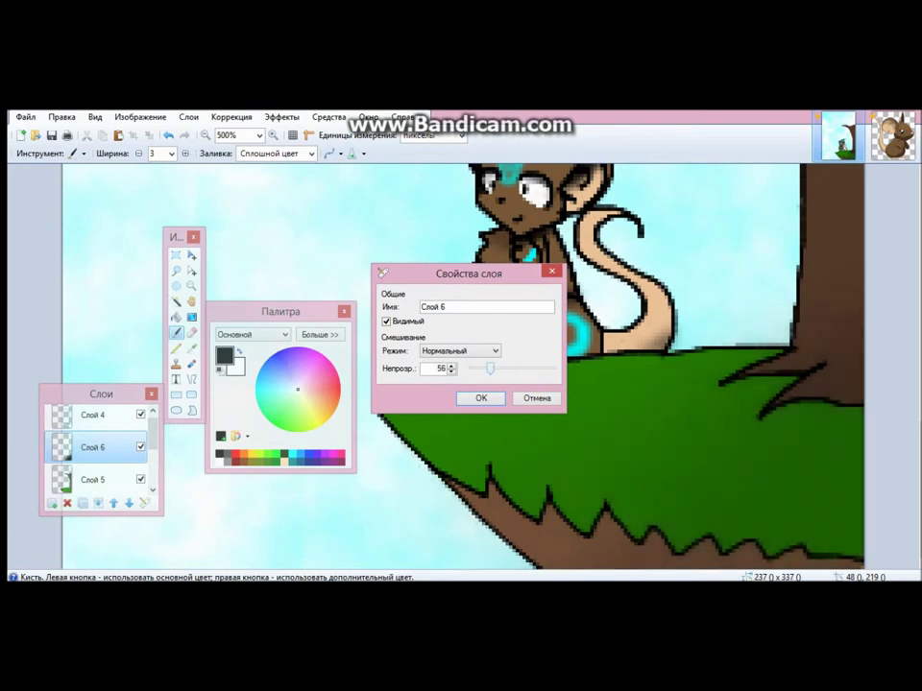
{"action": "key", "text": "Return"}
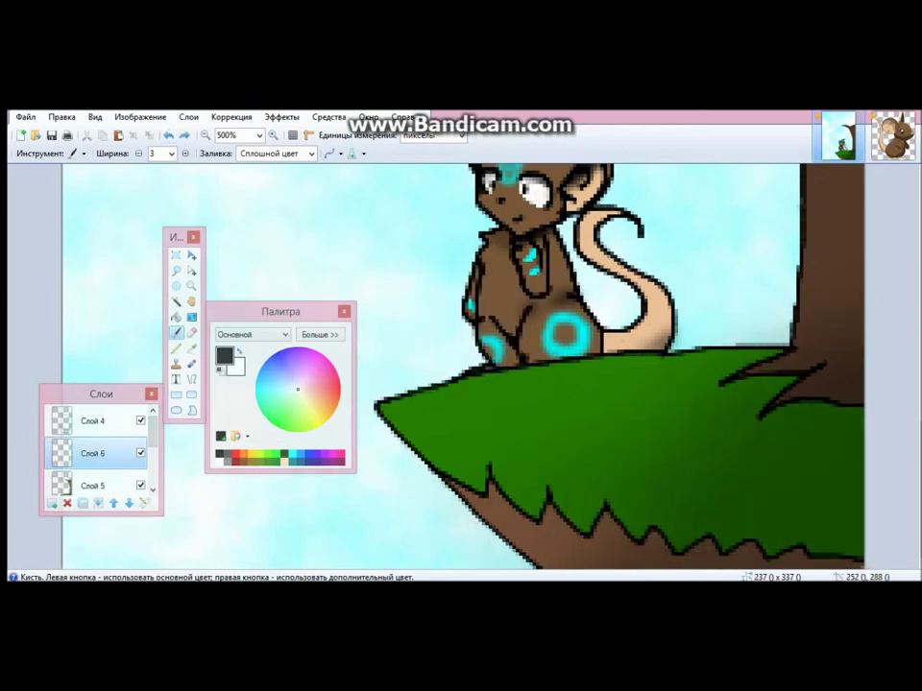
Add a black shadow with Gaussian blur radius 69 on the lower cliff, and paint and fill another across the grass
{"action": "key", "text": "f"}
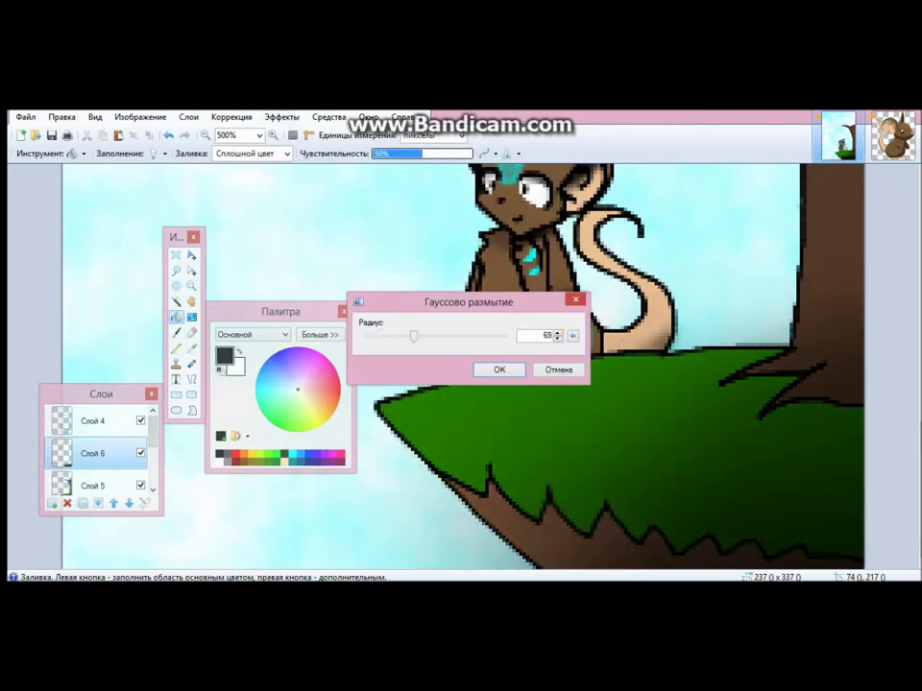
{"action": "key", "text": "Return"}
{"action": "key", "text": "b"}
{"action": "mouse_move", "coordinate": [384, 403]}
{"action": "left_mouse_down"}
{"action": "mouse_move", "coordinate": [595, 365]}
{"action": "mouse_move", "coordinate": [438, 391]}
{"action": "mouse_move", "coordinate": [778, 351]}
{"action": "left_mouse_up"}
{"action": "key", "text": "f"}
{"action": "left_click", "coordinate": [576, 393]}
{"action": "key", "text": "b"}
Apply a Gaussian blur to the new grass shadow and erase its spill over the sky with eraser width 15
{"action": "left_click", "coordinate": [282, 116]}
{"action": "left_click", "coordinate": [460, 186]}
{"action": "left_click", "coordinate": [498, 368]}
{"action": "key", "text": "e"}
{"action": "left_click_drag", "start_coordinate": [624, 325], "coordinate": [784, 311]}
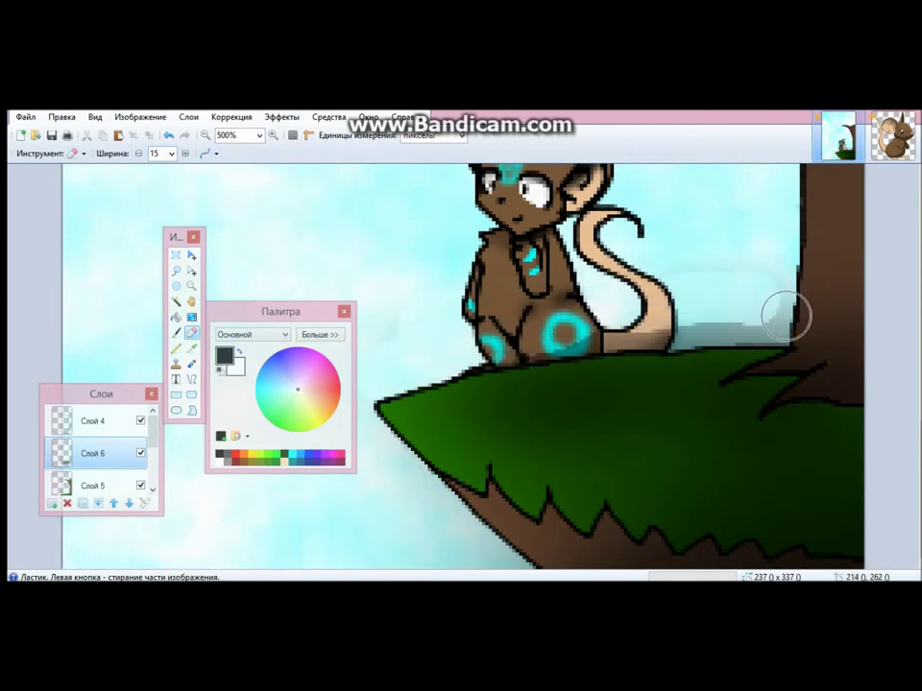
Paint a dark shadow over the base of the tree trunk and soften it with a blur
{"action": "key", "text": "b"}
{"action": "scroll", "coordinate": [402, 287], "scroll_direction": "up", "scroll_amount": 2}
{"action": "left_click", "coordinate": [281, 116]}
{"action": "left_click", "coordinate": [480, 192]}
{"action": "key", "text": "Escape"}
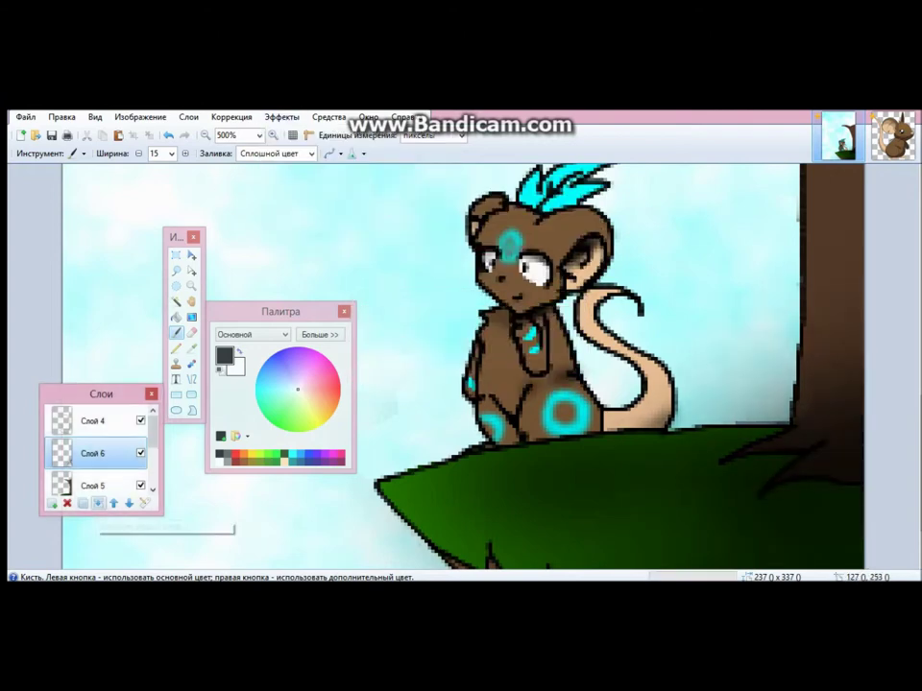
Try painting black shading over the back of the mouse's head with brush width 4 on a new layer below Слой 3
{"action": "scroll", "coordinate": [460, 365], "scroll_direction": "up", "scroll_amount": 2}
{"action": "left_click", "coordinate": [172, 154]}
{"action": "left_click", "coordinate": [169, 200]}
{"action": "key", "text": "ctrl+plus"}
{"action": "key", "text": "ctrl+plus"}
{"action": "left_click_drag", "start_coordinate": [504, 244], "coordinate": [663, 212]}
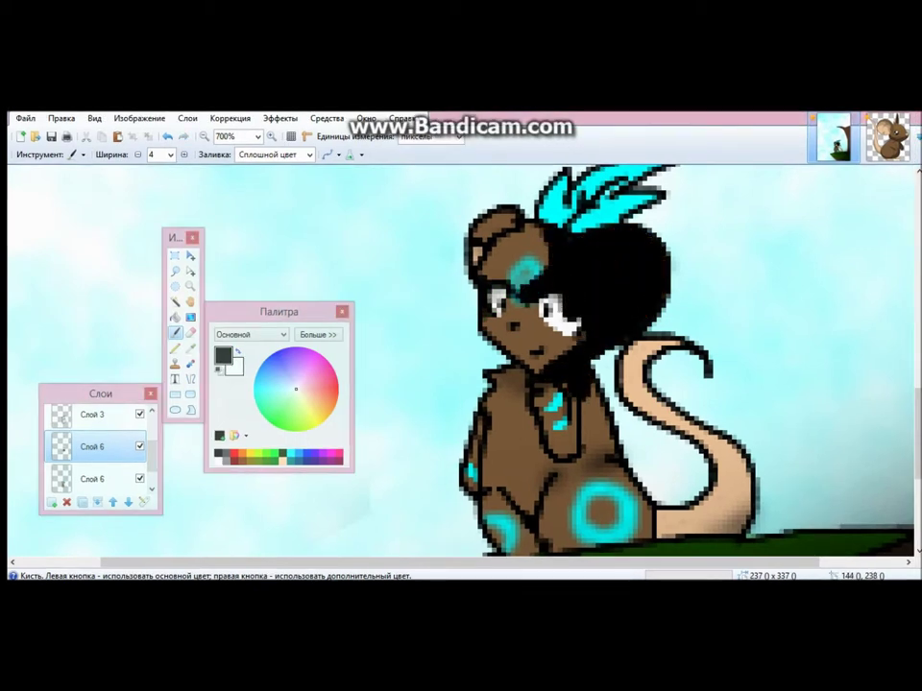
{"action": "scroll", "coordinate": [461, 365], "scroll_direction": "down", "scroll_amount": 3}
{"action": "scroll", "coordinate": [461, 365], "scroll_direction": "up", "scroll_amount": 3}
{"action": "key", "text": "ctrl+minus"}
{"action": "key", "text": "ctrl+minus"}
{"action": "key", "text": "ctrl+minus"}
{"action": "key", "text": "ctrl+minus"}
{"action": "key", "text": "ctrl+minus"}
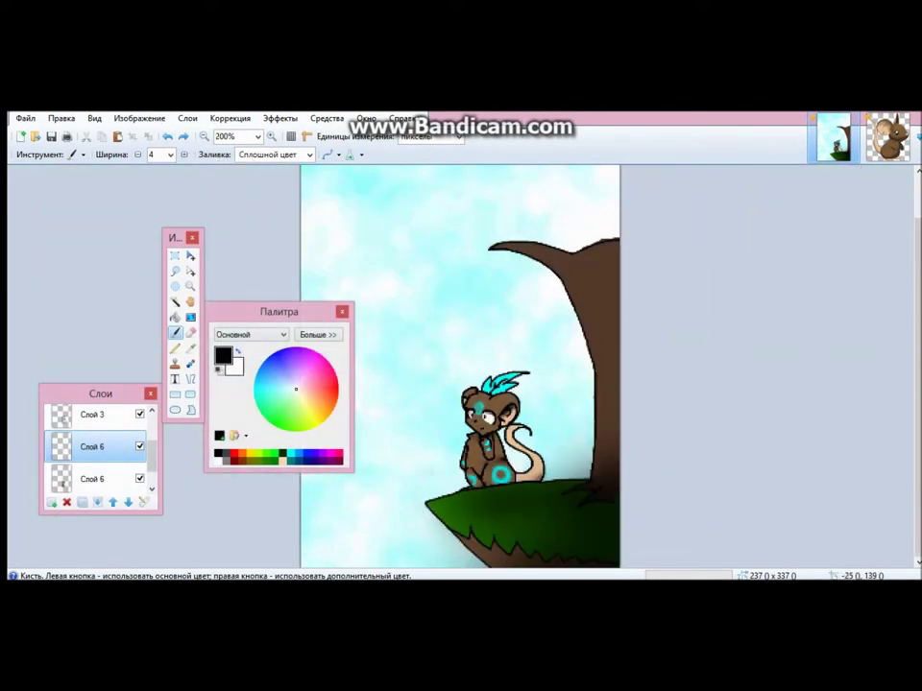
Draw a yellow diagonal line of width 4 across the whole picture and fill the area below it with yellow
{"action": "left_click", "coordinate": [247, 453]}
{"action": "key", "text": "o"}
{"action": "key", "text": "ctrl+minus"}
{"action": "mouse_move", "coordinate": [279, 311]}
{"action": "left_mouse_down"}
{"action": "mouse_move", "coordinate": [17, 296]}
{"action": "mouse_move", "coordinate": [84, 277]}
{"action": "left_mouse_up"}
{"action": "mouse_move", "coordinate": [363, 234]}
{"action": "left_mouse_down"}
{"action": "mouse_move", "coordinate": [391, 261]}
{"action": "mouse_move", "coordinate": [528, 511]}
{"action": "left_mouse_up"}
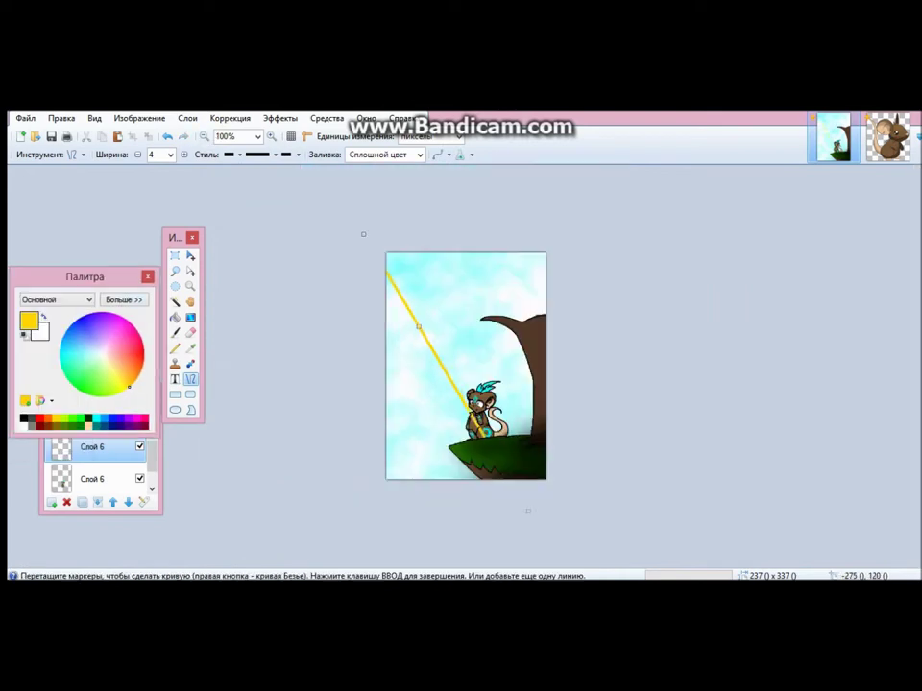
{"action": "left_click", "coordinate": [174, 317]}
{"action": "left_click", "coordinate": [408, 413]}
Stretch the yellow area upward past the canvas and apply a Gaussian blur with radius 197 to it
{"action": "left_click", "coordinate": [190, 255]}
{"action": "left_click_drag", "start_coordinate": [423, 365], "coordinate": [468, 403]}
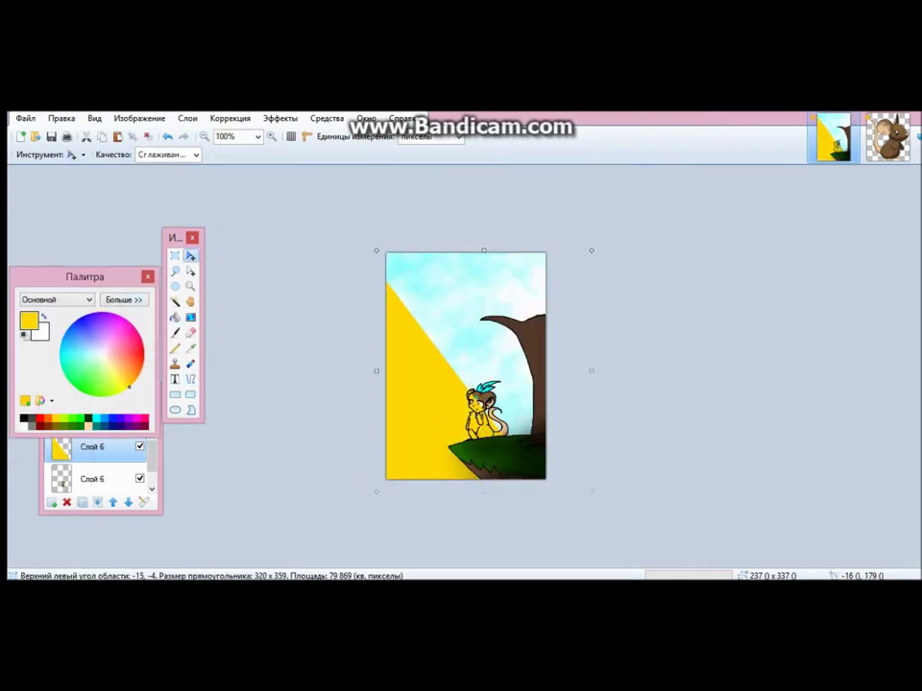
{"action": "left_click", "coordinate": [281, 118]}
{"action": "left_click", "coordinate": [384, 182]}
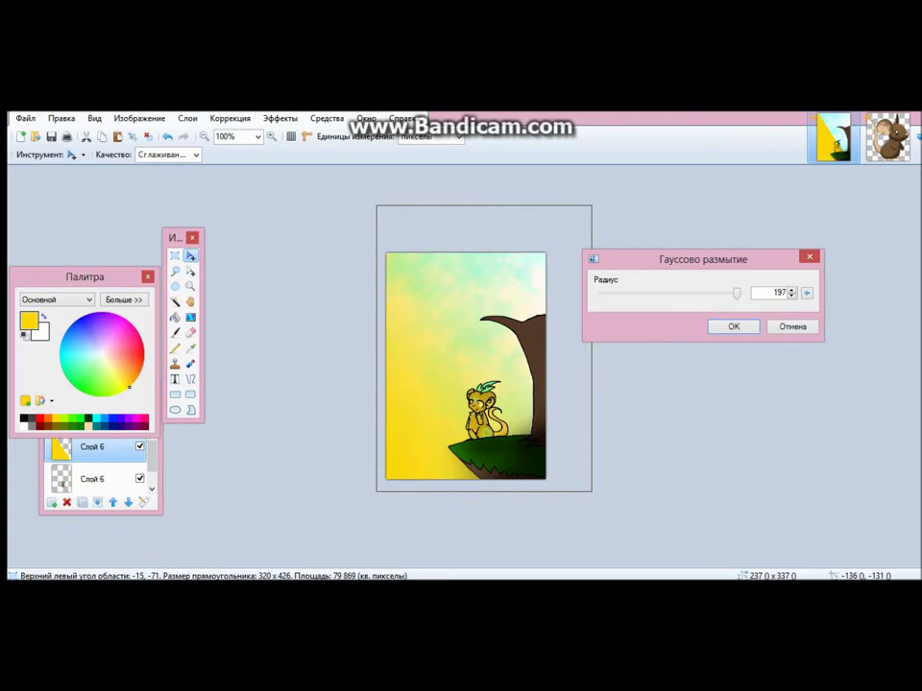
{"action": "left_click", "coordinate": [734, 326]}
Lower the opacity of the yellow light layer and delete that layer
{"action": "double_click", "coordinate": [93, 446]}
{"action": "left_click_drag", "start_coordinate": [844, 381], "coordinate": [777, 380]}
{"action": "left_click", "coordinate": [765, 408]}
{"action": "left_click", "coordinate": [272, 136]}
{"action": "left_click", "coordinate": [272, 136]}
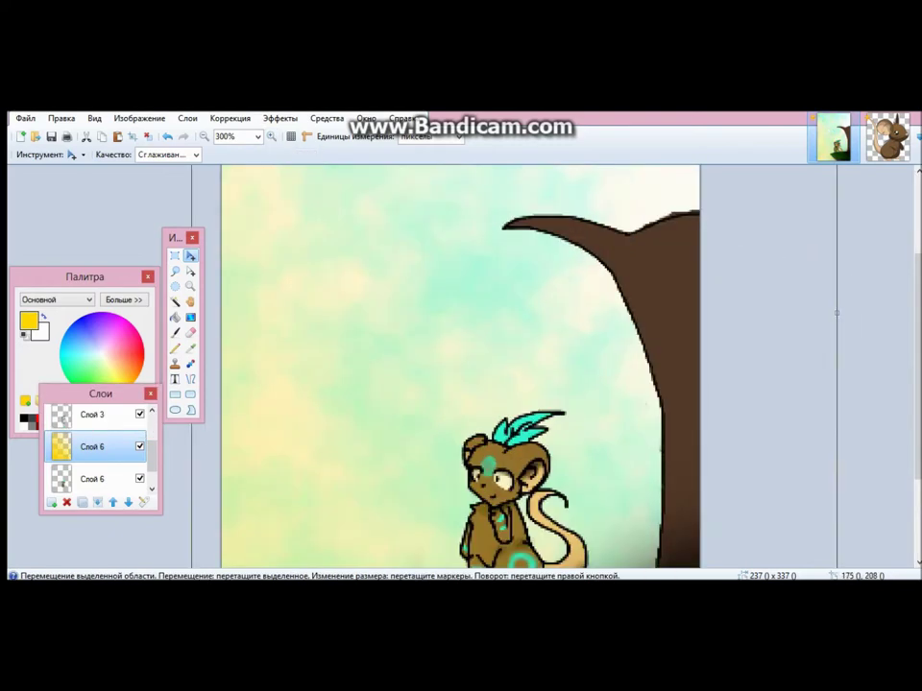
{"action": "left_click", "coordinate": [66, 502]}
{"action": "key", "text": "ctrl+shift+a"}
Draw a white diagonal line across the picture on a top layer, fill one side white and apply a Gaussian blur
{"action": "key", "text": "o"}
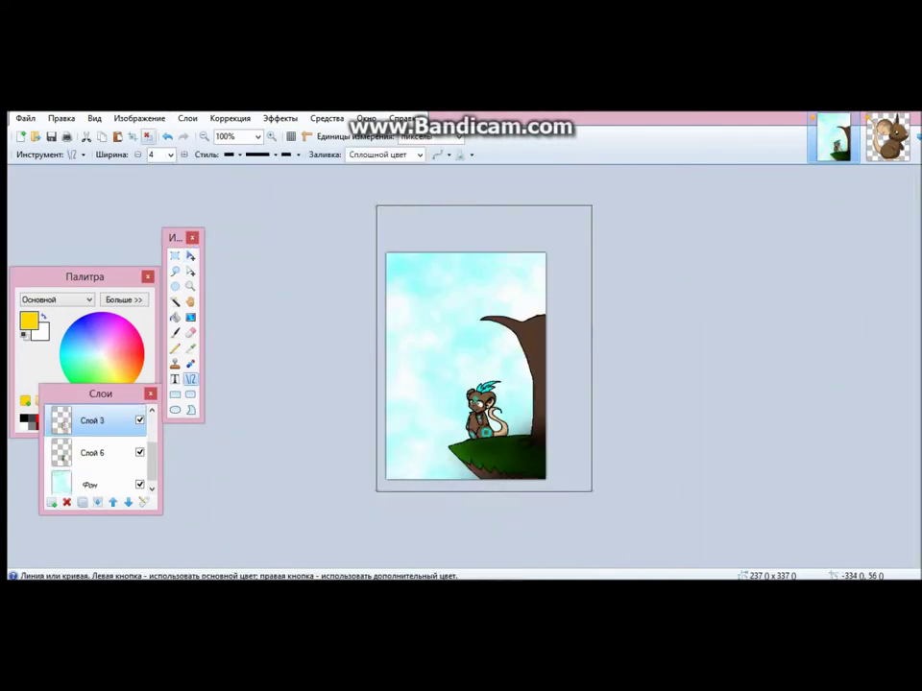
{"action": "left_click", "coordinate": [102, 354]}
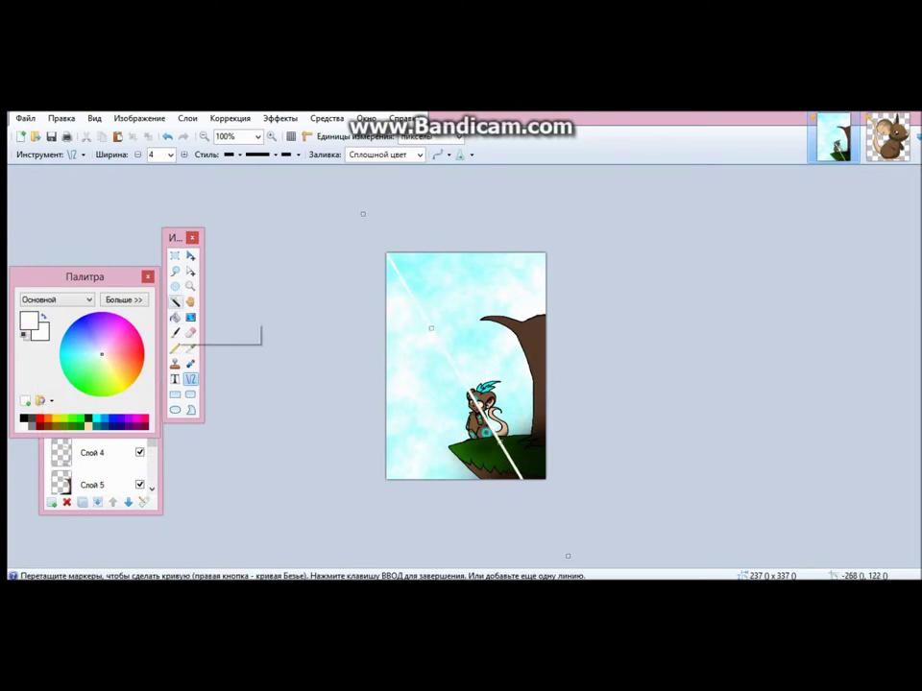
{"action": "key", "text": "f"}
{"action": "left_click", "coordinate": [413, 307]}
{"action": "left_click", "coordinate": [281, 118]}
{"action": "left_click", "coordinate": [309, 179]}
{"action": "left_click", "coordinate": [480, 178]}
{"action": "left_click_drag", "start_coordinate": [618, 281], "coordinate": [669, 277]}
{"action": "left_click", "coordinate": [726, 350]}
{"action": "key", "text": "ctrl+plus"}
{"action": "key", "text": "ctrl+plus"}
{"action": "key", "text": "ctrl+plus"}
{"action": "key", "text": "ctrl+plus"}
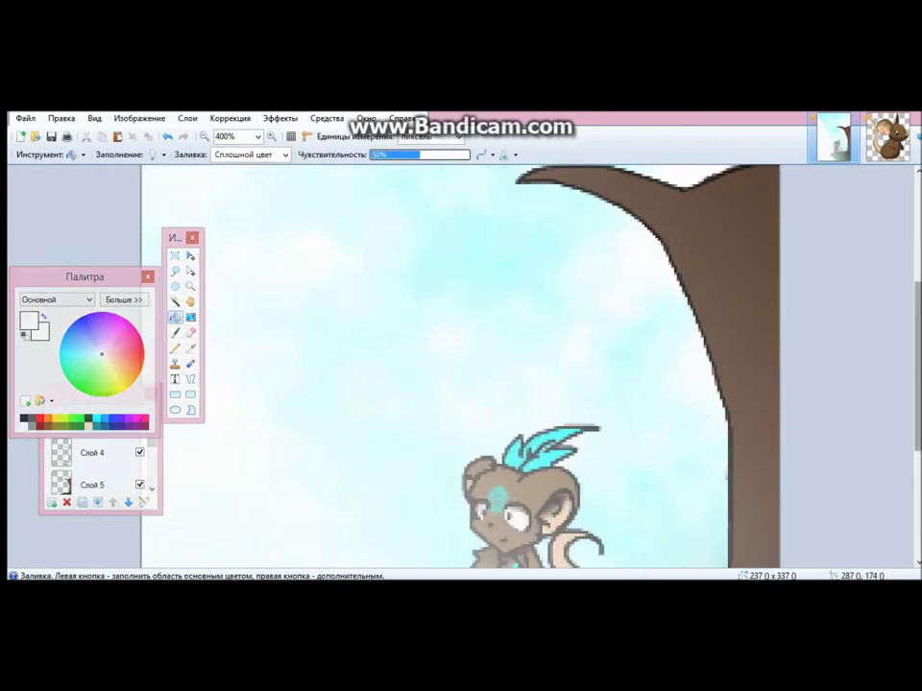
Erase the white haze covering the mouse's head and body with eraser width 4
{"action": "scroll", "coordinate": [639, 432], "scroll_direction": "down", "scroll_amount": 3}
{"action": "key", "text": "e"}
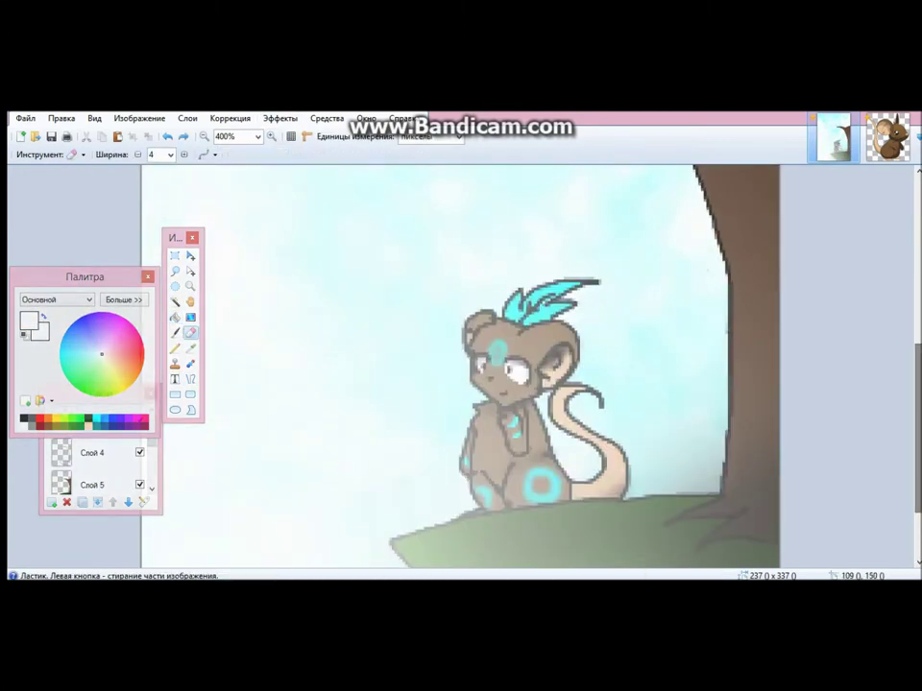
{"action": "left_click", "coordinate": [271, 137]}
{"action": "left_click", "coordinate": [272, 136]}
{"action": "left_click", "coordinate": [272, 136]}
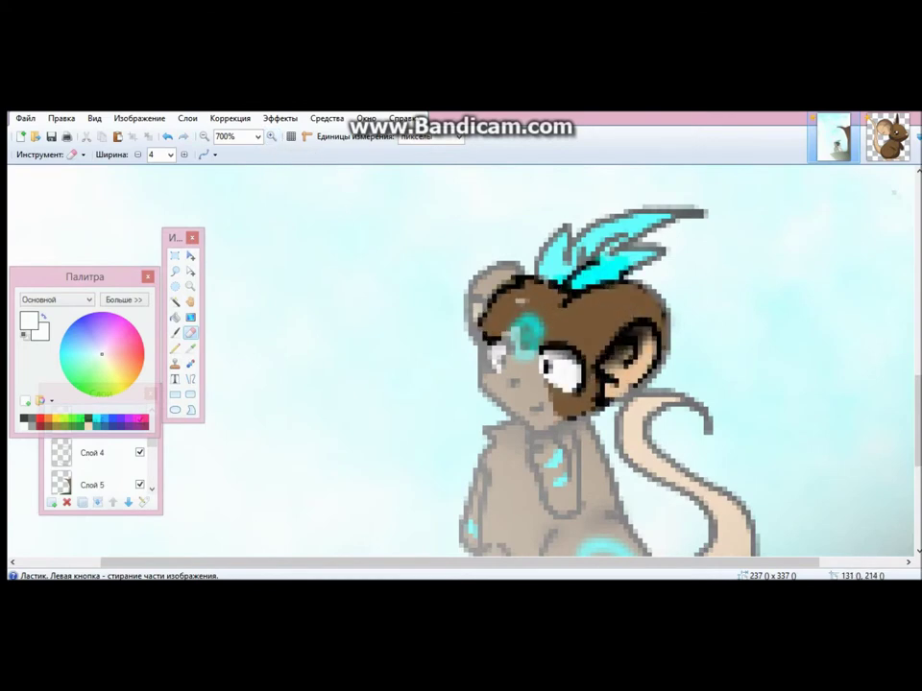
{"action": "scroll", "coordinate": [548, 404], "scroll_direction": "down", "scroll_amount": 5}
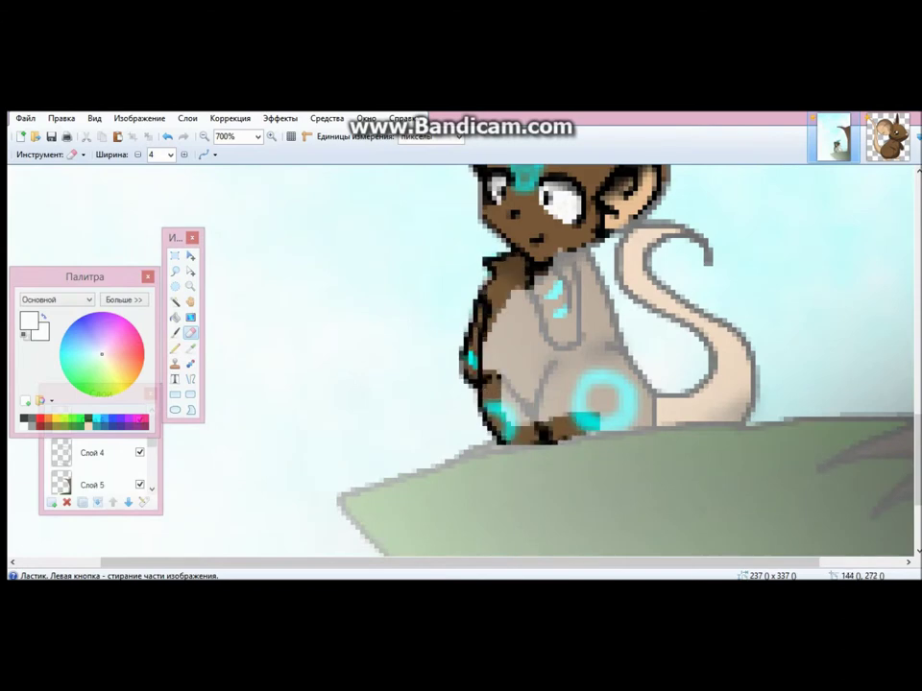
{"action": "left_click_drag", "start_coordinate": [559, 271], "coordinate": [642, 436]}
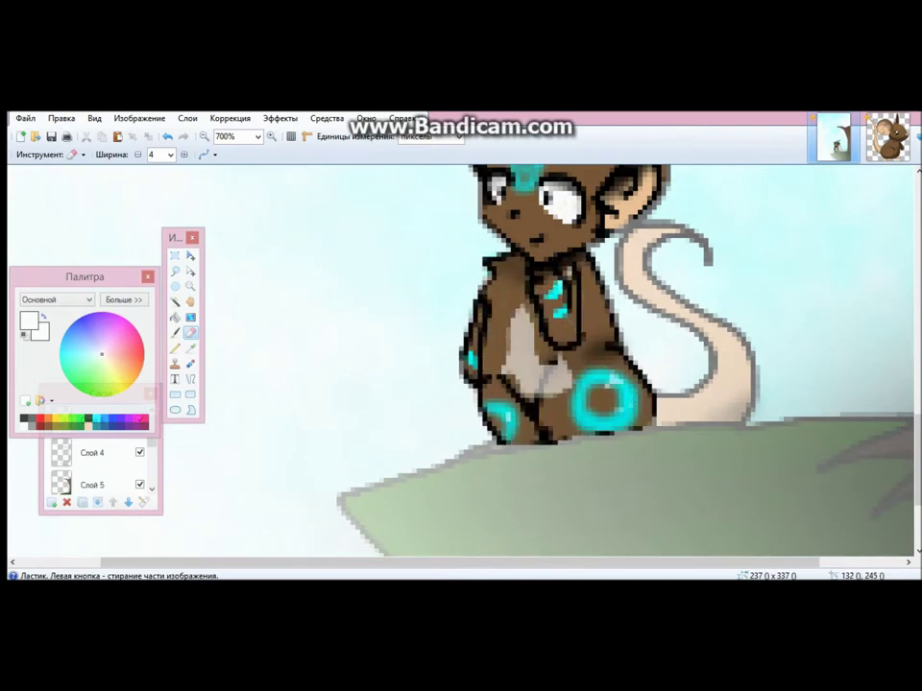
On a new top layer, draw white lines across the lower sky and cliff and fill the areas below them white
{"action": "left_click", "coordinate": [204, 136]}
{"action": "left_click", "coordinate": [52, 501]}
{"action": "left_click", "coordinate": [190, 379]}
{"action": "left_click_drag", "start_coordinate": [209, 420], "coordinate": [738, 554]}
{"action": "key", "text": "f"}
{"action": "left_click", "coordinate": [317, 518]}
{"action": "key", "text": "o"}
{"action": "left_click_drag", "start_coordinate": [432, 485], "coordinate": [700, 473]}
{"action": "key", "text": "f"}
{"action": "left_click", "coordinate": [576, 538]}
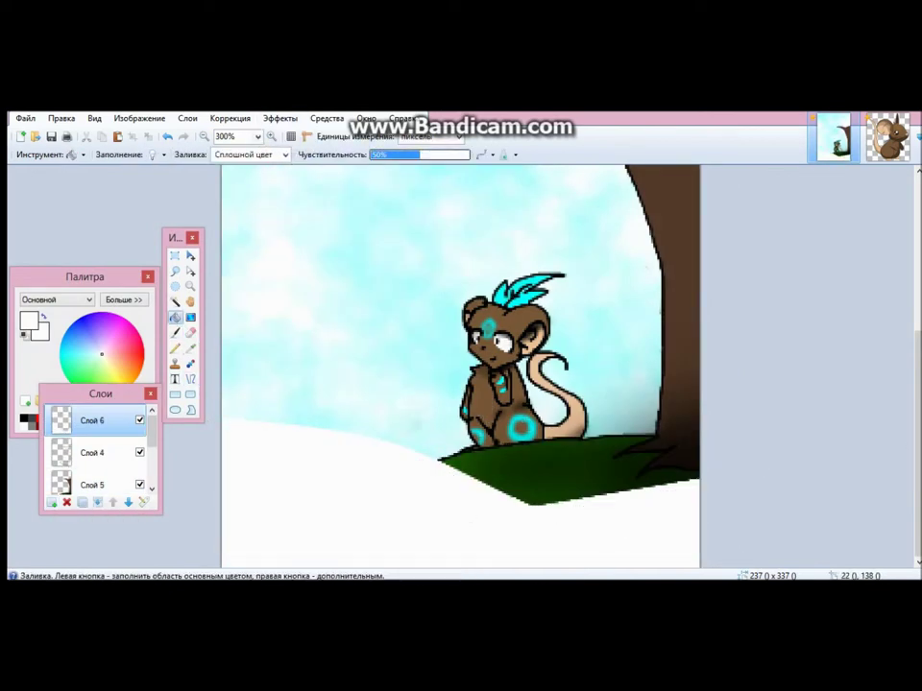
Blur the white fill on the top Слой 6 into a soft haze over the lower scene
{"action": "left_click", "coordinate": [280, 118]}
{"action": "key", "text": "Return"}
{"action": "scroll", "coordinate": [519, 364], "scroll_direction": "up", "scroll_amount": 2}
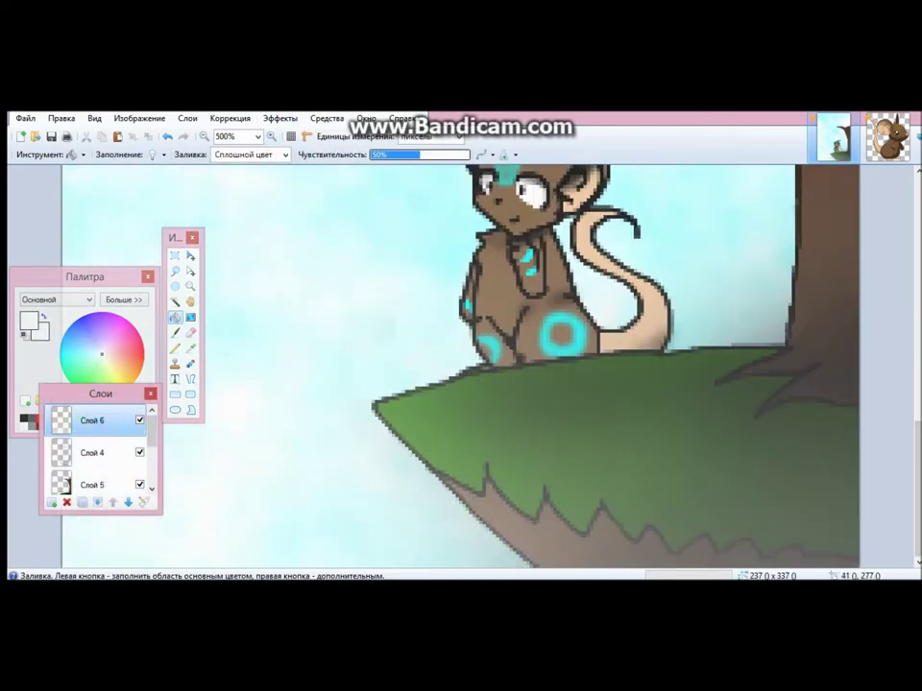
On a new Слой 7, draw a white line of width 4 along the cliff's slanted edge and fill the strip beside it
{"action": "left_click", "coordinate": [52, 501]}
{"action": "left_click", "coordinate": [191, 379]}
{"action": "left_click_drag", "start_coordinate": [376, 403], "coordinate": [569, 566]}
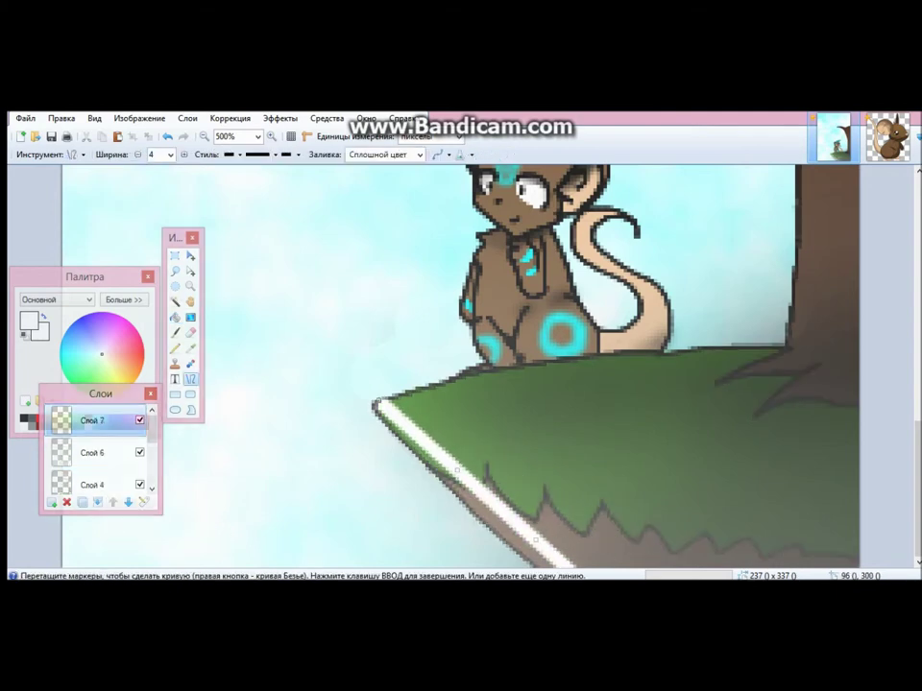
{"action": "key", "text": "f"}
{"action": "left_click", "coordinate": [439, 461]}
{"action": "key", "text": "b"}
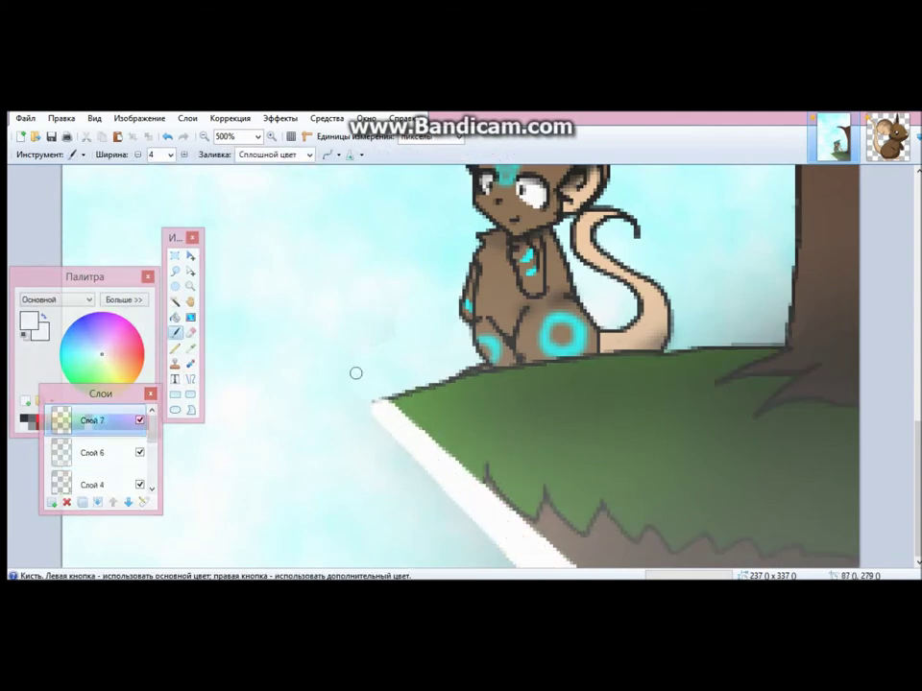
Try blurring the white strip along the cliff's edge, and delete Слой 7
{"action": "left_click", "coordinate": [280, 117]}
{"action": "left_click", "coordinate": [494, 197]}
{"action": "key", "text": "Return"}
{"action": "key", "text": "m"}
{"action": "scroll", "coordinate": [461, 365], "scroll_direction": "up", "scroll_amount": 3}
{"action": "scroll", "coordinate": [460, 365], "scroll_direction": "down", "scroll_amount": 3}
{"action": "key", "text": "ctrl+shift+Delete"}
{"action": "scroll", "coordinate": [460, 365], "scroll_direction": "up", "scroll_amount": 2}
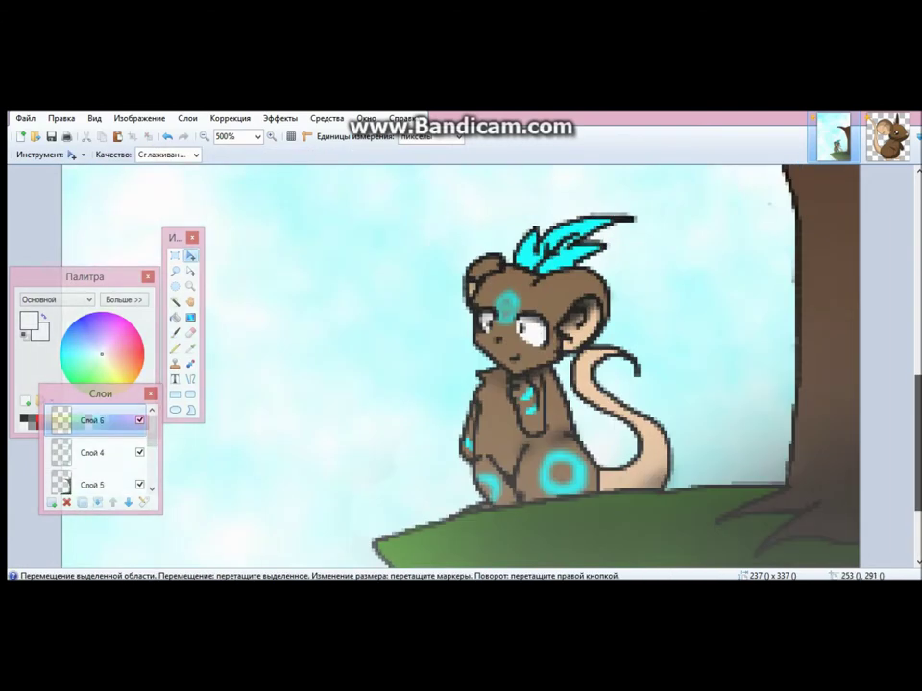
Paint dark green foliage over the treetop on a new Слой 8 with brush width 4 and apply a Gaussian blur
{"action": "left_click", "coordinate": [52, 502]}
{"action": "key", "text": "b"}
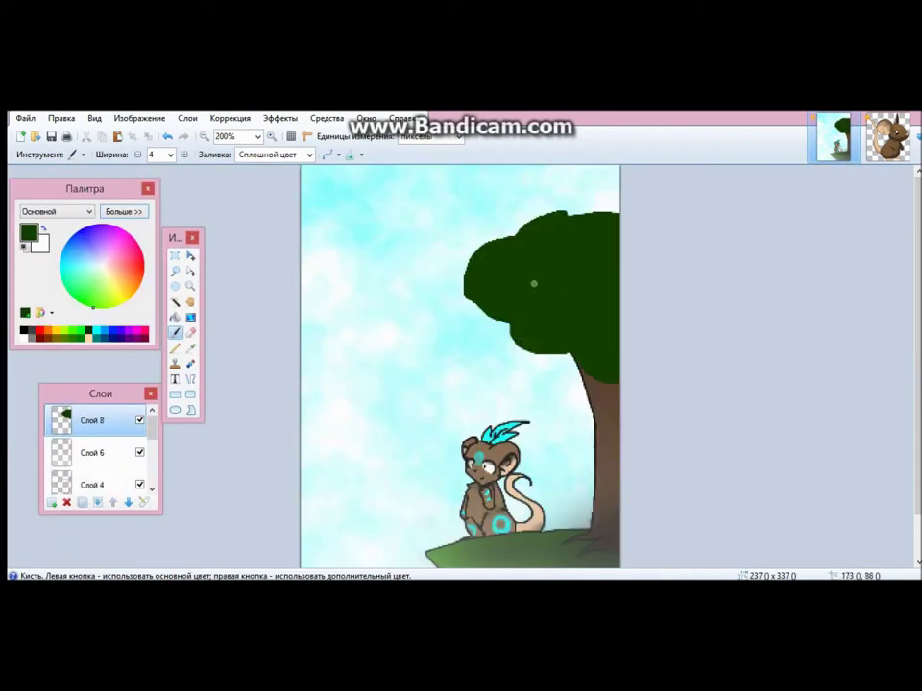
{"action": "left_click", "coordinate": [280, 118]}
{"action": "left_click", "coordinate": [300, 181]}
{"action": "left_click", "coordinate": [512, 197]}
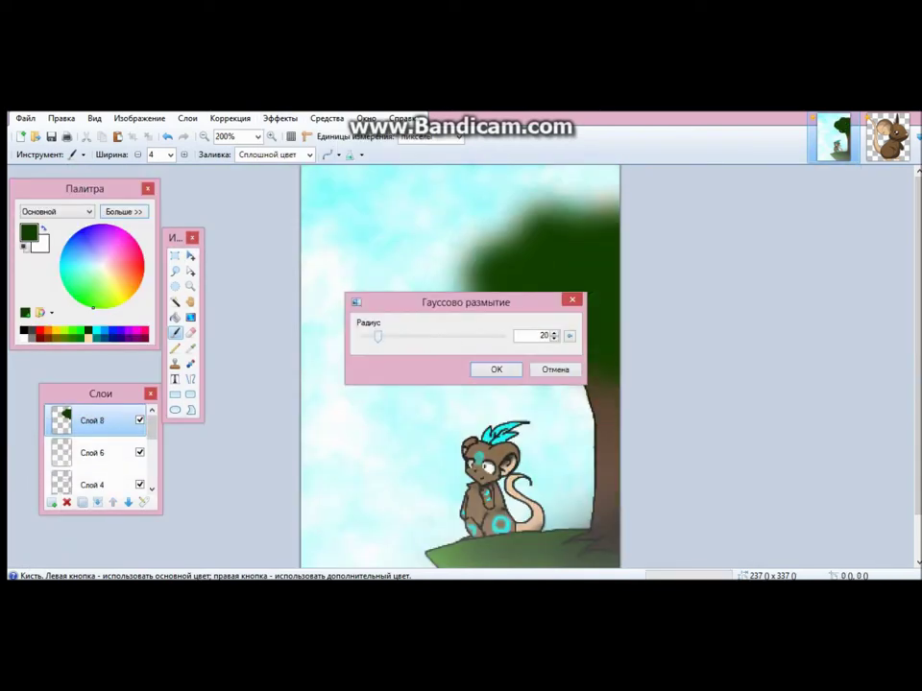
{"action": "left_click_drag", "start_coordinate": [463, 299], "coordinate": [771, 281]}
{"action": "left_click", "coordinate": [836, 371]}
Apply another blur to the foliage and extend it further to the left across the sky
{"action": "left_click", "coordinate": [280, 118]}
{"action": "mouse_move", "coordinate": [299, 181]}
{"action": "left_click", "coordinate": [497, 183]}
{"action": "left_click", "coordinate": [290, 417]}
{"action": "key", "text": "m"}
{"action": "left_click_drag", "start_coordinate": [582, 317], "coordinate": [336, 317]}
{"action": "scroll", "coordinate": [461, 365], "scroll_direction": "down", "scroll_amount": 2}
{"action": "scroll", "coordinate": [461, 365], "scroll_direction": "up", "scroll_amount": 4}
{"action": "scroll", "coordinate": [461, 365], "scroll_direction": "down", "scroll_amount": 3}
Try painting a black shading stroke on the tree trunk with brush width 4
{"action": "left_click", "coordinate": [174, 332]}
{"action": "scroll", "coordinate": [96, 451], "scroll_direction": "down", "scroll_amount": 2}
{"action": "left_click", "coordinate": [92, 431]}
{"action": "key", "text": "d"}
{"action": "left_click_drag", "start_coordinate": [769, 316], "coordinate": [760, 423]}
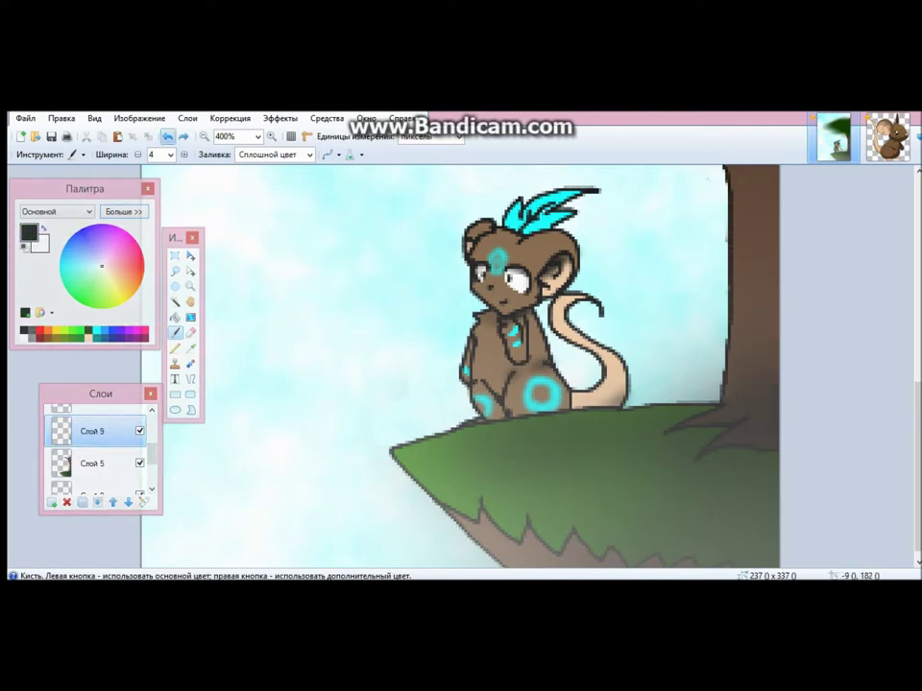
On a new Слой 9 above Слой 7, outline a shadow across the trunk's right side and lower cliff and fill it black
{"action": "key", "text": "ctrl+shift+n"}
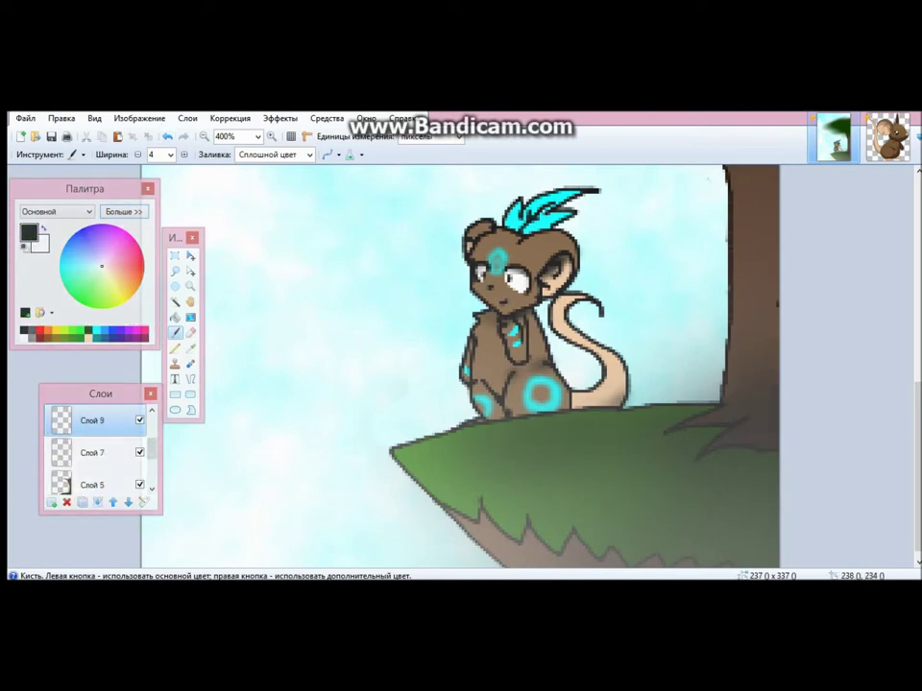
{"action": "scroll", "coordinate": [461, 365], "scroll_direction": "down", "scroll_amount": 1}
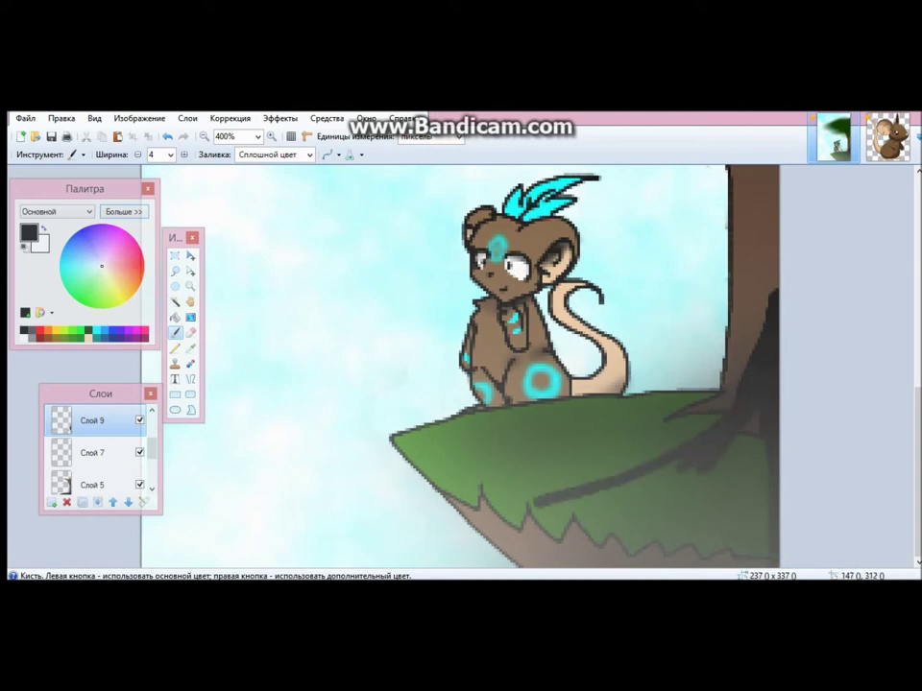
{"action": "key", "text": "f"}
{"action": "key", "text": "b"}
{"action": "scroll", "coordinate": [461, 365], "scroll_direction": "up", "scroll_amount": 4}
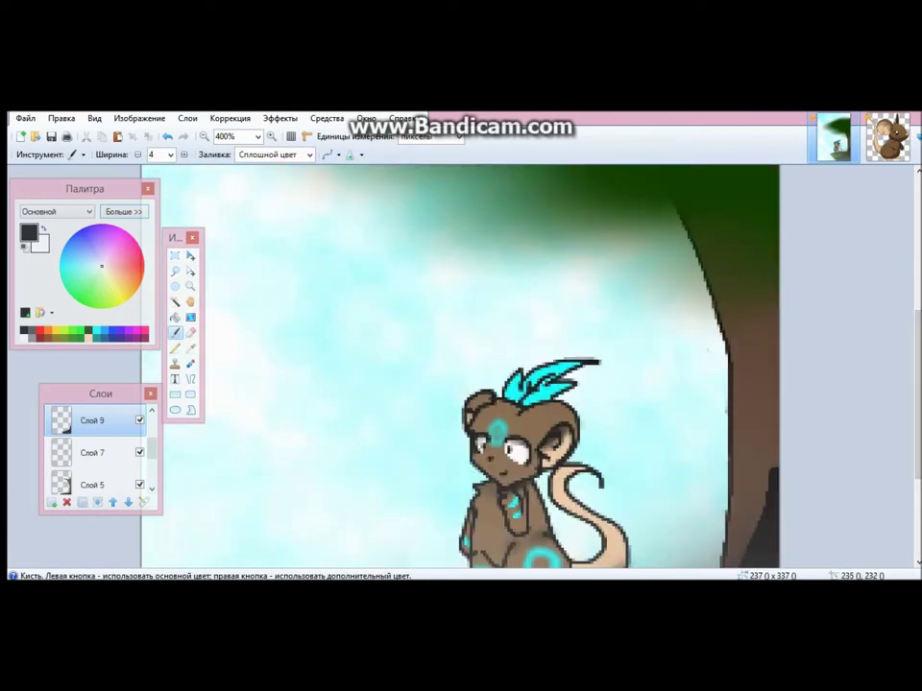
Apply the blur effect with a value of 177 to the black shadow on Слой 9
{"action": "key", "text": "ctrl+minus"}
{"action": "key", "text": "ctrl+minus"}
{"action": "key", "text": "ctrl+minus"}
{"action": "key", "text": "ctrl+minus"}
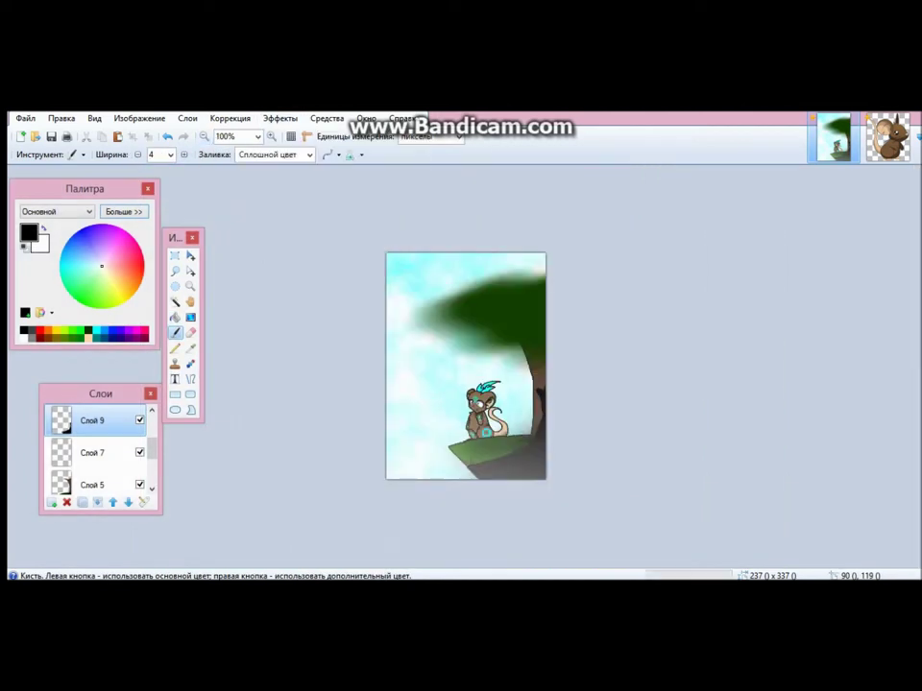
{"action": "key", "text": "ctrl+f"}
{"action": "type", "text": "177"}
{"action": "key", "text": "Return"}
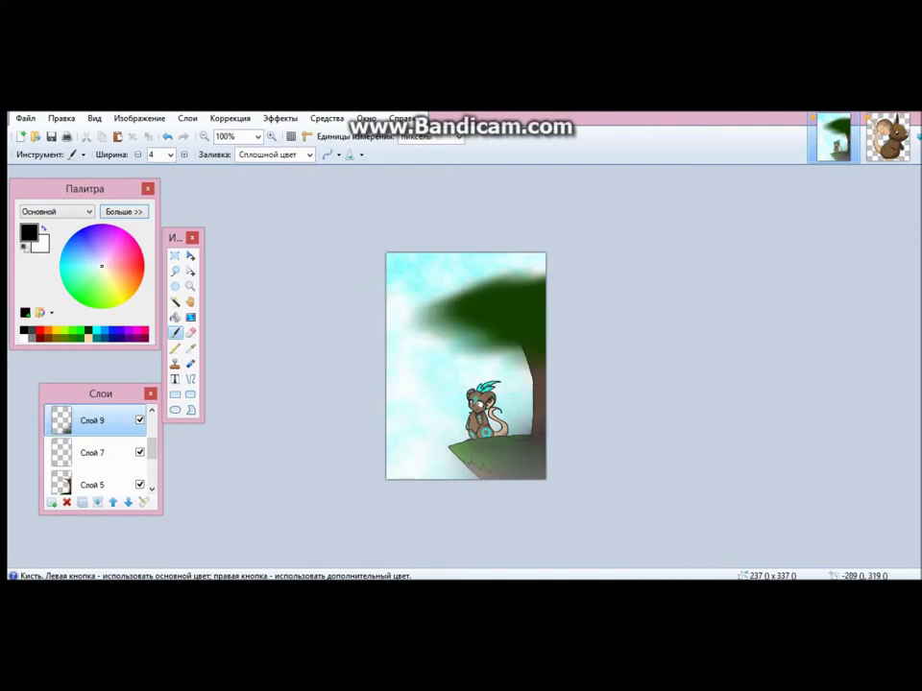
On a new Слой 10 above Слой 9, paint white highlights with brush width 1 along the mouse's ear, head, feather and body
{"action": "key", "text": "ctrl+shift+n"}
{"action": "key", "text": "x"}
{"action": "key", "text": "ctrl+plus"}
{"action": "key", "text": "ctrl+plus"}
{"action": "key", "text": "ctrl+plus"}
{"action": "key", "text": "ctrl+plus"}
{"action": "key", "text": "ctrl+plus"}
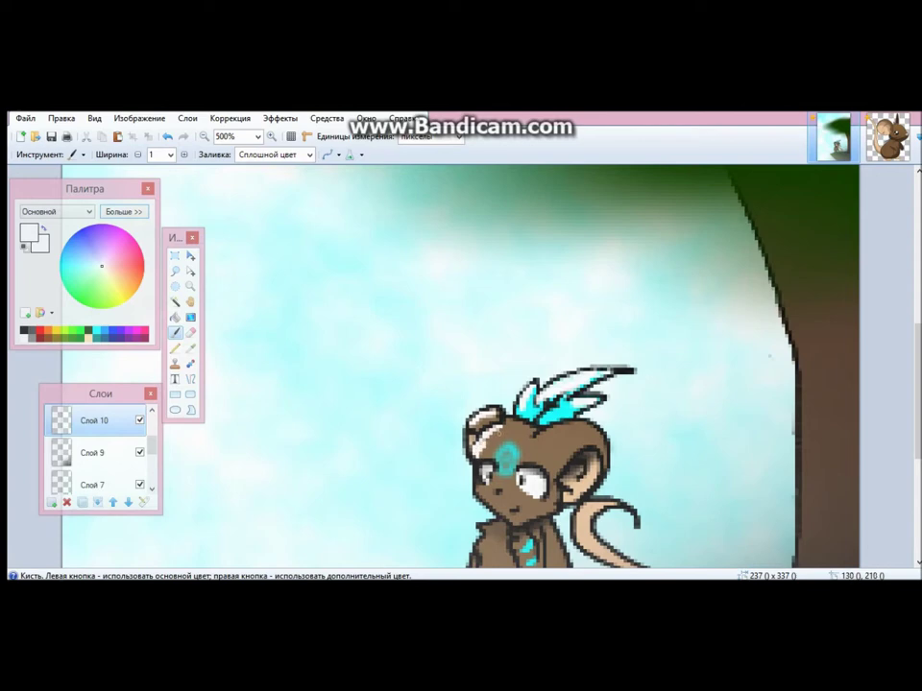
{"action": "scroll", "coordinate": [852, 442], "scroll_direction": "down", "scroll_amount": 3}
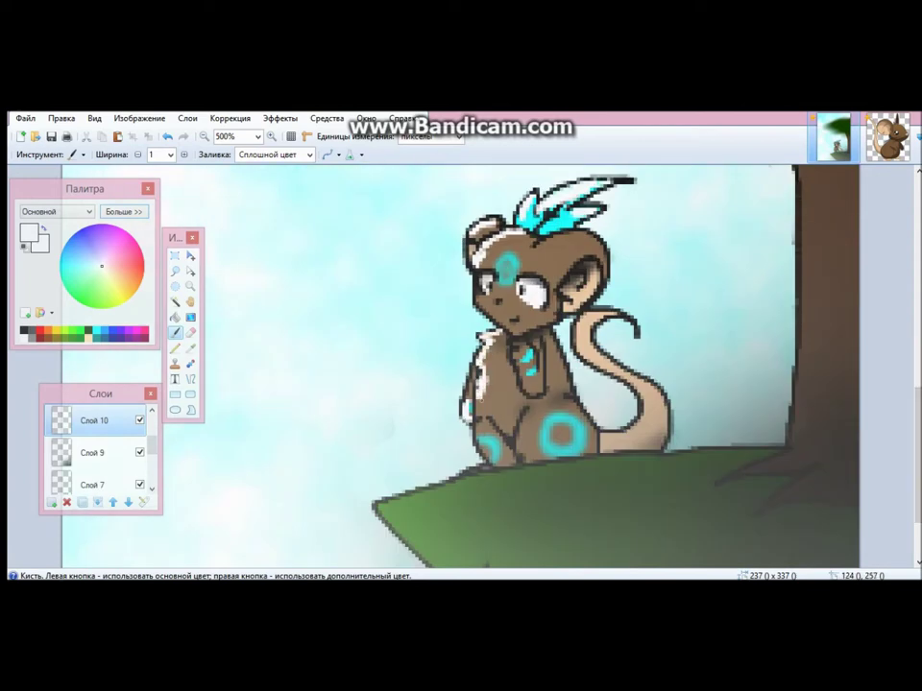
{"action": "scroll", "coordinate": [461, 365], "scroll_direction": "up", "scroll_amount": 3}
{"action": "scroll", "coordinate": [461, 365], "scroll_direction": "down", "scroll_amount": 3}
Blur the white mouse highlights on Слой 10 and adjust that layer's properties to soften them
{"action": "left_click", "coordinate": [280, 118]}
{"action": "left_click", "coordinate": [499, 192]}
{"action": "key", "text": "Return"}
{"action": "key", "text": "F4"}
{"action": "key", "text": "Return"}
On a new Слой 11 above Слой 8, paint white width-5 strokes over the upper foliage, apply Gaussian blur and adjust the layer's properties
{"action": "key", "text": "ctrl+shift+n"}
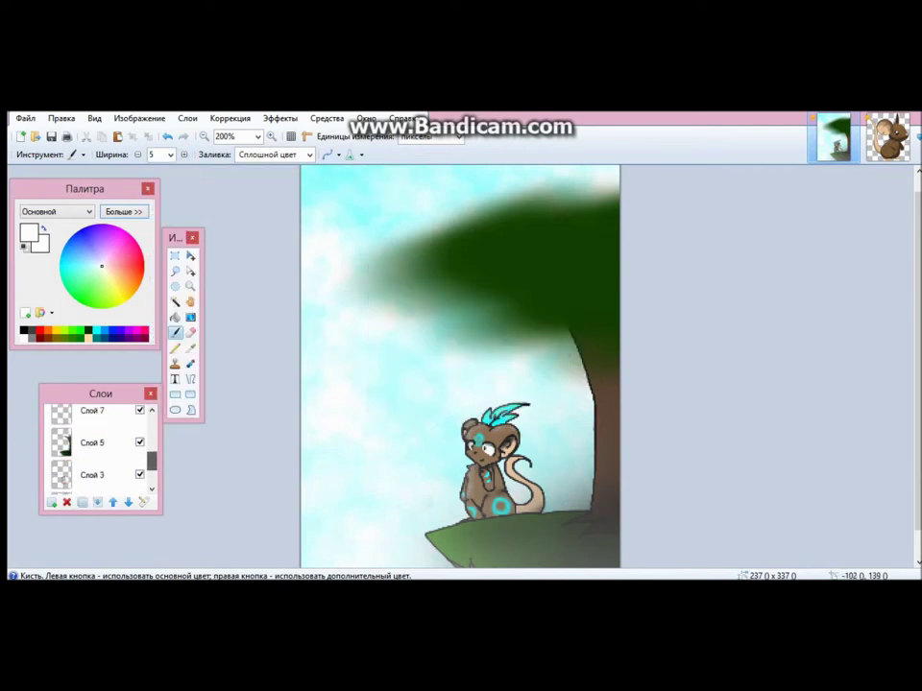
{"action": "scroll", "coordinate": [96, 447], "scroll_direction": "down", "scroll_amount": 2}
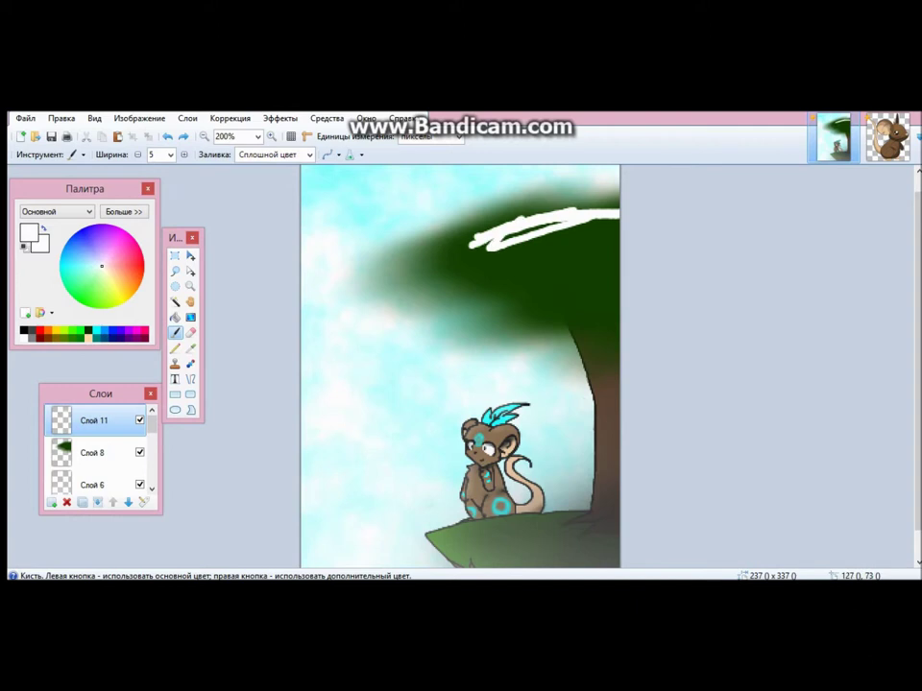
{"action": "key", "text": "Return"}
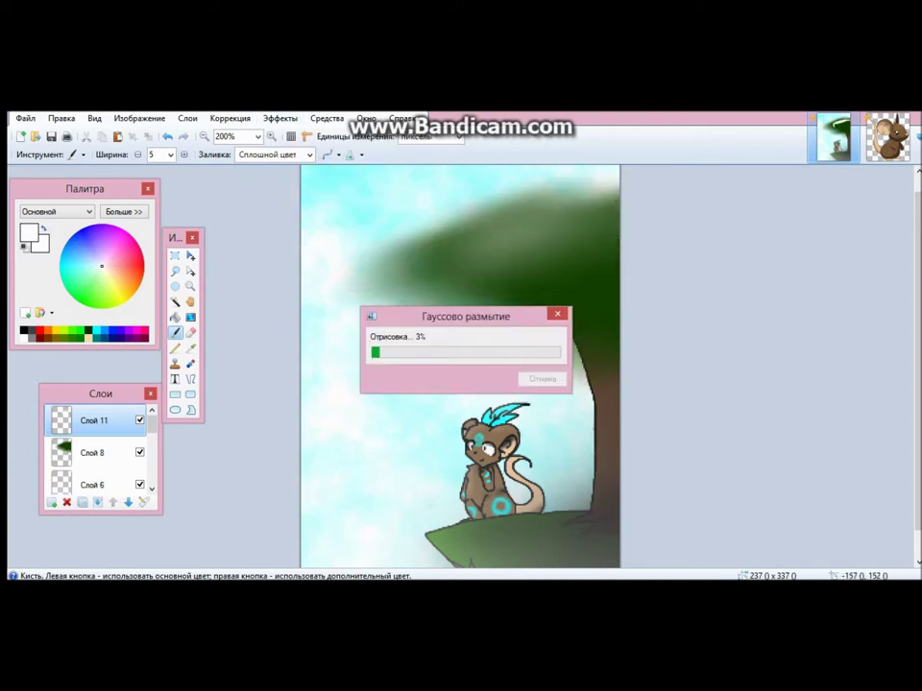
{"action": "key", "text": "F4"}
{"action": "key", "text": "Return"}
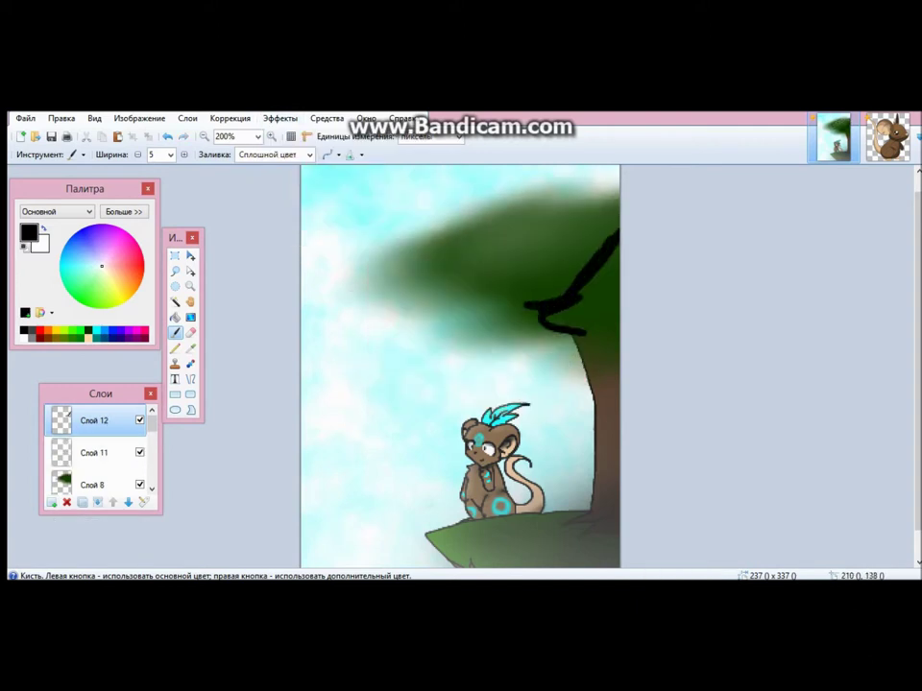
Apply Gaussian blur to the black shadow painted on the foliage's lower right and merge Слой 12 into Слой 11
{"action": "left_click", "coordinate": [281, 118]}
{"action": "mouse_move", "coordinate": [313, 181]}
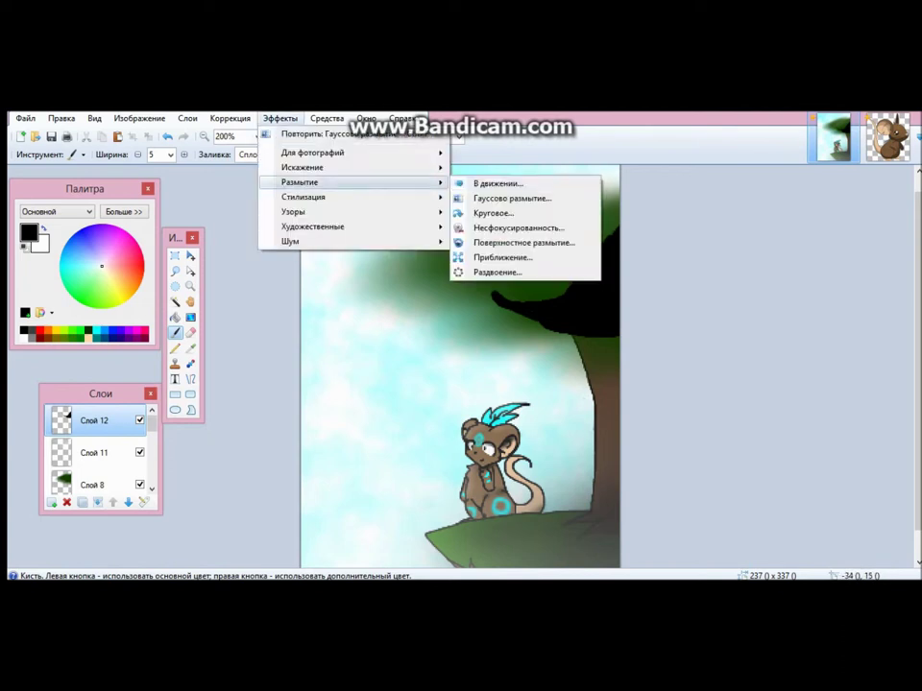
{"action": "left_click", "coordinate": [504, 200]}
{"action": "key", "text": "Return"}
{"action": "key", "text": "ctrl+m"}
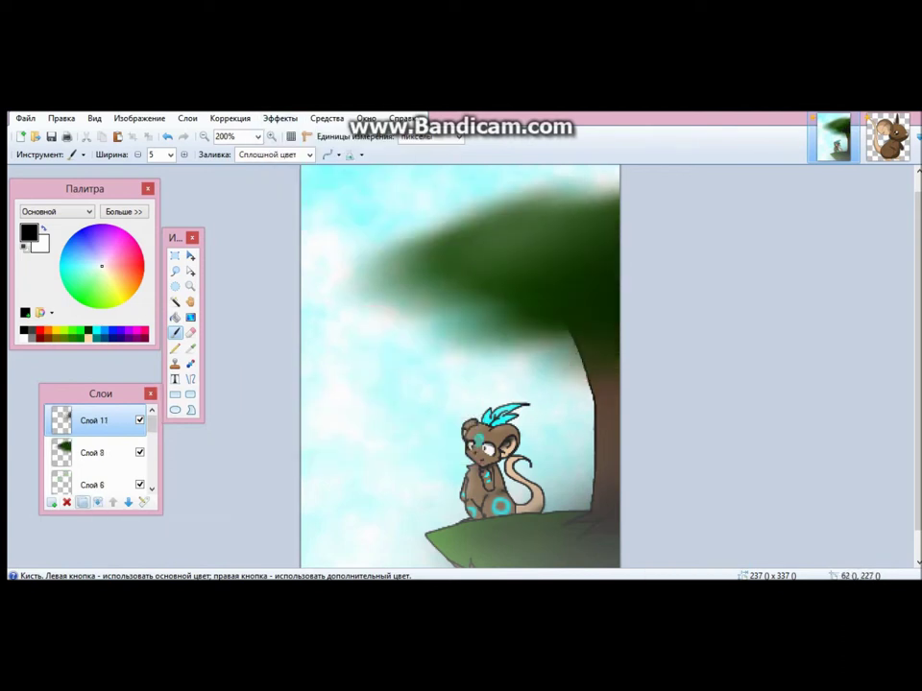
Compare the picture with and without the latest foliage shading by undoing and redoing it
{"action": "left_click", "coordinate": [168, 136]}
{"action": "left_click", "coordinate": [182, 137]}
{"action": "key", "text": "ctrl+z"}
{"action": "key", "text": "ctrl+z"}
{"action": "key", "text": "ctrl+y"}
{"action": "key", "text": "ctrl+y"}
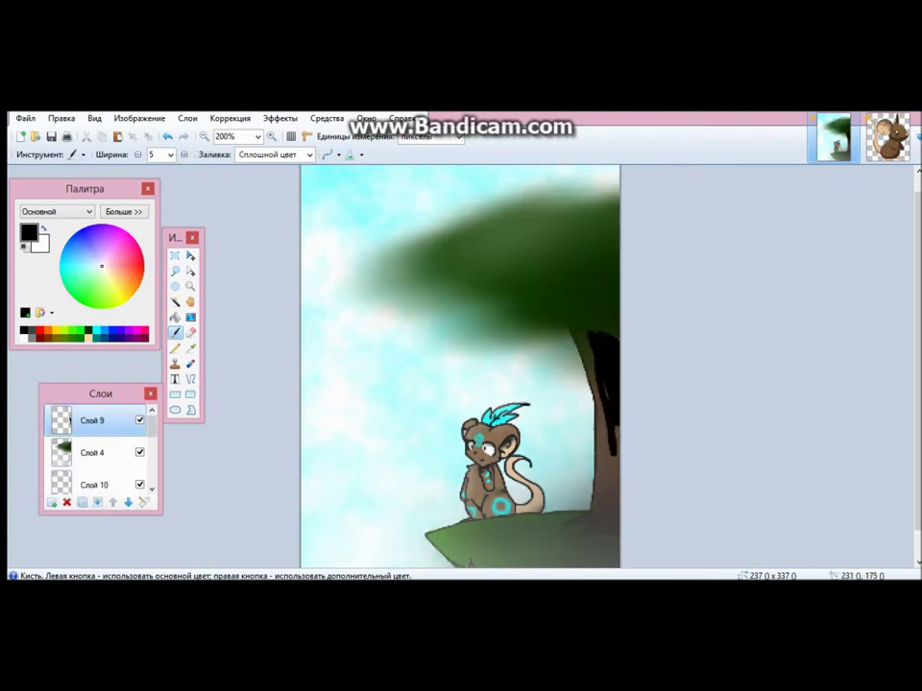
Apply Gaussian blur with radius 36 to the black strokes painted down the upper trunk on Слой 9
{"action": "scroll", "coordinate": [461, 365], "scroll_direction": "down", "scroll_amount": 1}
{"action": "left_click", "coordinate": [281, 118]}
{"action": "left_click", "coordinate": [490, 183]}
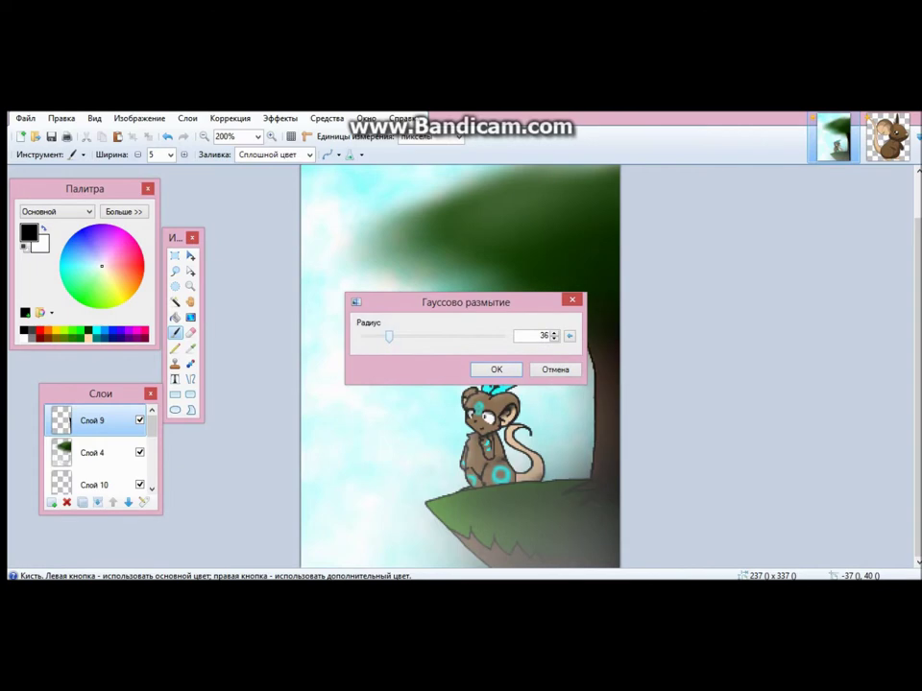
{"action": "key", "text": "Return"}
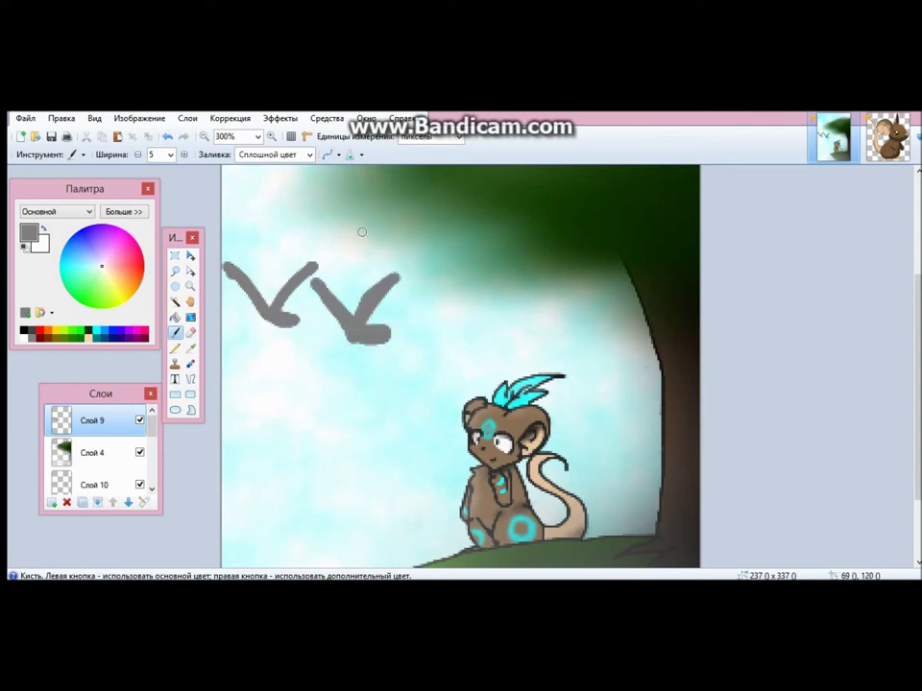
Replace the sky background with a solid fill, trying orange before blue, and render clouds over it with zoom 863 and sharpness 0.71
{"action": "key", "text": "ctrl+0"}
{"action": "left_click", "coordinate": [92, 478]}
{"action": "key", "text": "s"}
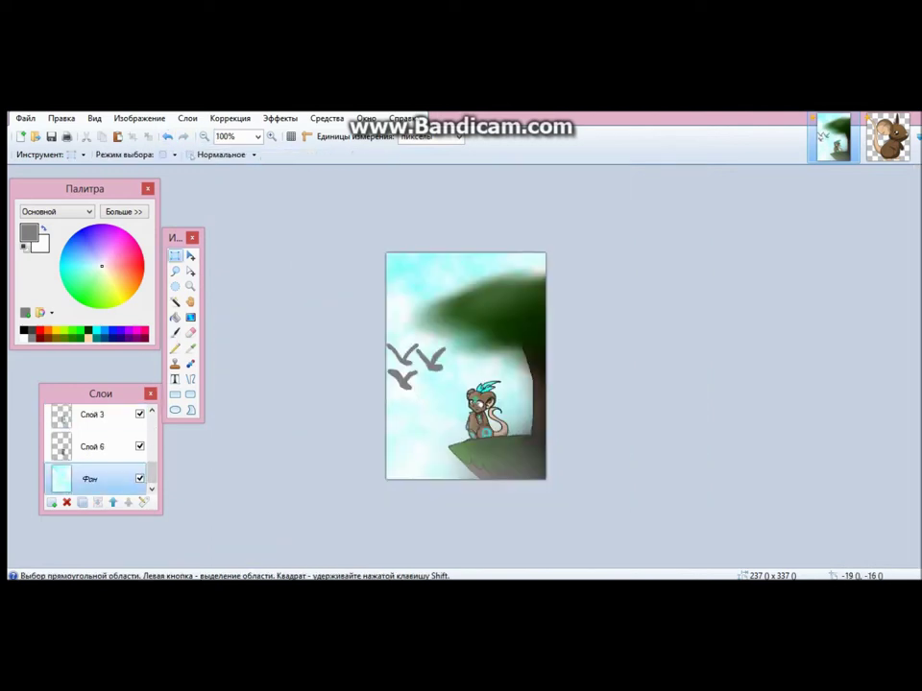
{"action": "key", "text": "Delete"}
{"action": "key", "text": "f"}
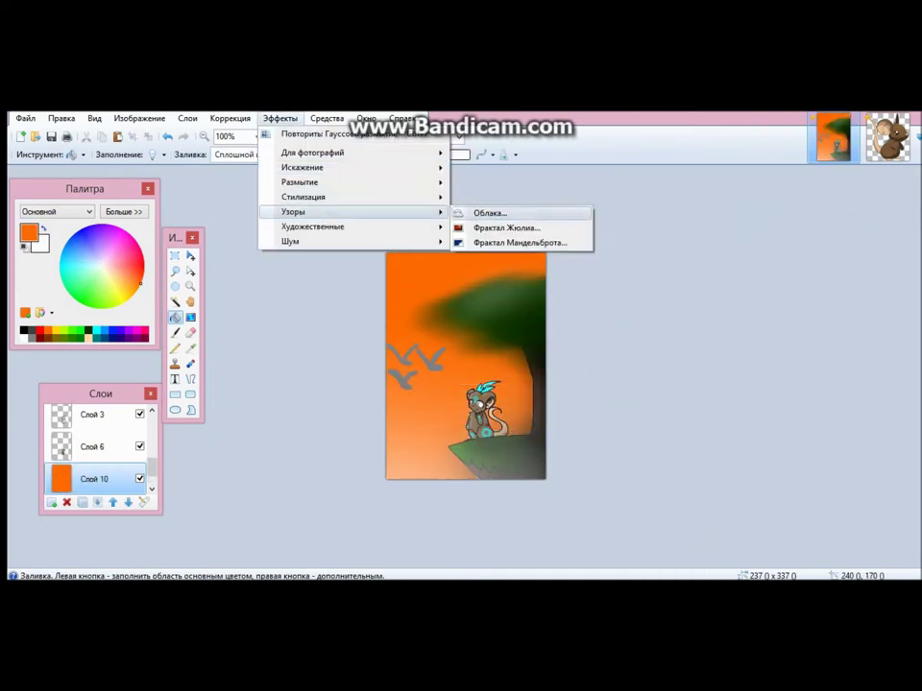
{"action": "left_click", "coordinate": [487, 213]}
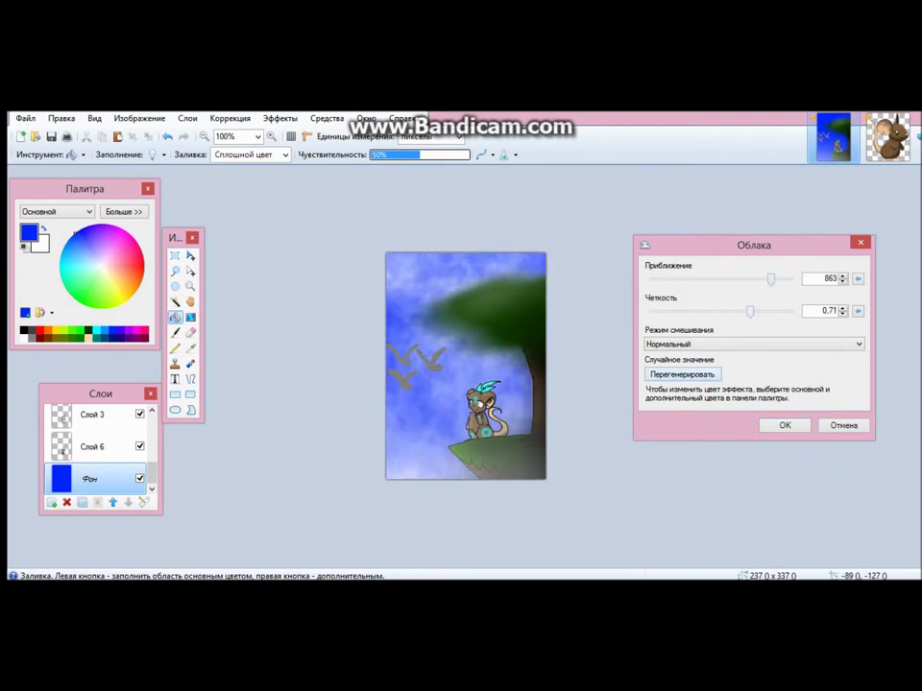
{"action": "key", "text": "Return"}
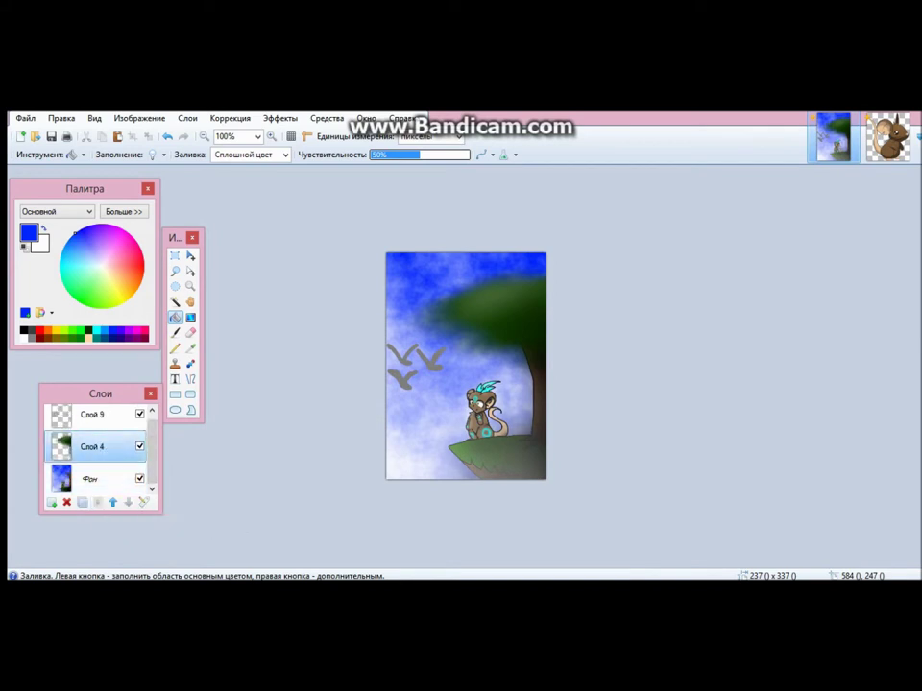
On a new Слой 2 above the flattened picture, paint white brush-width-5 dots over the mouse's chest and arm markings
{"action": "left_click", "coordinate": [272, 137]}
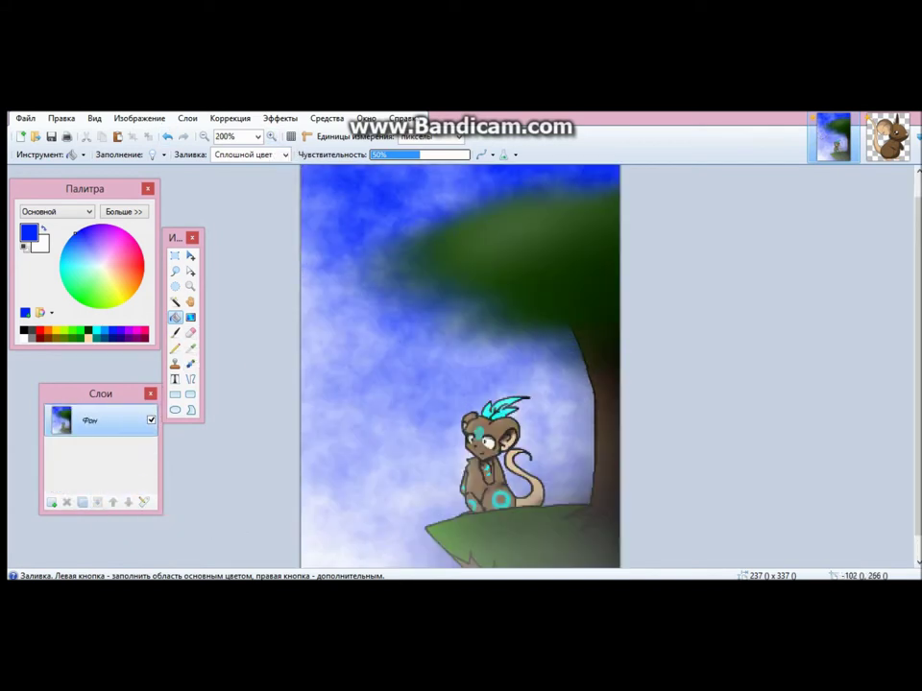
{"action": "key", "text": "b"}
{"action": "key", "text": "ctrl+shift+n"}
{"action": "key", "text": "ctrl+plus"}
{"action": "left_click", "coordinate": [102, 266]}
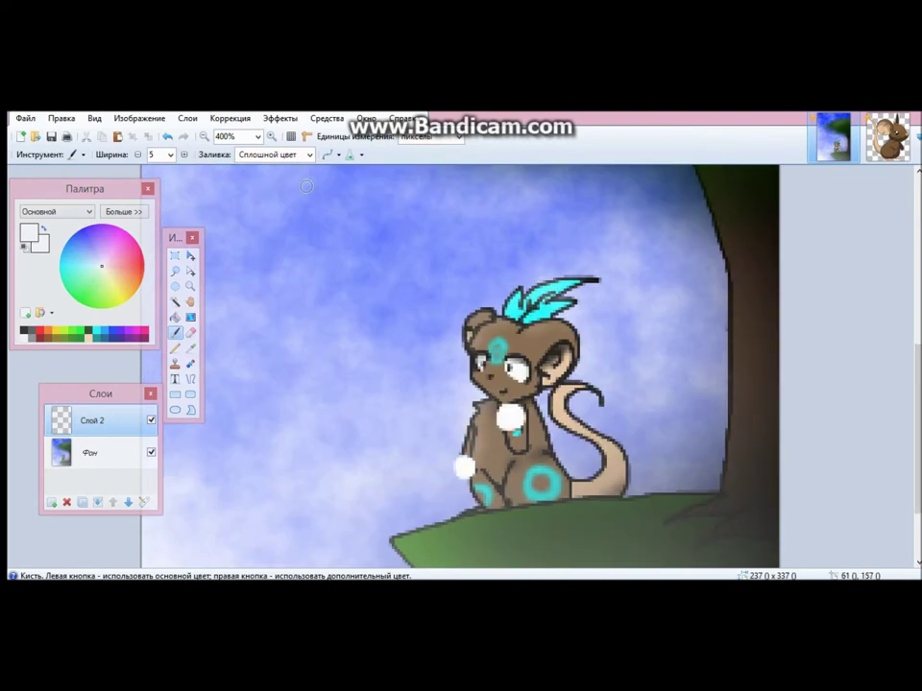
Blur the white dots into a glow and merge their layer into the background
{"action": "left_click", "coordinate": [280, 119]}
{"action": "left_click", "coordinate": [384, 182]}
{"action": "key", "text": "Return"}
{"action": "left_click", "coordinate": [204, 136]}
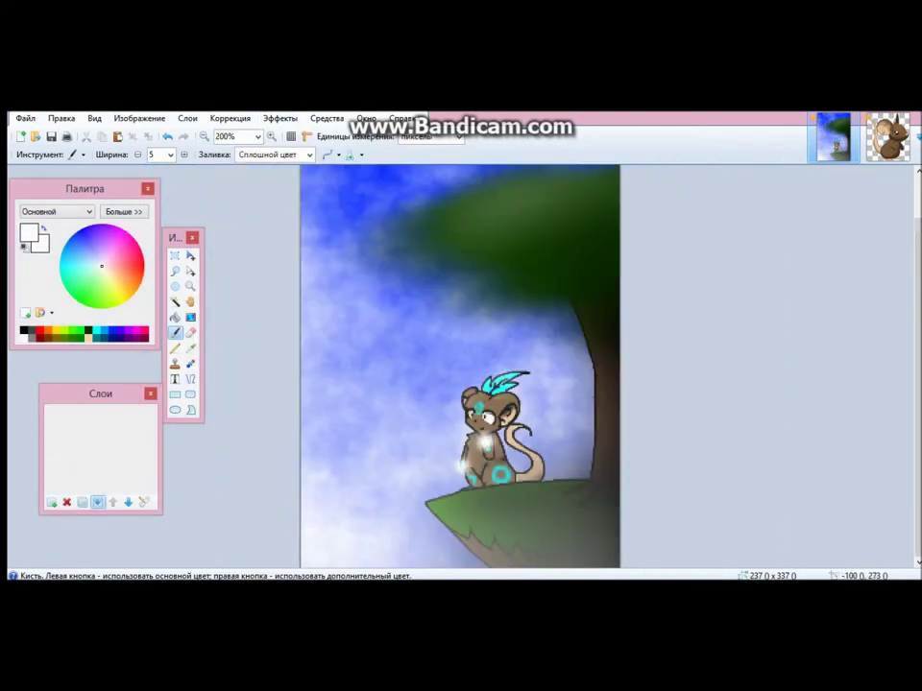
On a new Слой 2, draw a slanted plank outline across the sky with black lines of width 1
{"action": "key", "text": "o"}
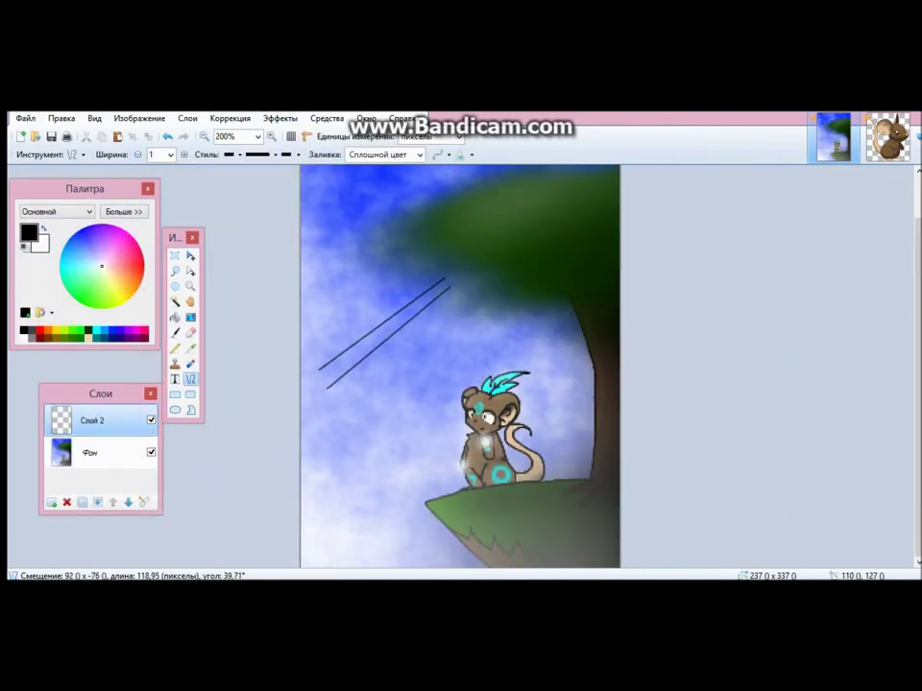
{"action": "key", "text": "o"}
{"action": "key", "text": "o"}
{"action": "key", "text": "o"}
Choose a brown colour and try filling the plank outline with it
{"action": "key", "text": "f"}
{"action": "left_click", "coordinate": [123, 211]}
{"action": "left_click", "coordinate": [124, 276]}
{"action": "left_click", "coordinate": [123, 209]}
{"action": "left_click", "coordinate": [387, 329]}
{"action": "key", "text": "ctrl+z"}
Move the floating windows clear of the plank and paint its inside brown on a new Слой 3 beneath the outline
{"action": "key", "text": "ctrl+plus"}
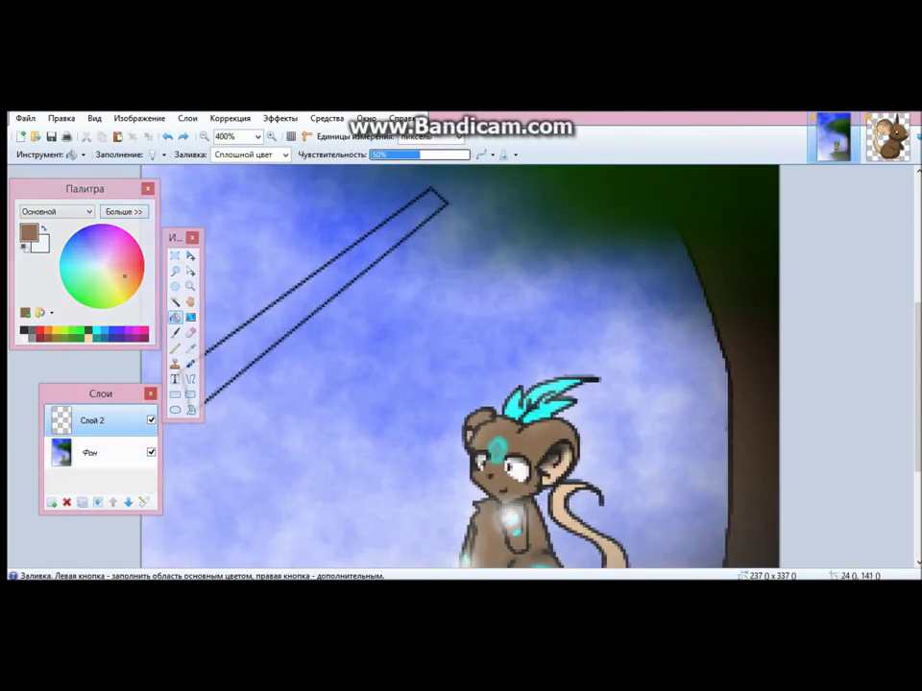
{"action": "left_click_drag", "start_coordinate": [84, 188], "coordinate": [514, 176]}
{"action": "key", "text": "ctrl+shift+n"}
{"action": "key", "text": "b"}
{"action": "left_click_drag", "start_coordinate": [175, 236], "coordinate": [434, 231]}
{"action": "left_click_drag", "start_coordinate": [100, 394], "coordinate": [493, 316]}
{"action": "mouse_move", "coordinate": [308, 220]}
{"action": "left_mouse_down"}
{"action": "mouse_move", "coordinate": [432, 197]}
{"action": "mouse_move", "coordinate": [177, 403]}
{"action": "left_mouse_up"}
Erase the brown paint outside the plank's outline and repaint the gaps along its lower edge with width 9
{"action": "key", "text": "e"}
{"action": "scroll", "coordinate": [399, 275], "scroll_direction": "up", "scroll_amount": 1}
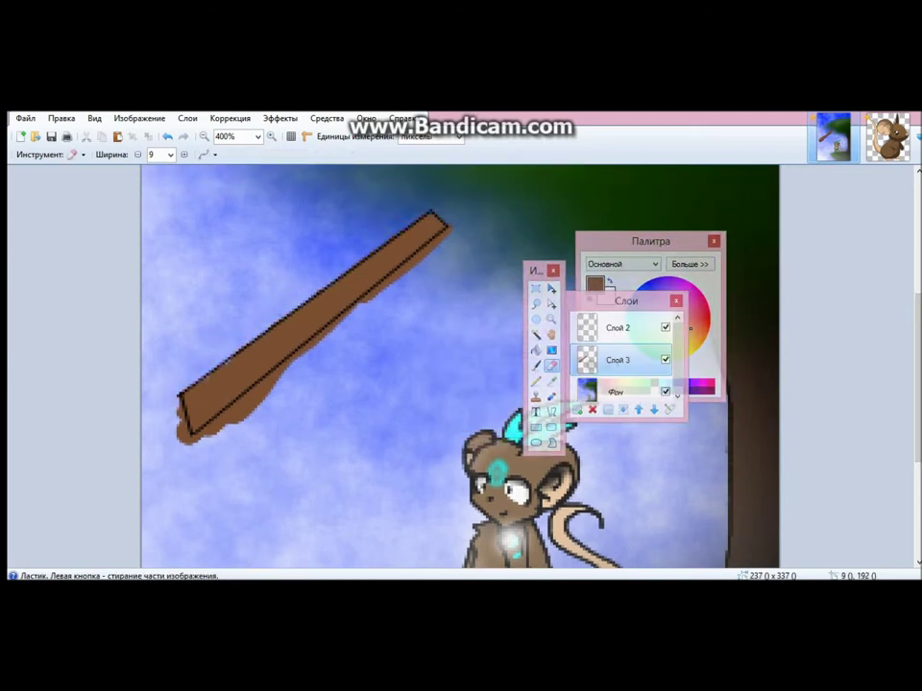
{"action": "left_click_drag", "start_coordinate": [307, 338], "coordinate": [379, 296]}
{"action": "key", "text": "b"}
{"action": "key", "text": "ctrl+plus"}
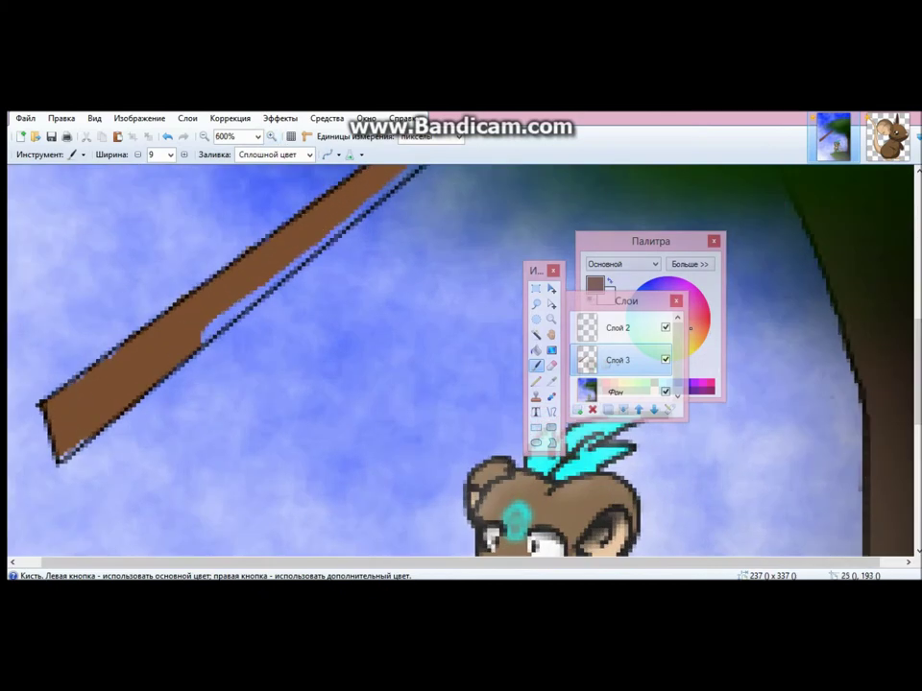
{"action": "scroll", "coordinate": [408, 250], "scroll_direction": "up", "scroll_amount": 3}
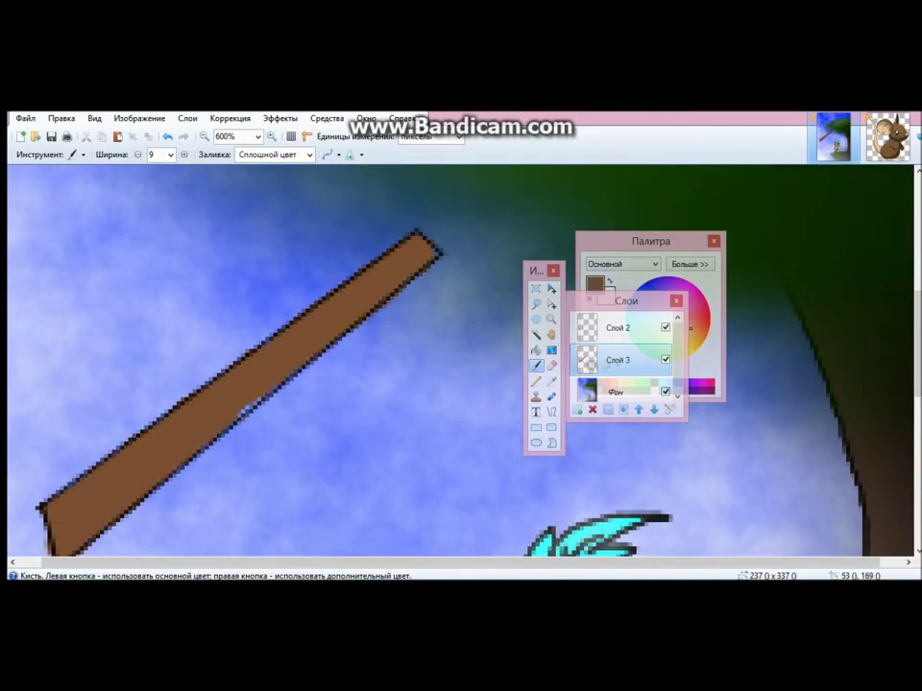
{"action": "key", "text": "e"}
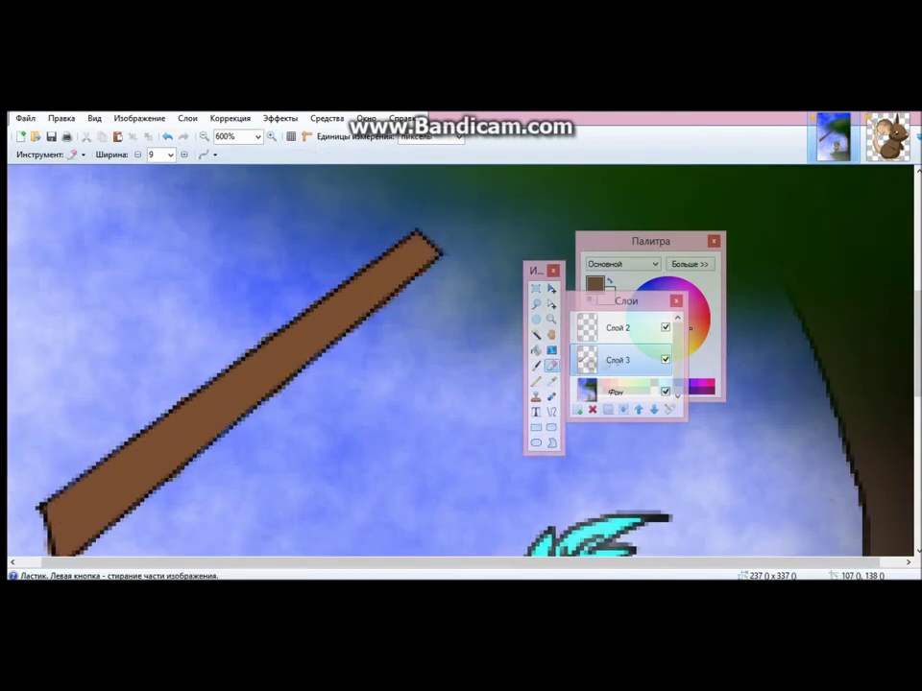
Merge the plank's outline with its fill and draw a small black circle of line width 1 in its middle on a new layer
{"action": "key", "text": "o"}
{"action": "left_click", "coordinate": [615, 327]}
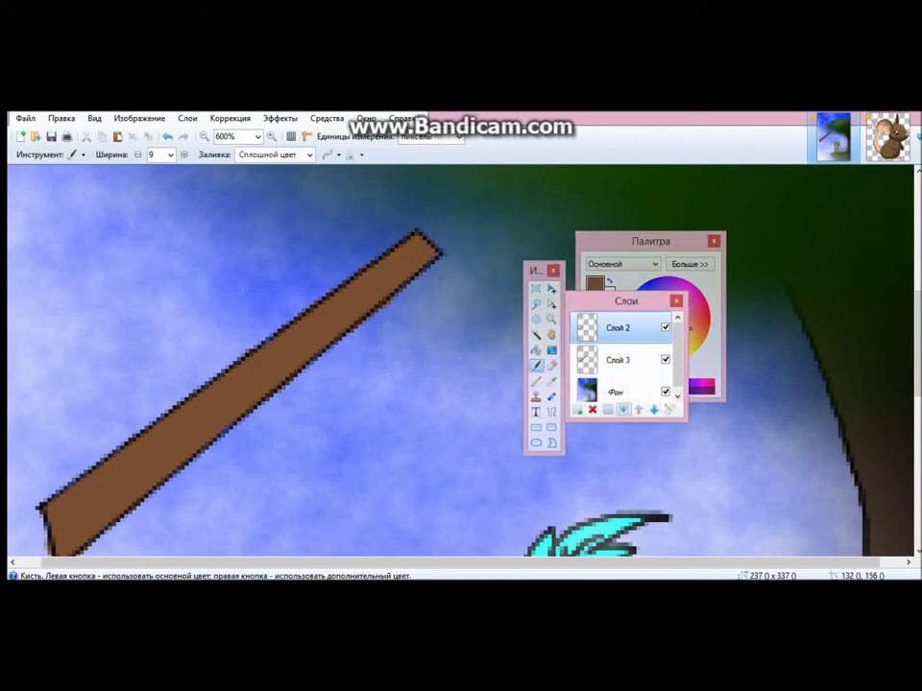
{"action": "left_click_drag", "start_coordinate": [626, 301], "coordinate": [752, 384]}
{"action": "left_click", "coordinate": [589, 382]}
{"action": "left_click_drag", "start_coordinate": [194, 357], "coordinate": [267, 432]}
{"action": "left_click", "coordinate": [164, 155]}
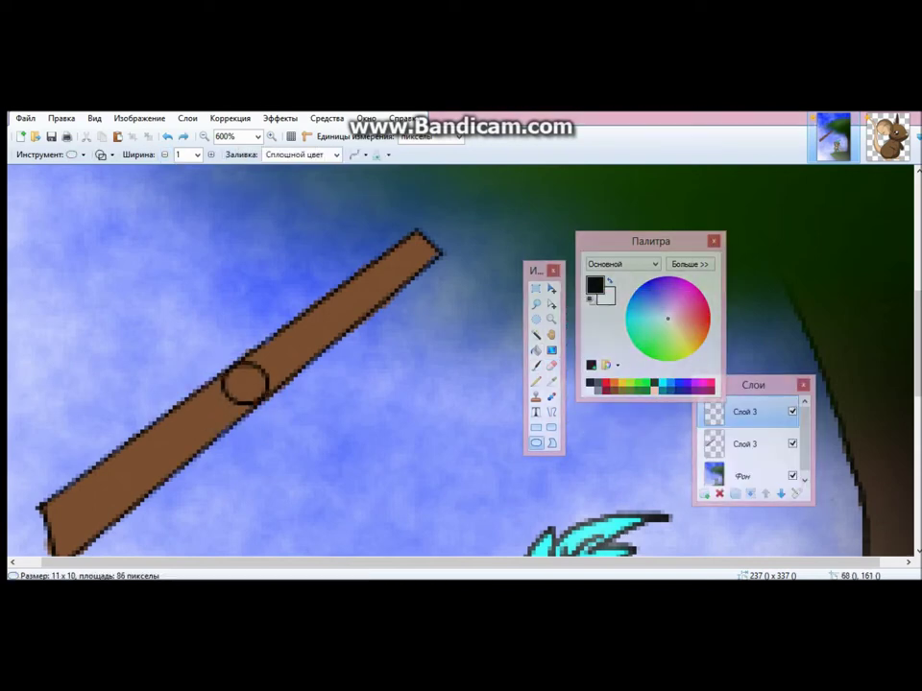
On a new Слой 4 beneath the circle, paint its inside red with brush width 5 and erase the overflow
{"action": "key", "text": "b"}
{"action": "key", "text": "ctrl+shift+n"}
{"action": "left_click", "coordinate": [605, 382]}
{"action": "left_click", "coordinate": [183, 155]}
{"action": "left_click_drag", "start_coordinate": [235, 380], "coordinate": [249, 393]}
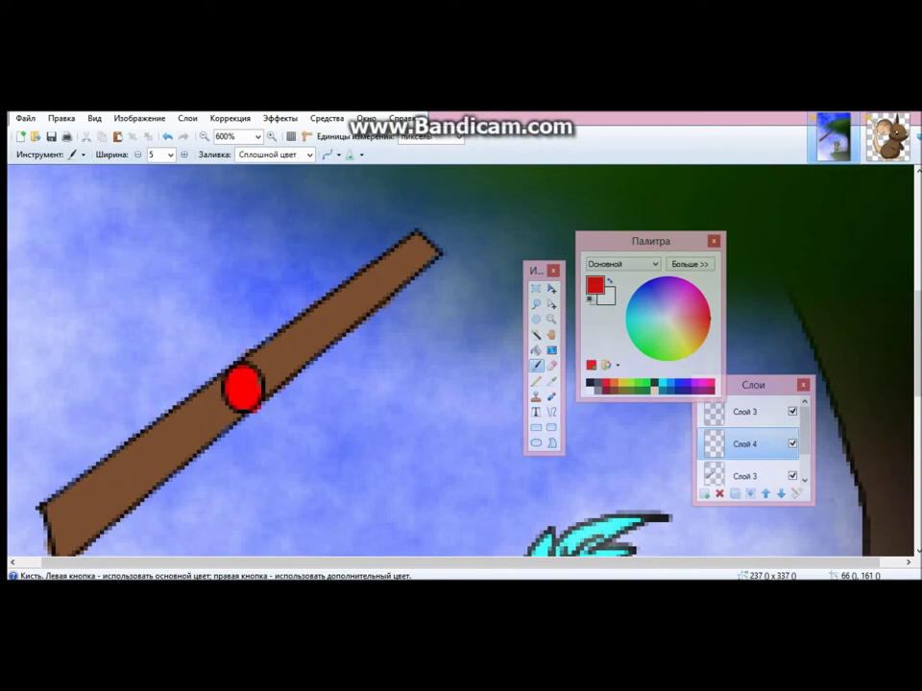
{"action": "key", "text": "ctrl+minus"}
{"action": "key", "text": "e"}
Merge the plank layers into one and move the plank down so its upper end meets the cliff's tip
{"action": "key", "text": "ctrl+minus"}
{"action": "key", "text": "ctrl+minus"}
{"action": "key", "text": "m"}
{"action": "key", "text": "ctrl+m"}
{"action": "key", "text": "ctrl+minus"}
{"action": "key", "text": "ctrl+minus"}
{"action": "key", "text": "ctrl+minus"}
{"action": "key", "text": "ctrl+minus"}
{"action": "key", "text": "ctrl+minus"}
{"action": "key", "text": "ctrl+minus"}
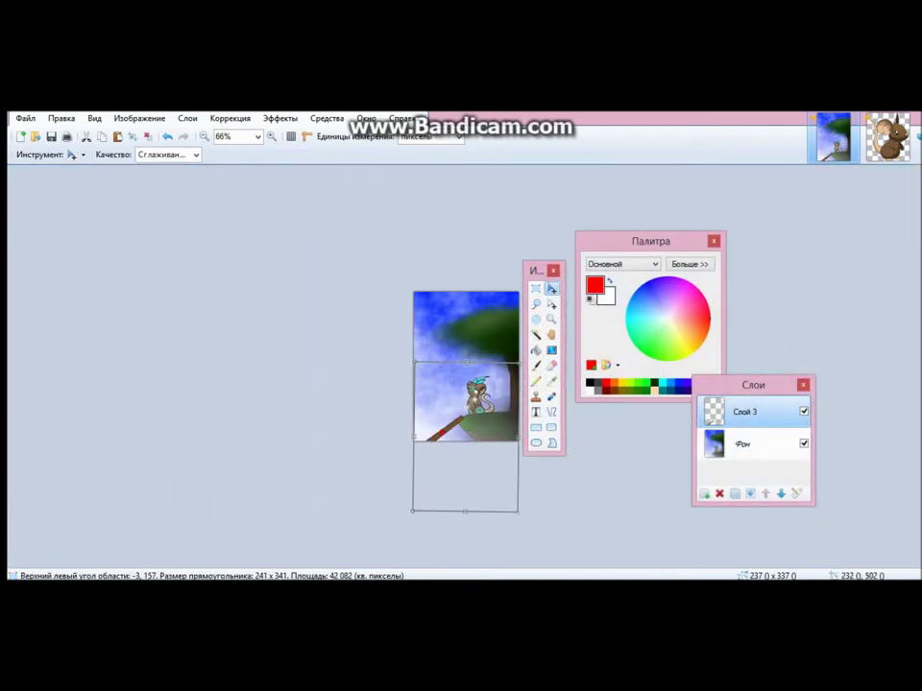
Stretch the plank sideways so it runs from the cliff's tip to the canvas's left edge
{"action": "key", "text": "ctrl+plus"}
{"action": "key", "text": "ctrl+plus"}
{"action": "key", "text": "ctrl+plus"}
{"action": "key", "text": "ctrl+plus"}
{"action": "key", "text": "ctrl+plus"}
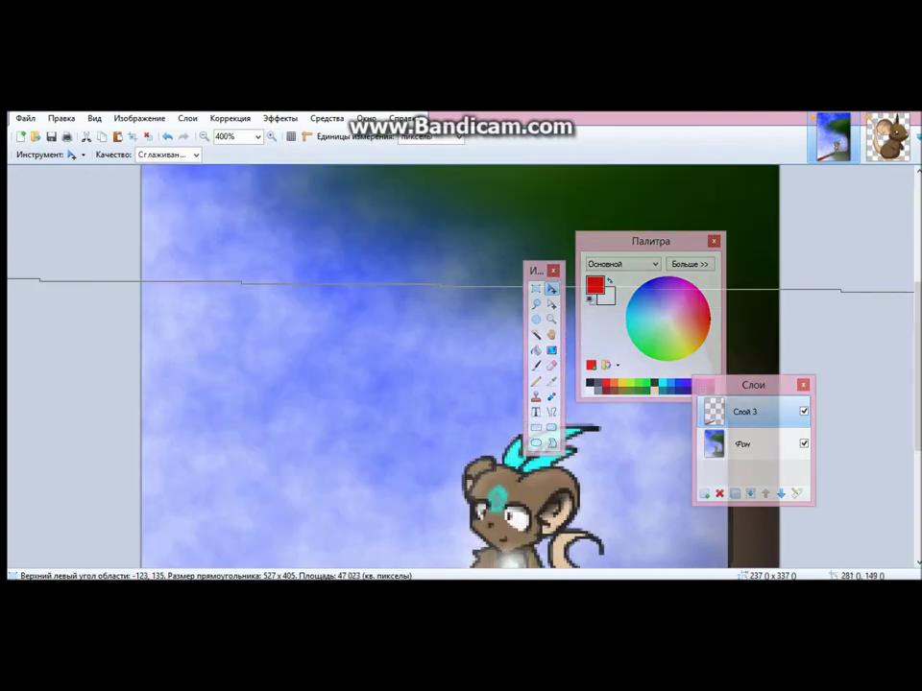
{"action": "scroll", "coordinate": [460, 365], "scroll_direction": "down", "scroll_amount": 3}
Paint over the plank's red circle in brown and add a new layer above the plank
{"action": "key", "text": "b"}
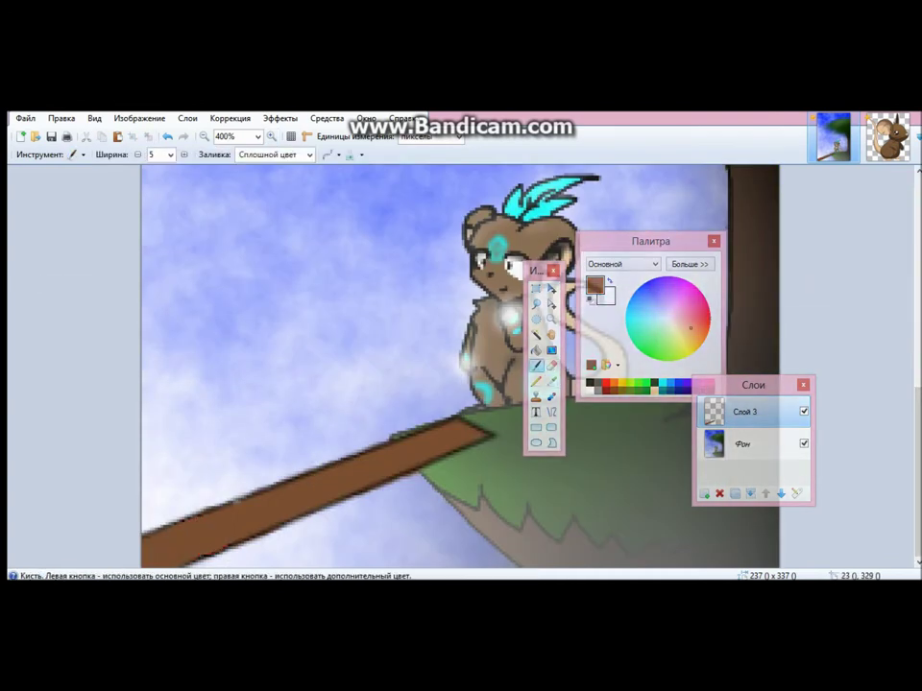
{"action": "key", "text": "ctrl+minus"}
{"action": "key", "text": "ctrl+minus"}
{"action": "key", "text": "alt+Page_Down"}
{"action": "key", "text": "ctrl+shift+n"}
{"action": "key", "text": "ctrl+plus"}
{"action": "key", "text": "ctrl+plus"}
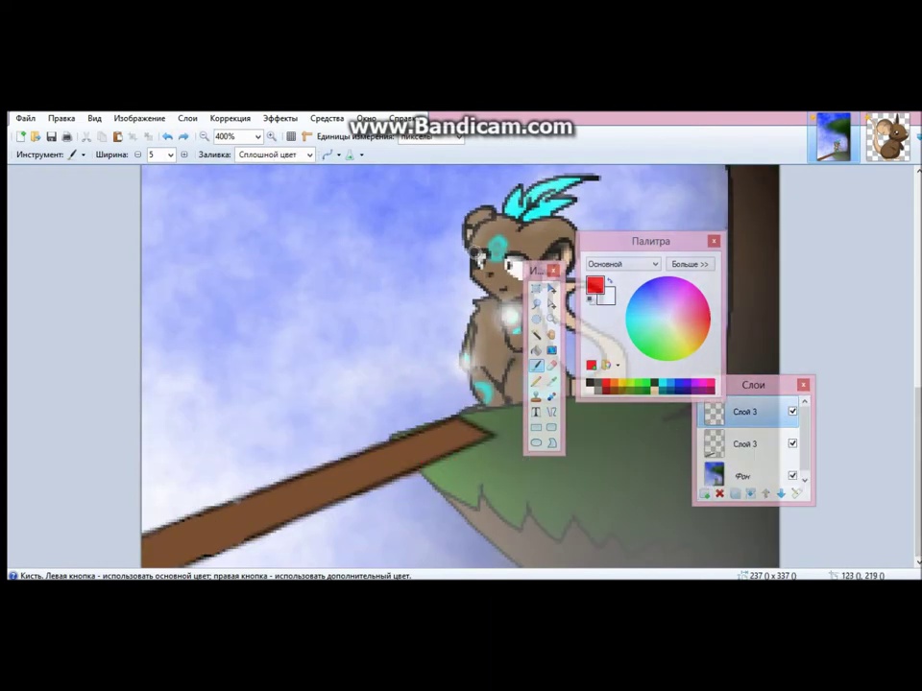
Try shading the plank's lower edge and a crossing band with blurred black strokes, then discard the attempt
{"action": "left_click_drag", "start_coordinate": [408, 468], "coordinate": [480, 437]}
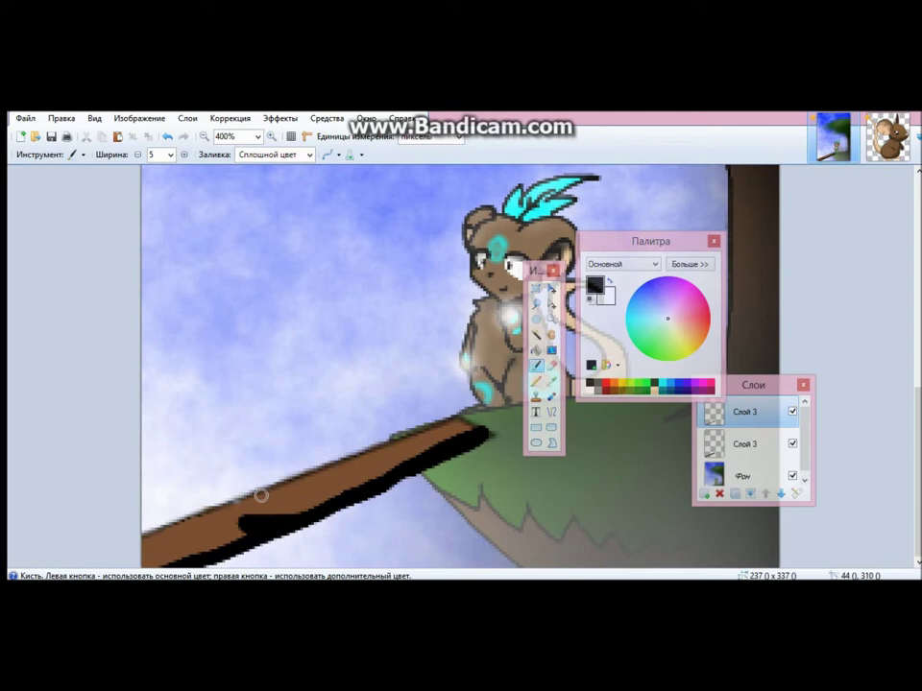
{"action": "key", "text": "ctrl+f"}
{"action": "key", "text": "Return"}
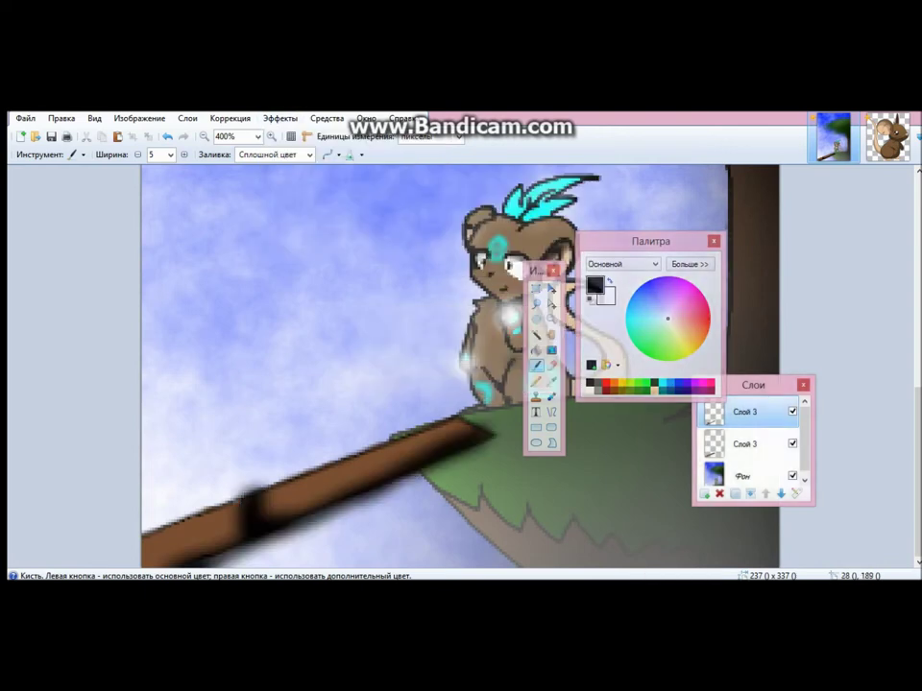
{"action": "left_click", "coordinate": [719, 493]}
{"action": "key", "text": "ctrl+z"}
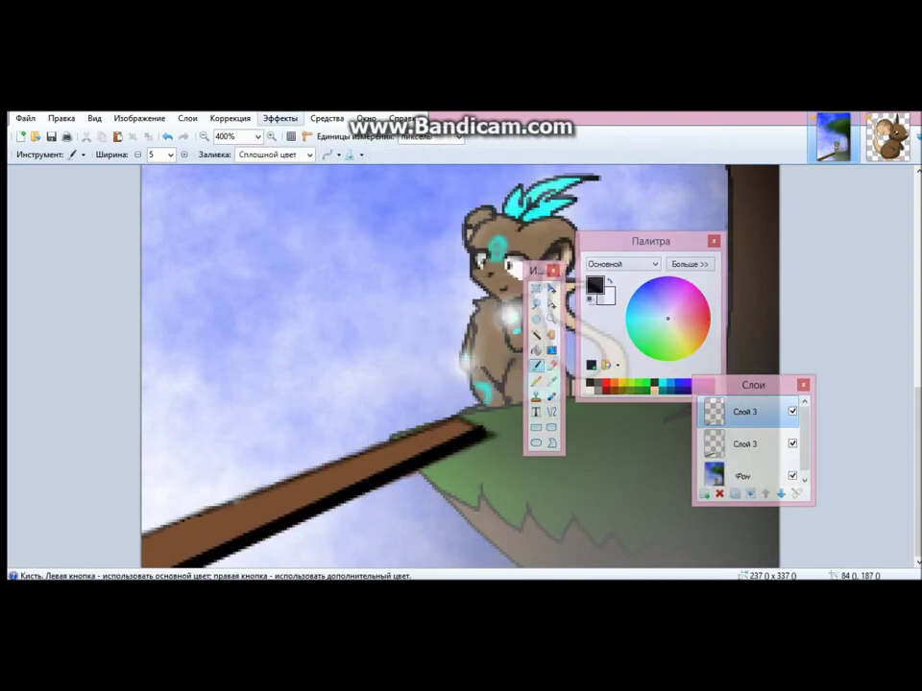
Blur the straight black shadow strip along the plank's underside and adjust that layer's properties
{"action": "key", "text": "ctrl+f"}
{"action": "key", "text": "Return"}
{"action": "key", "text": "F4"}
{"action": "key", "text": "Return"}
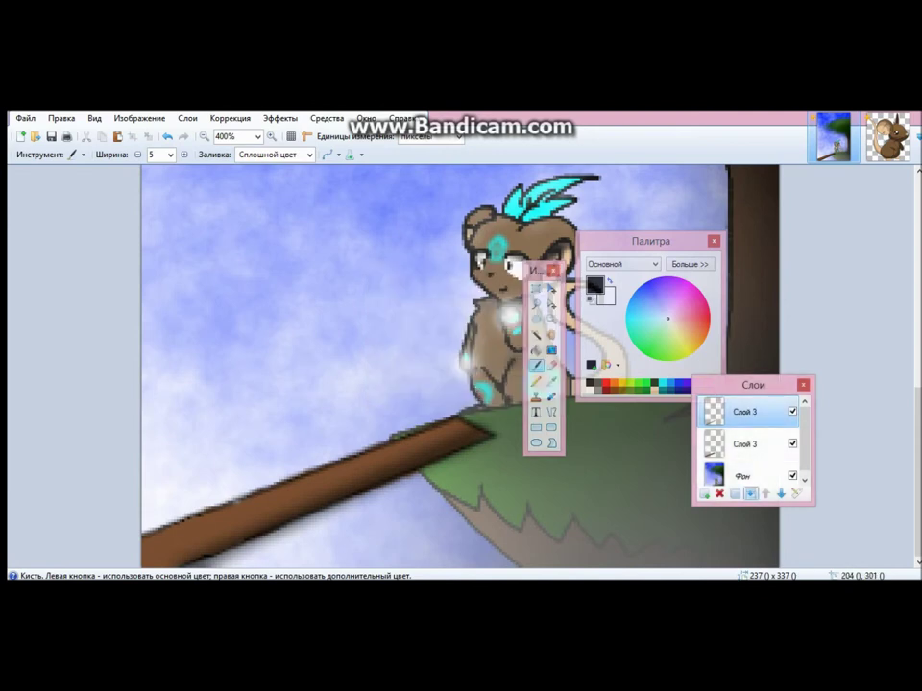
Merge the shadow layer into the plank's layer and draw a 20-pixel-wide white line along the plank on a new layer
{"action": "key", "text": "ctrl+m"}
{"action": "key", "text": "o"}
{"action": "left_click", "coordinate": [170, 155]}
{"action": "left_click", "coordinate": [57, 320]}
{"action": "key", "text": "ctrl+shift+n"}
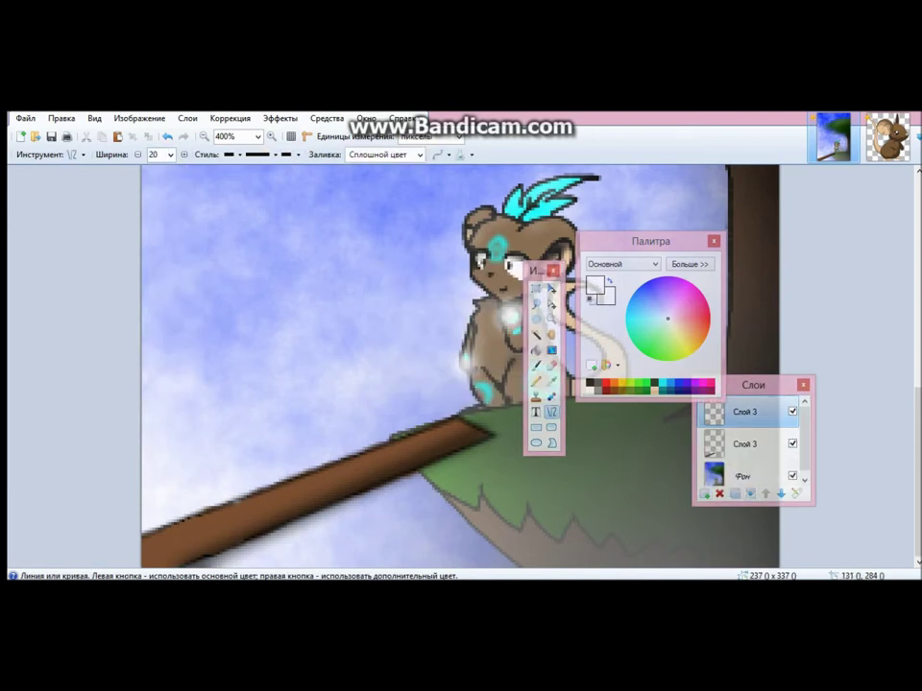
{"action": "key", "text": "x"}
{"action": "left_click_drag", "start_coordinate": [487, 419], "coordinate": [9, 609]}
Blur the white highlight line and apply a centred motion blur with angle -14.04 and distance 71
{"action": "key", "text": "ctrl+f"}
{"action": "type", "text": "44"}
{"action": "key", "text": "Return"}
{"action": "left_click", "coordinate": [280, 118]}
{"action": "left_click", "coordinate": [480, 183]}
{"action": "left_click_drag", "start_coordinate": [401, 372], "coordinate": [413, 372]}
{"action": "left_click_drag", "start_coordinate": [451, 313], "coordinate": [451, 304]}
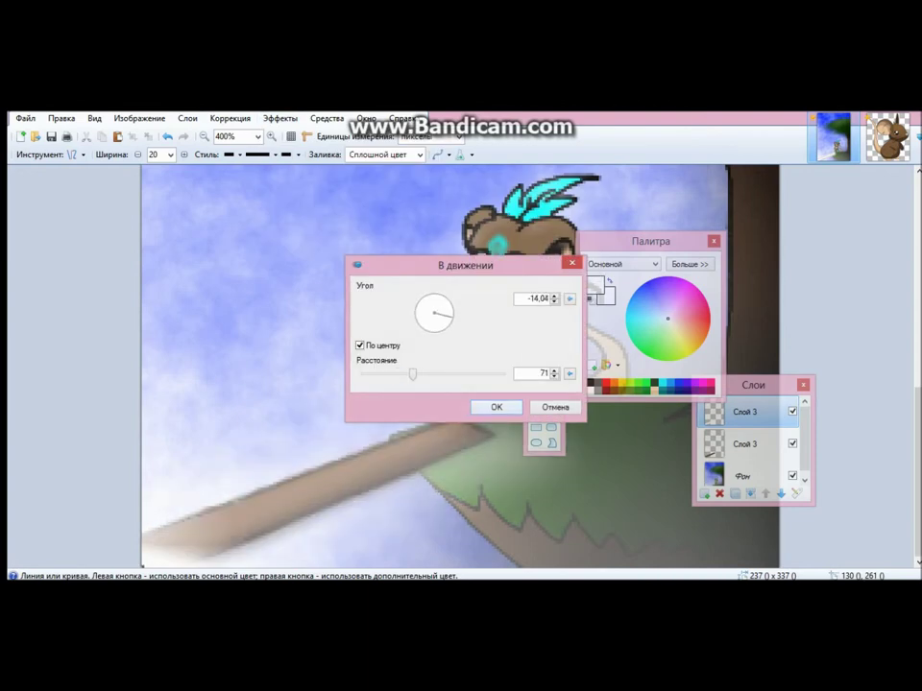
{"action": "left_click", "coordinate": [494, 406]}
Select the whole highlight layer, stretch it to about 237 x 385 pixels and shift it up and to the left
{"action": "left_click", "coordinate": [203, 136]}
{"action": "left_click", "coordinate": [204, 136]}
{"action": "key", "text": "ctrl+a"}
{"action": "key", "text": "m"}
{"action": "left_click_drag", "start_coordinate": [384, 384], "coordinate": [348, 384]}
{"action": "key", "text": "ctrl+minus"}
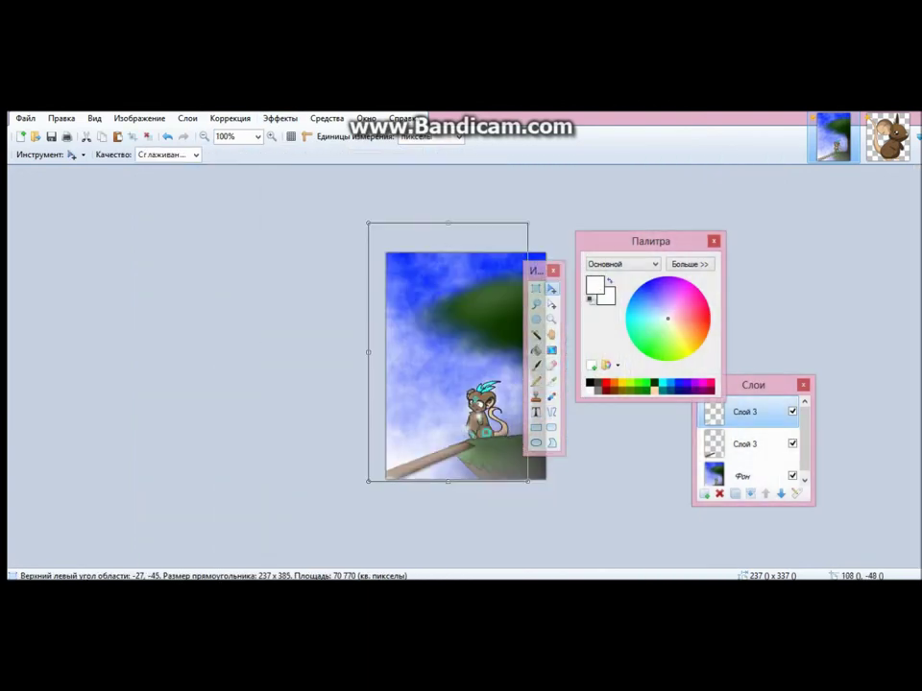
{"action": "key", "text": "ctrl+plus"}
{"action": "key", "text": "ctrl+plus"}
{"action": "key", "text": "ctrl+plus"}
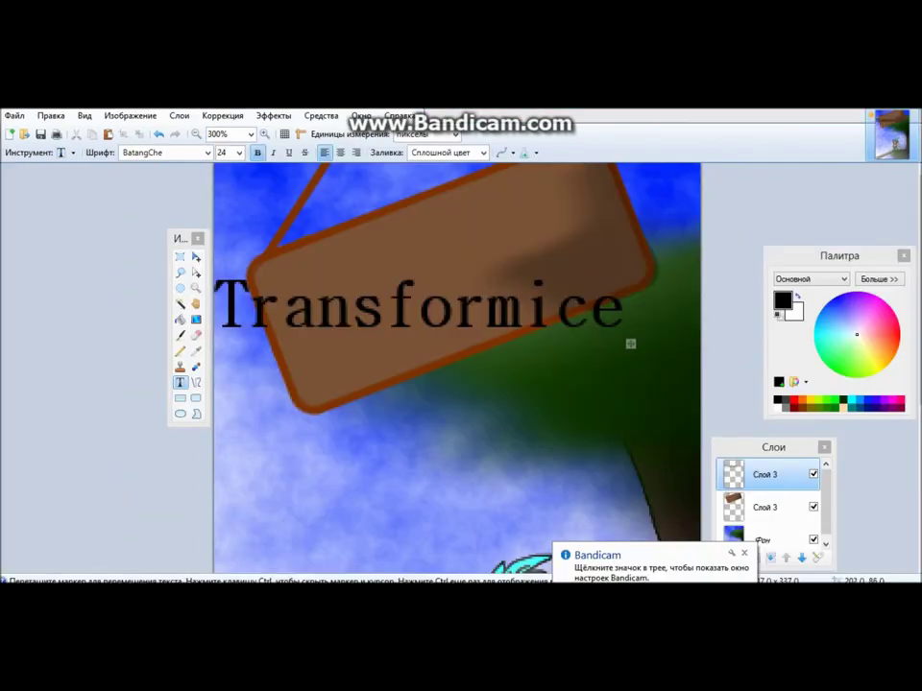
Try the Impact font for the "Transformice" text on the hanging sign, then set the font to Smudger LET
{"action": "left_click", "coordinate": [207, 152]}
{"action": "scroll", "coordinate": [192, 288], "scroll_direction": "down", "scroll_amount": 10}
{"action": "type", "text": "Impact"}
{"action": "scroll", "coordinate": [221, 319], "scroll_direction": "down", "scroll_amount": 20}
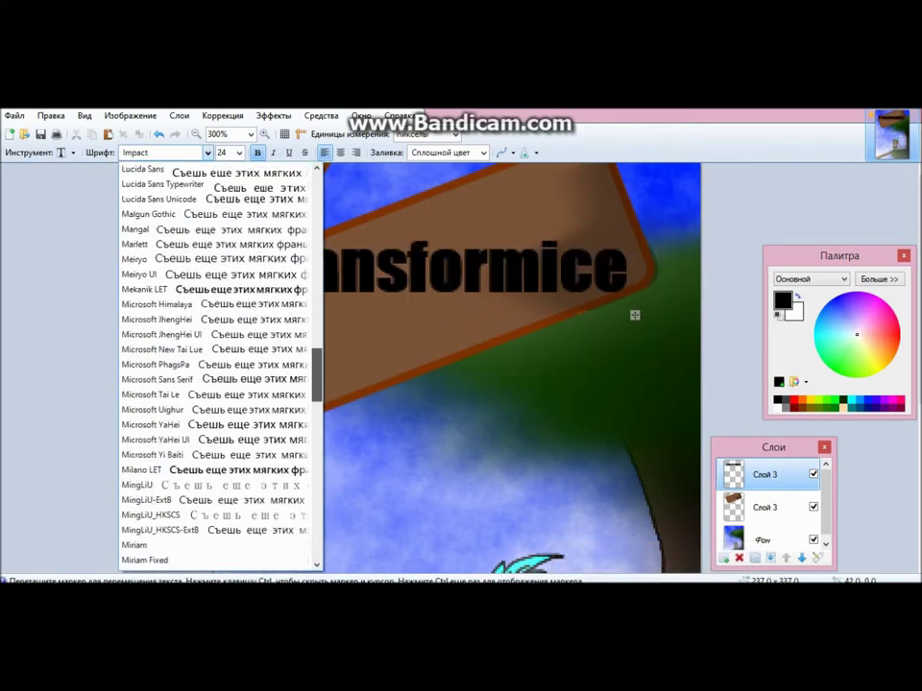
{"action": "left_click", "coordinate": [288, 303]}
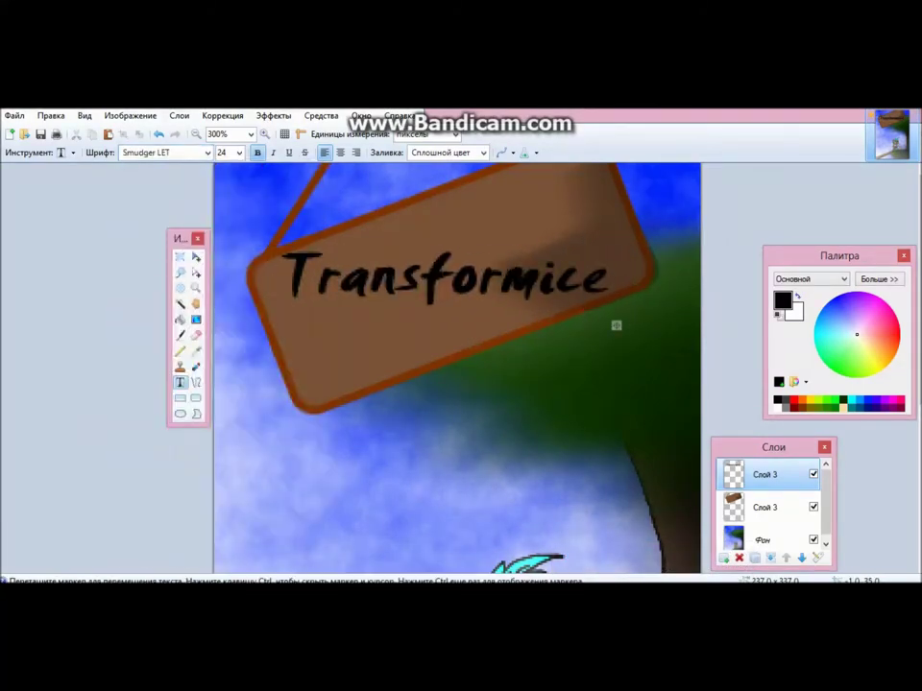
{"action": "key", "text": "ctrl+minus"}
{"action": "key", "text": "ctrl+minus"}
{"action": "key", "text": "ctrl+minus"}
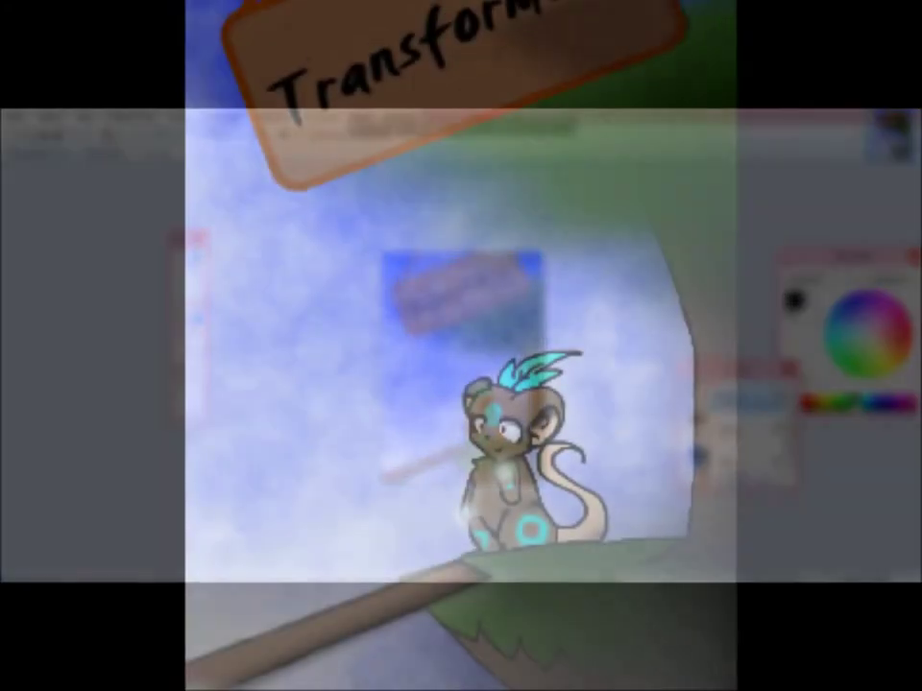